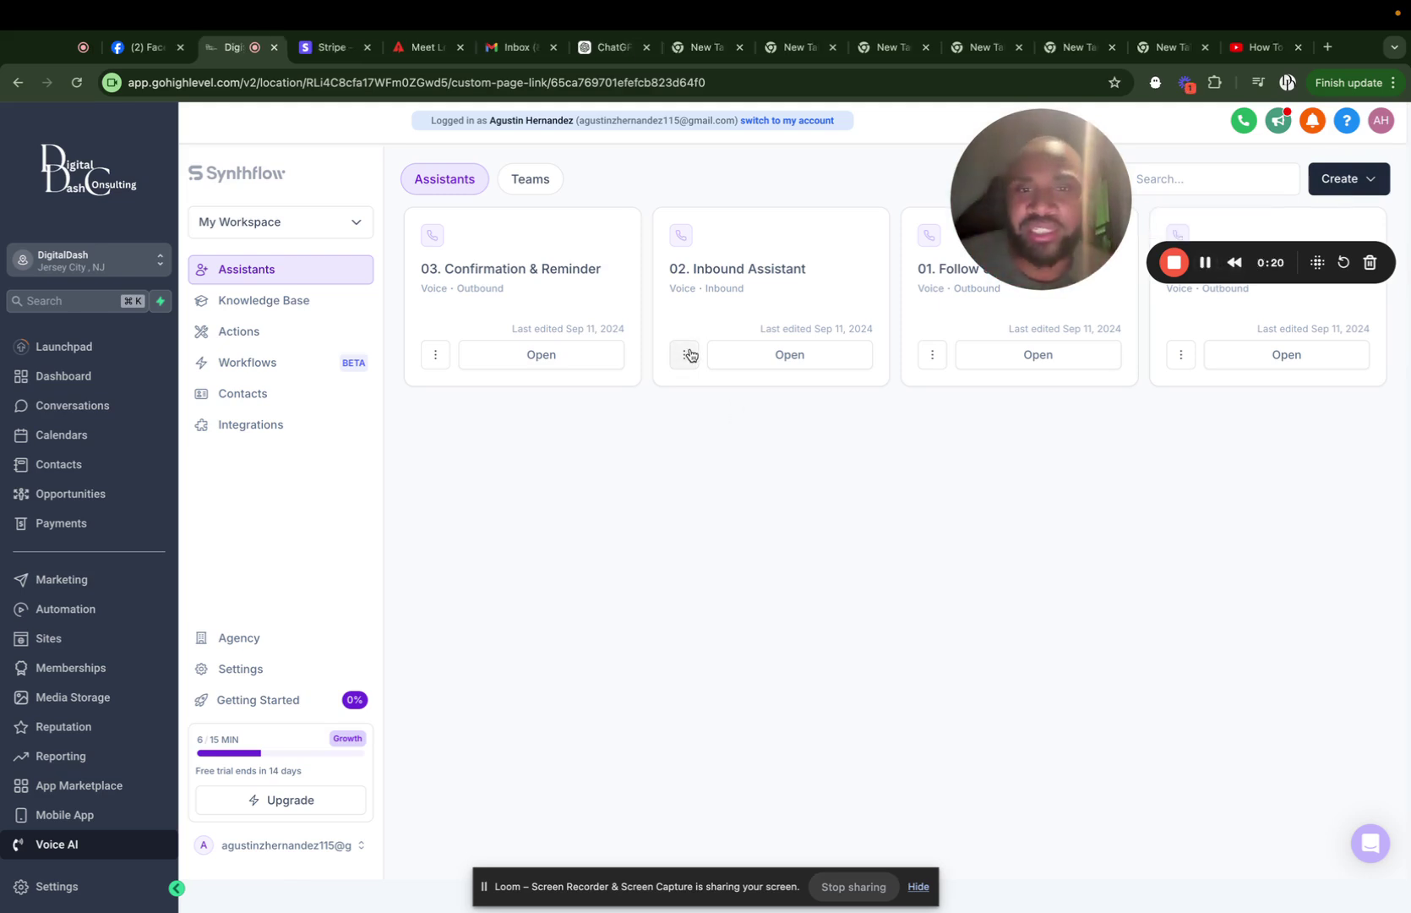
# Create a new assistant from scratch using Create > Assistant.
pyautogui.click(1374, 191)
pyautogui.moveTo(1111, 219); pyautogui.dragTo(1182, 546)
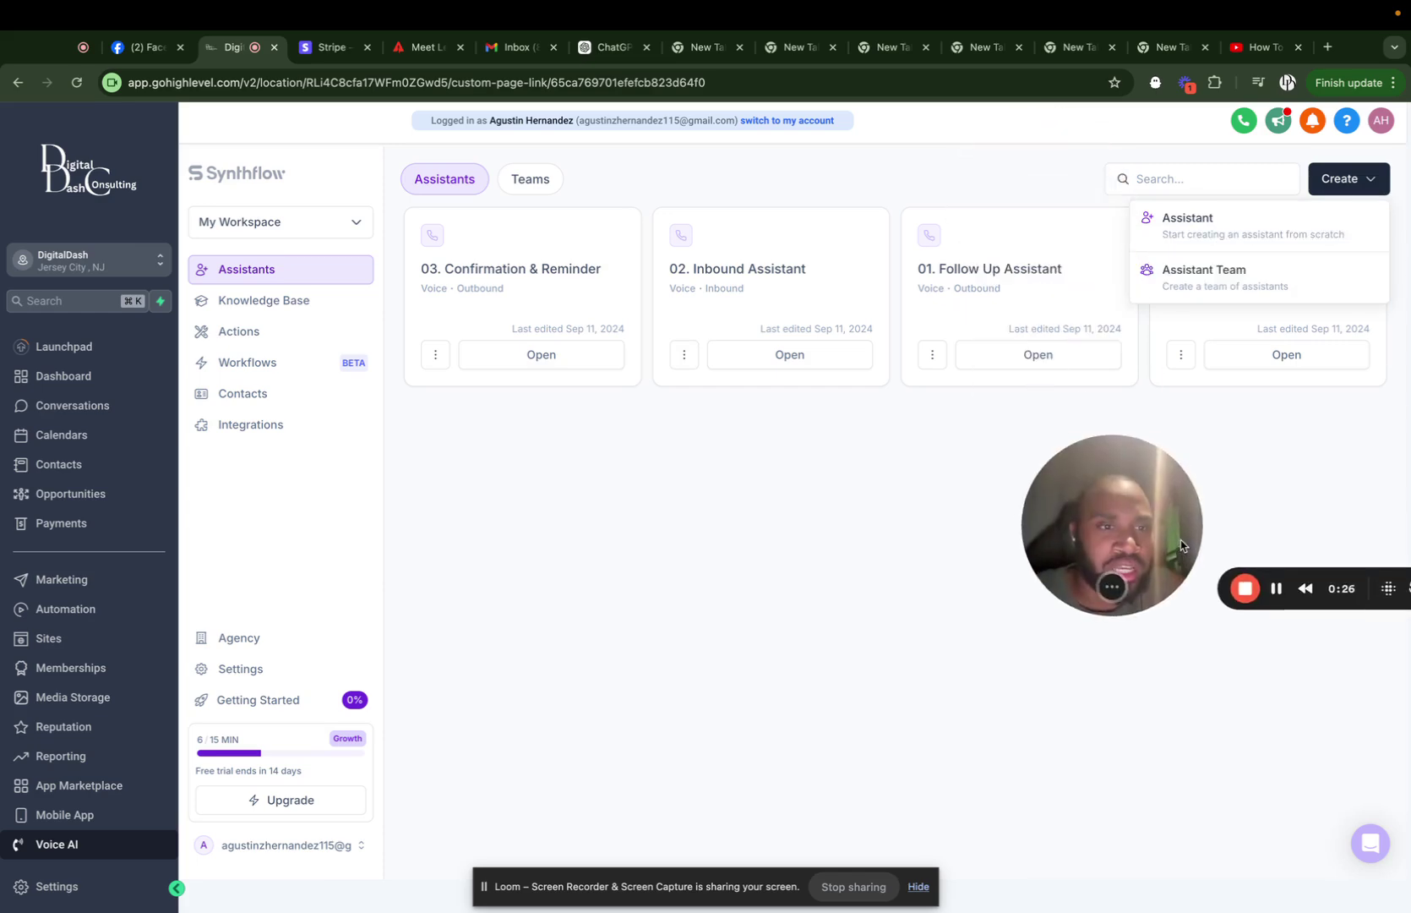
pyautogui.click(1212, 224)
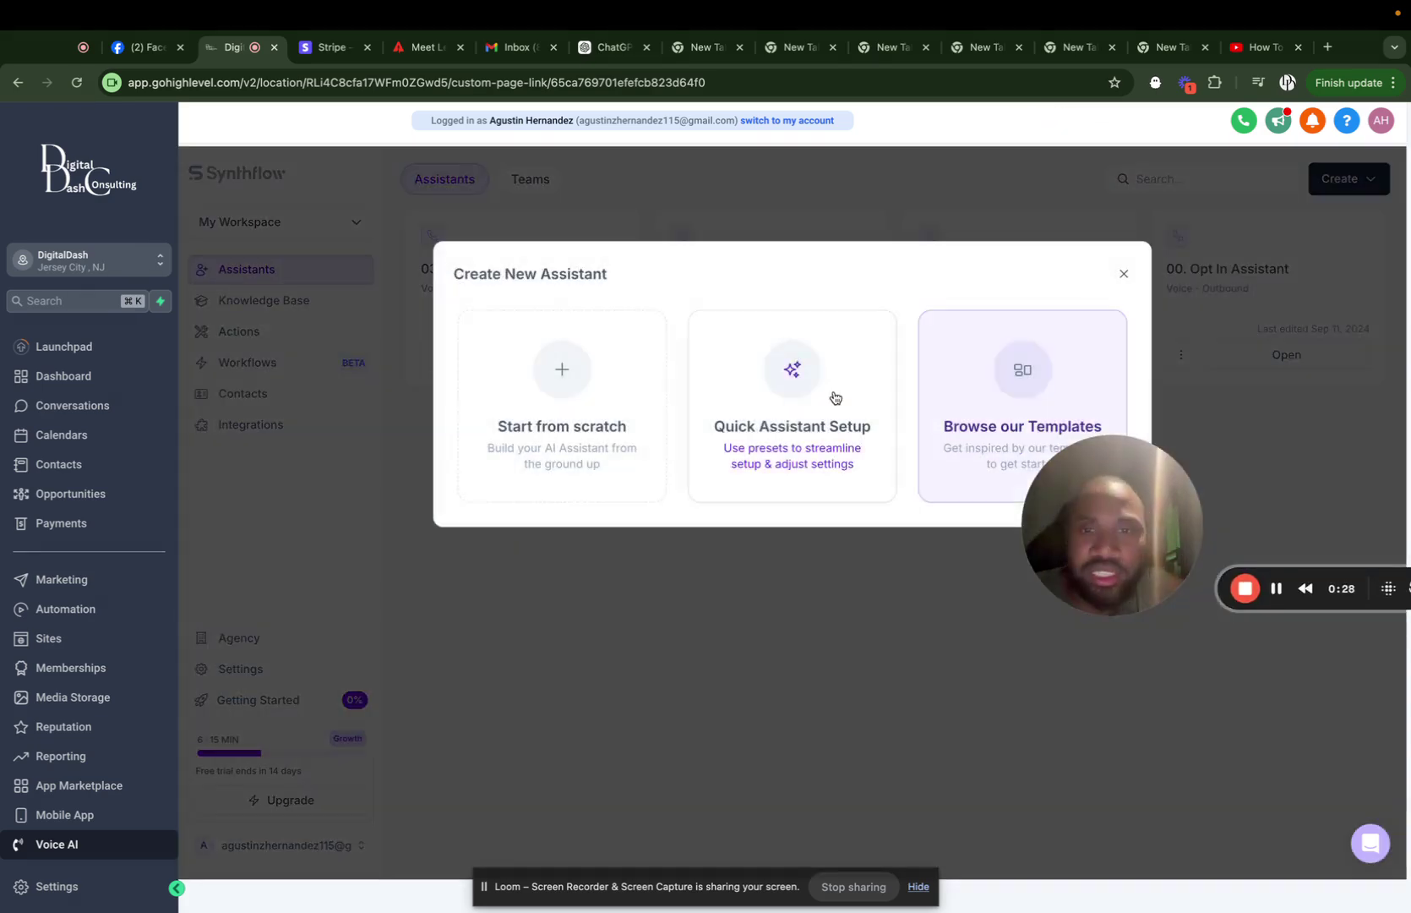
pyautogui.moveTo(1109, 528); pyautogui.dragTo(1120, 203)
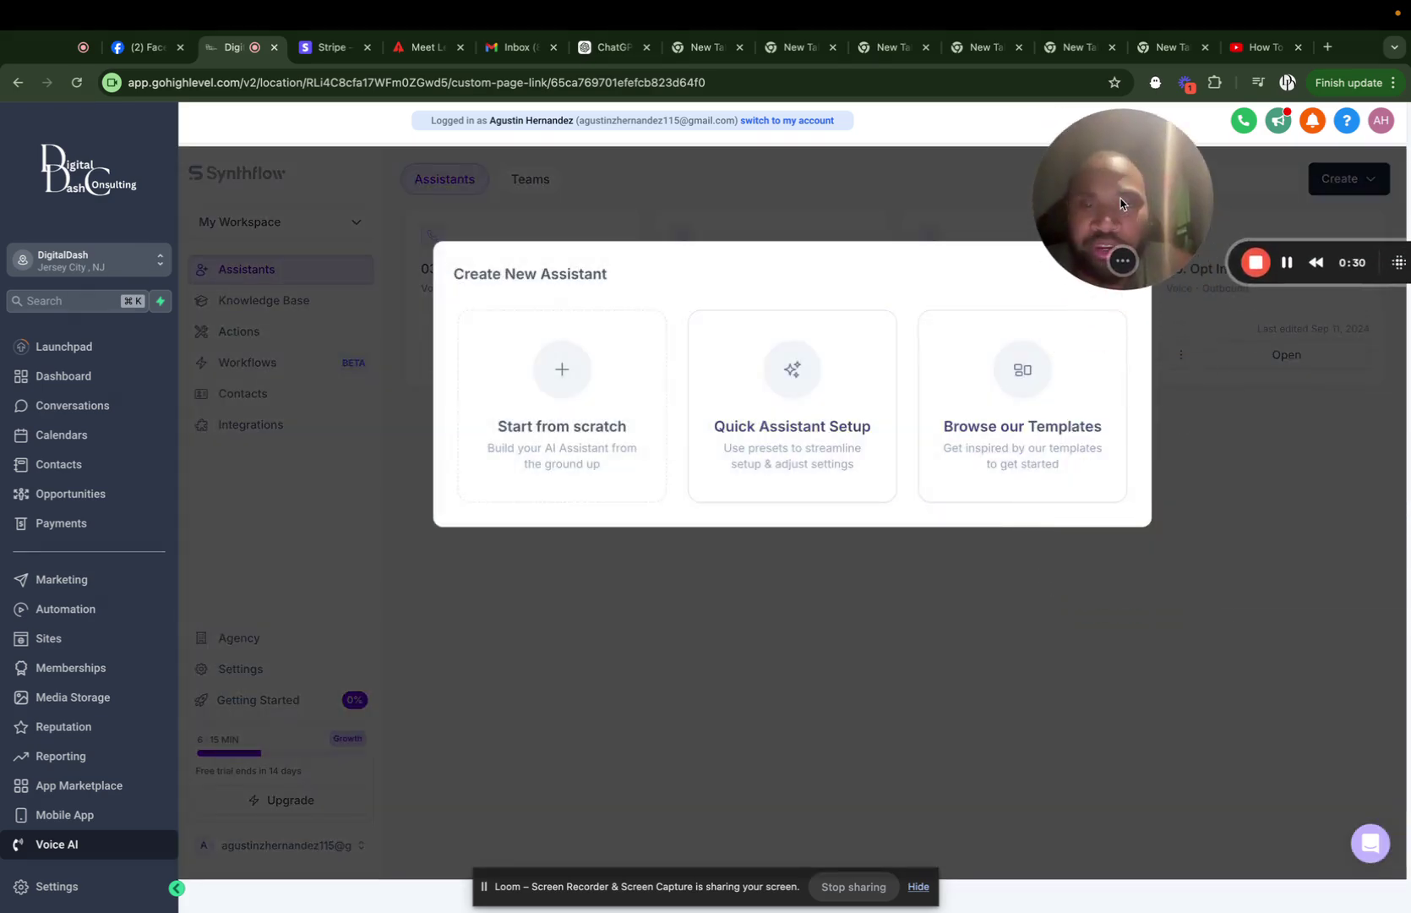
pyautogui.click(567, 401)
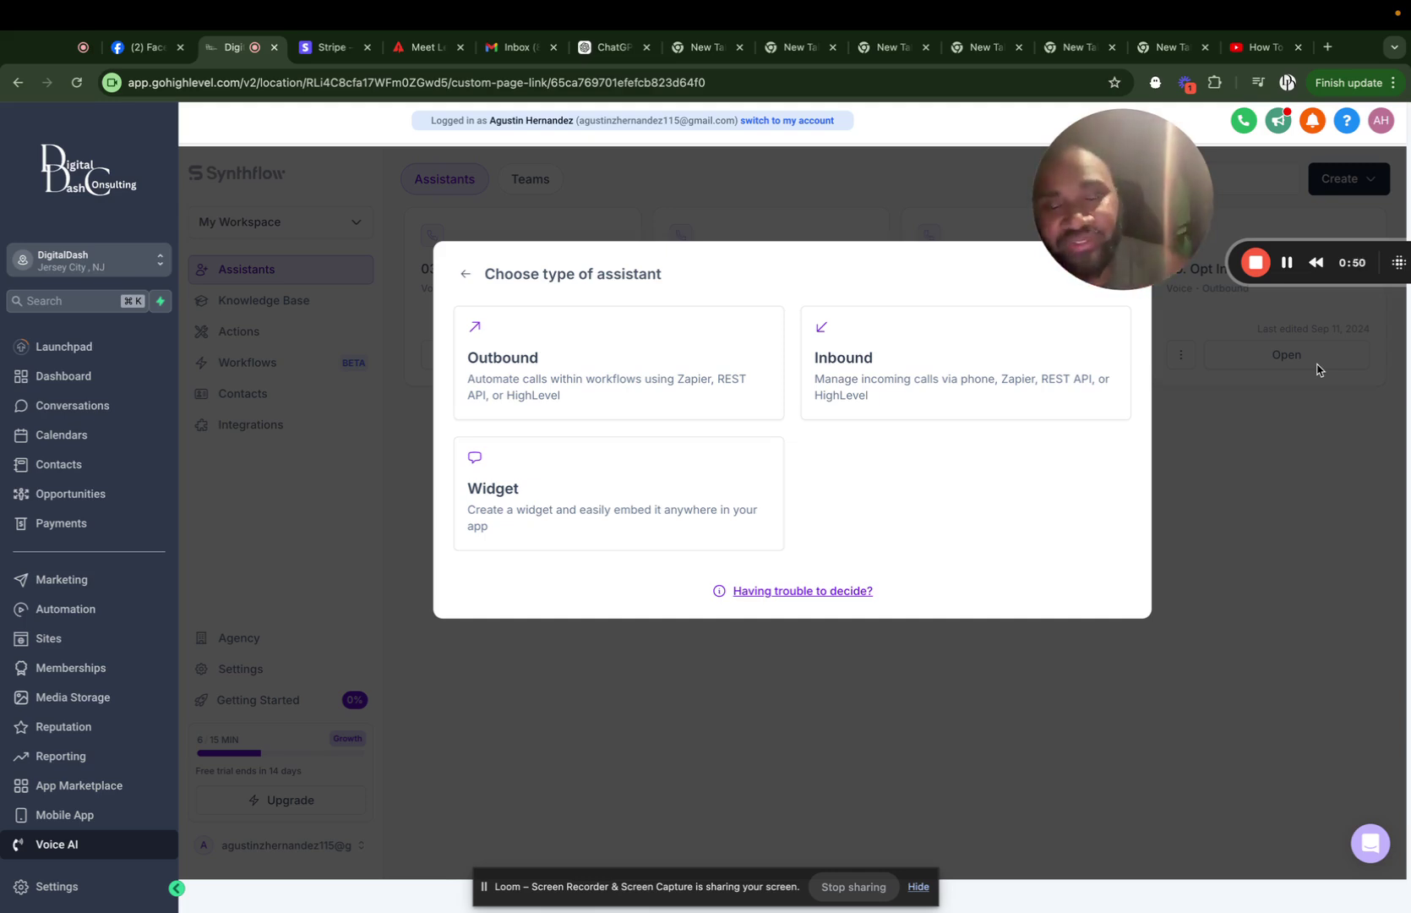
# Choose the Inbound assistant type and select the Jennifer voice.
pyautogui.click(930, 382)
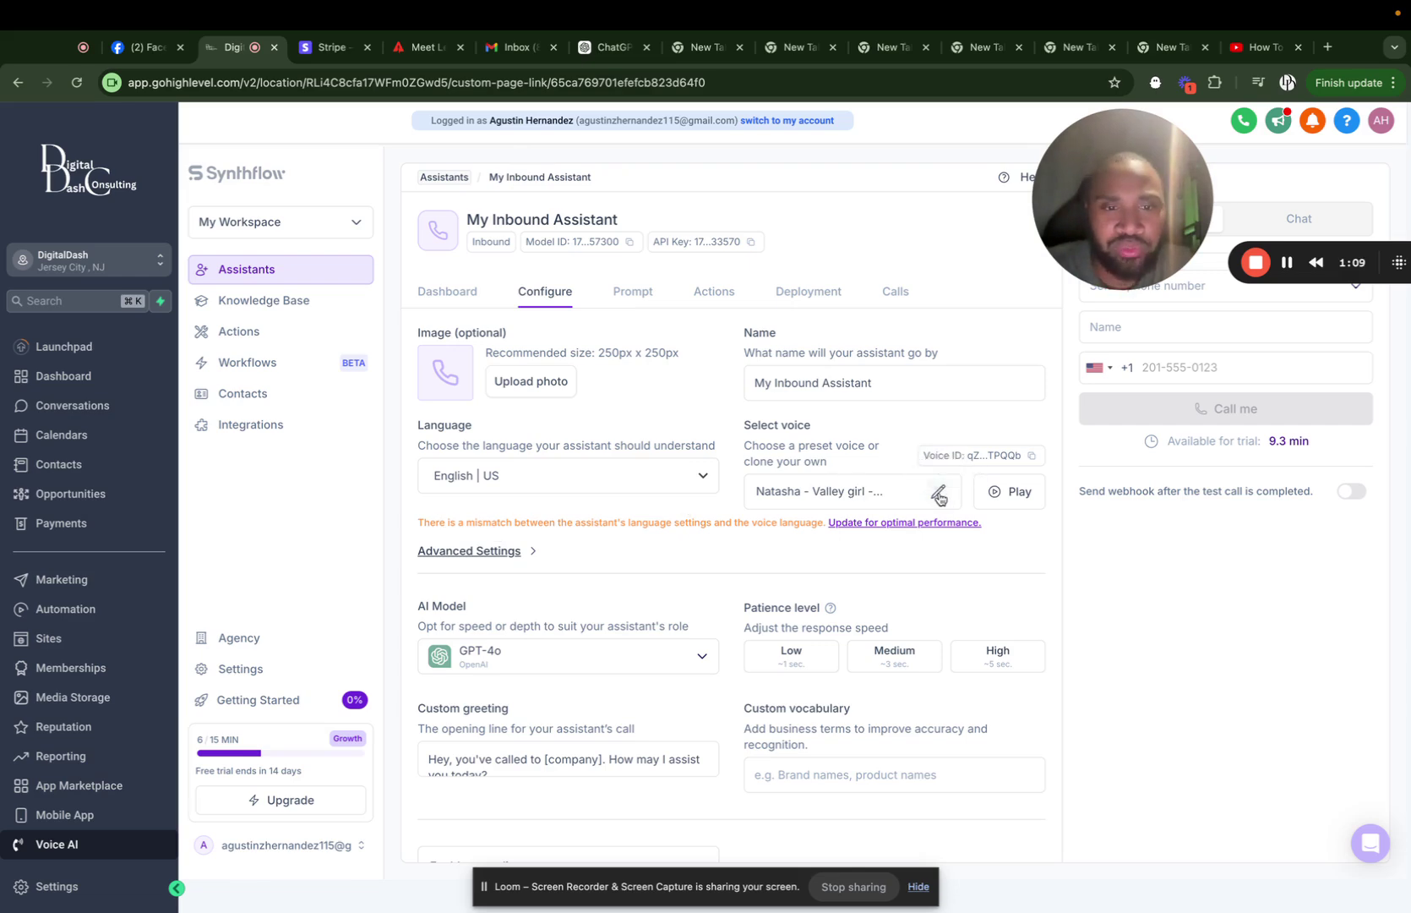
pyautogui.click(938, 502)
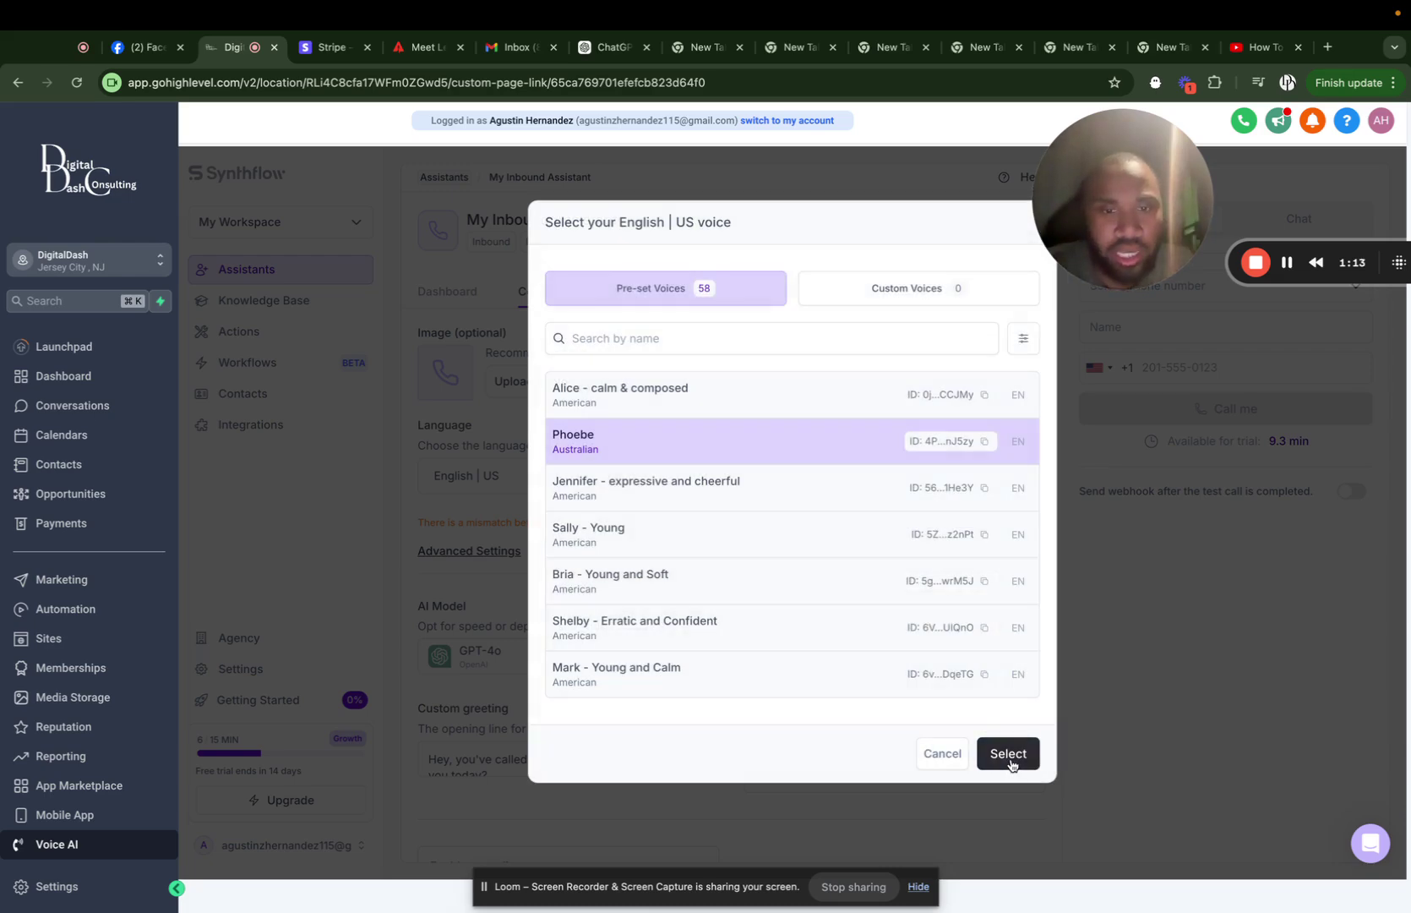
pyautogui.click(1008, 754)
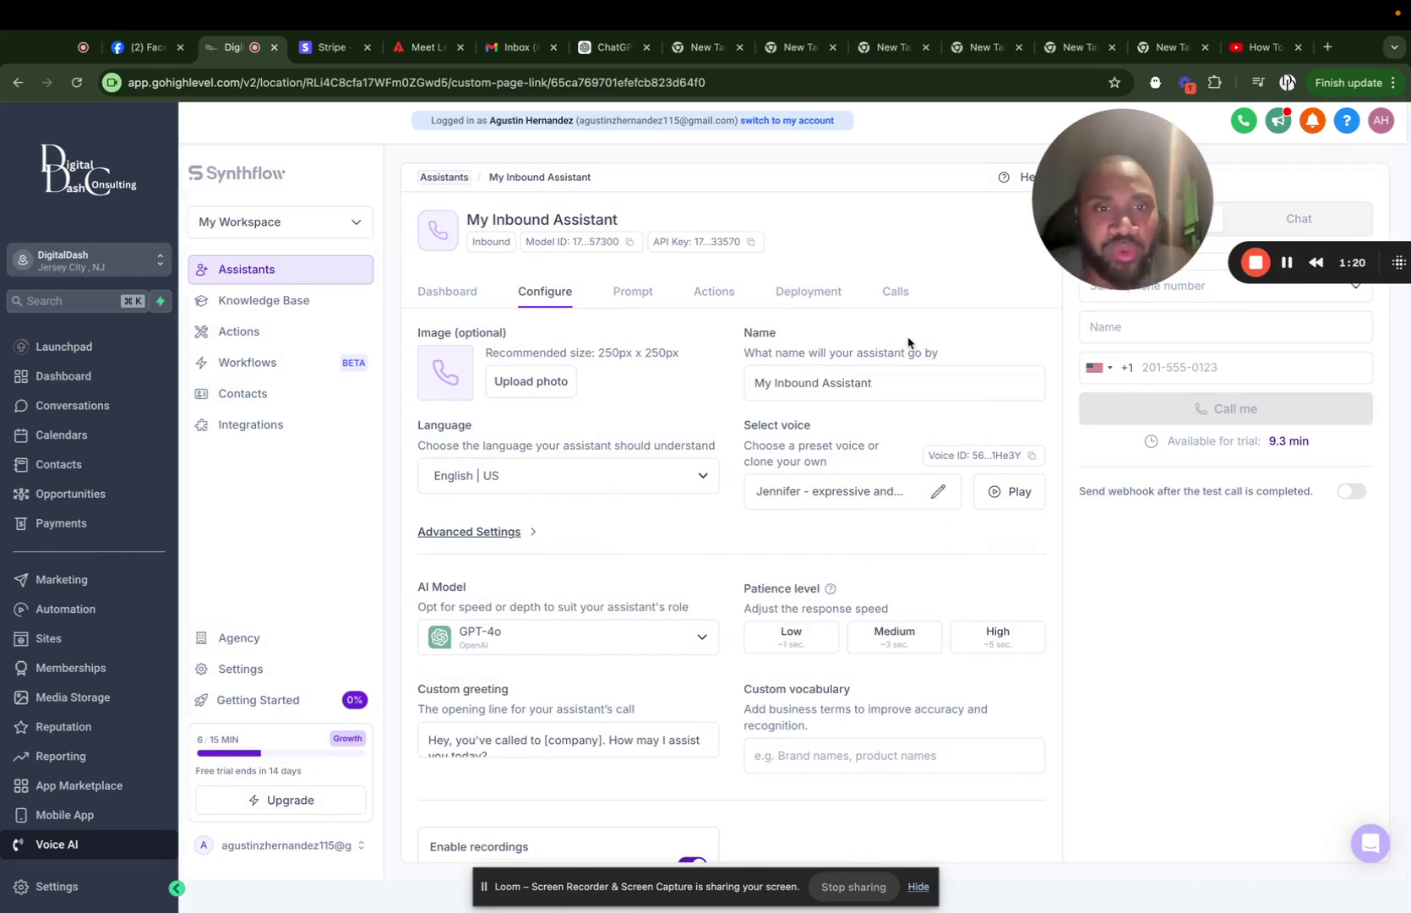
# Rename the assistant to 'Digital Dash Test Inbound'.
pyautogui.click(938, 378)
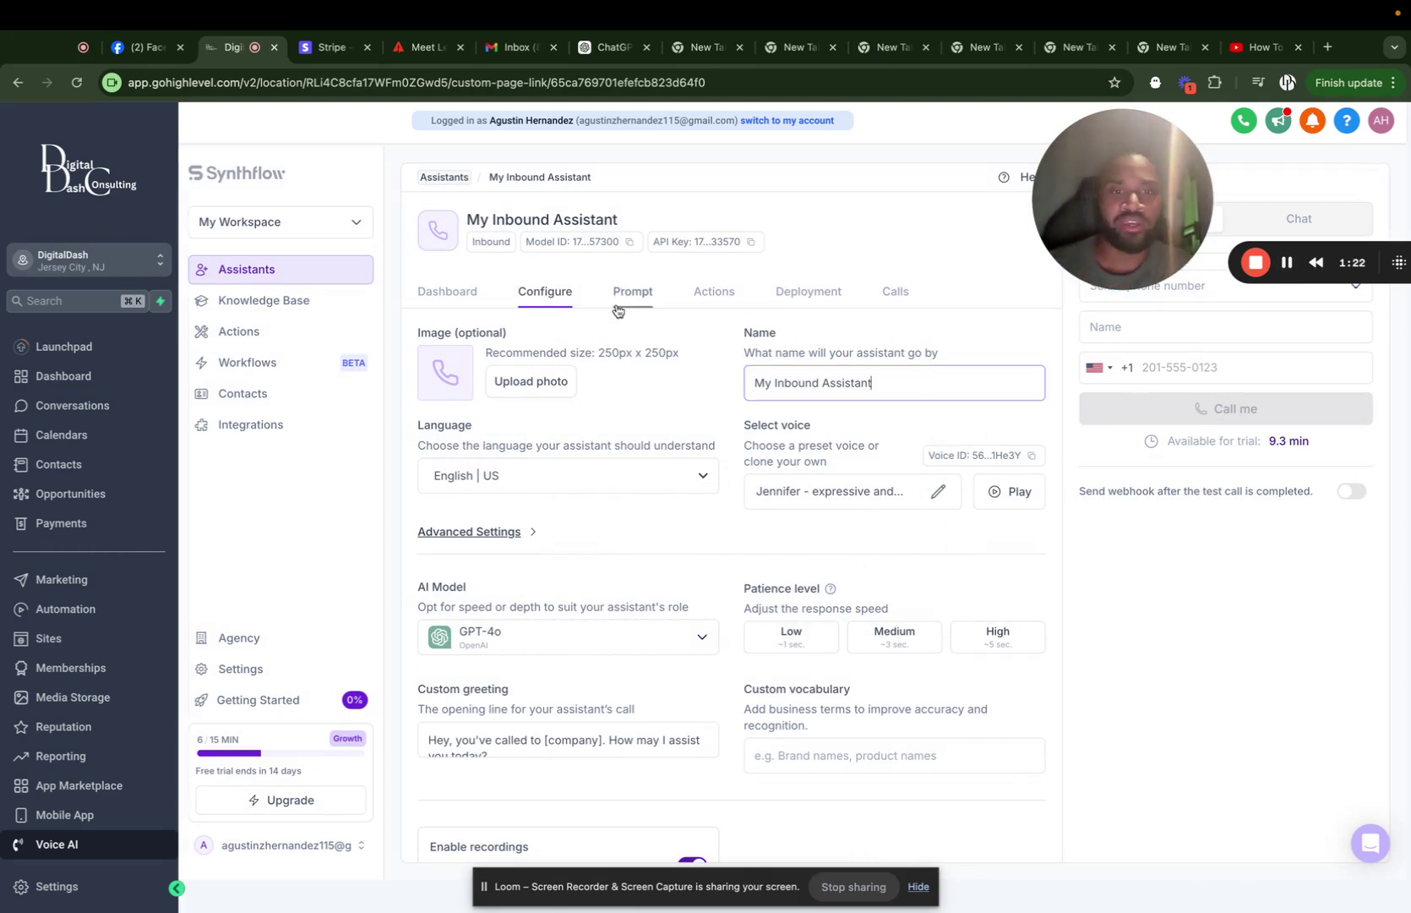
pyautogui.press('BackSpace')
pyautogui.press('BackSpace')
pyautogui.press('BackSpace')
pyautogui.press('BackSpace')
pyautogui.press('BackSpace')
pyautogui.press('BackSpace')
pyautogui.press('BackSpace')
pyautogui.press('BackSpace')
pyautogui.press('BackSpace')
pyautogui.press('BackSpace')
pyautogui.press('BackSpace')
pyautogui.press('BackSpace')
pyautogui.press('BackSpace')
pyautogui.press('BackSpace')
pyautogui.press('BackSpace')
pyautogui.press('BackSpace')
pyautogui.press('BackSpace')
pyautogui.press('BackSpace')
pyautogui.press('BackSpace')
pyautogui.write('Di')
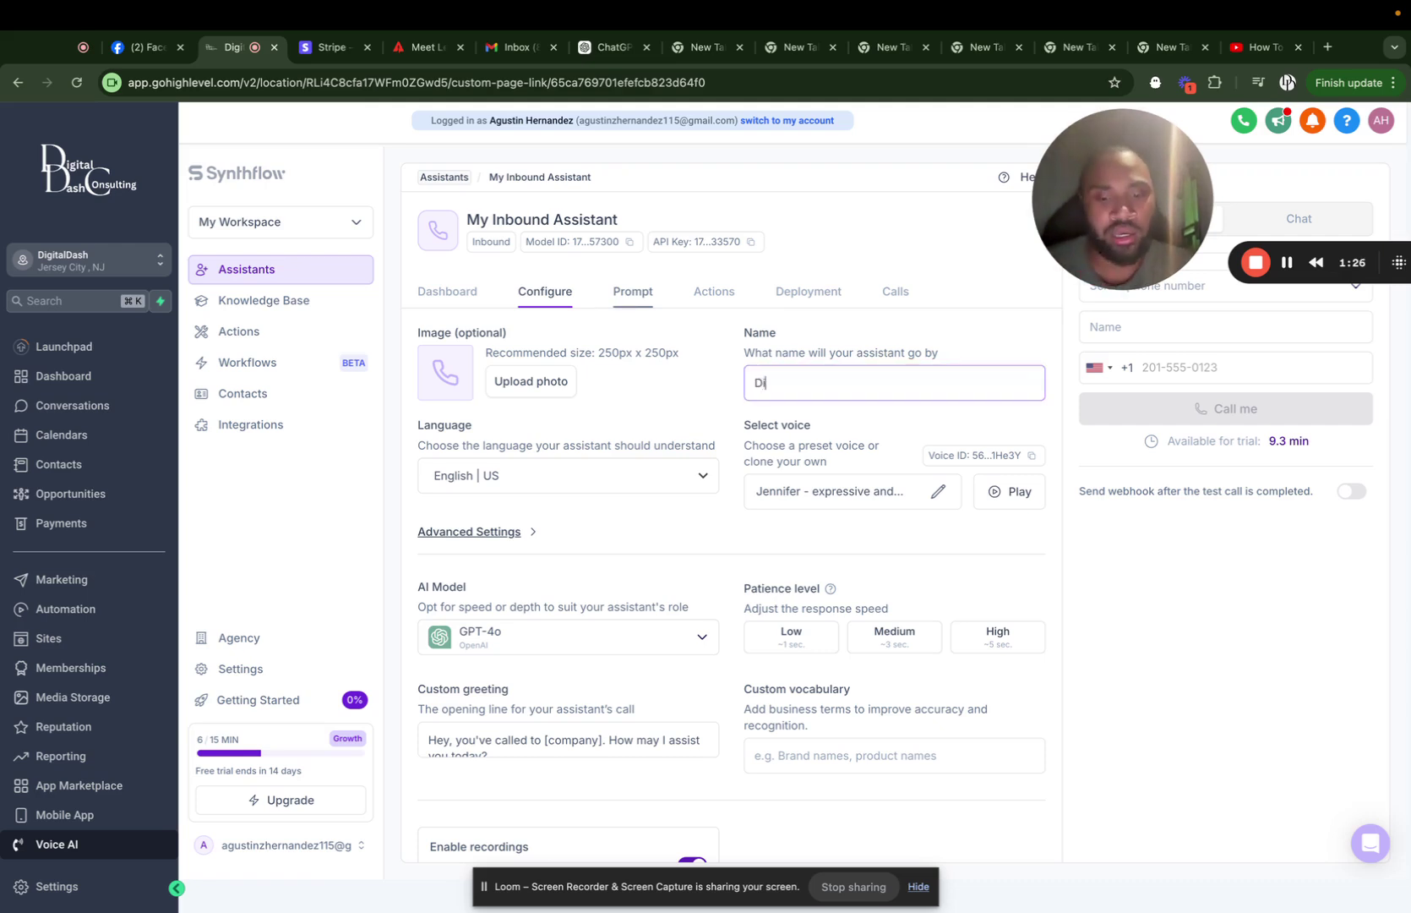
pyautogui.write('gital Dash')
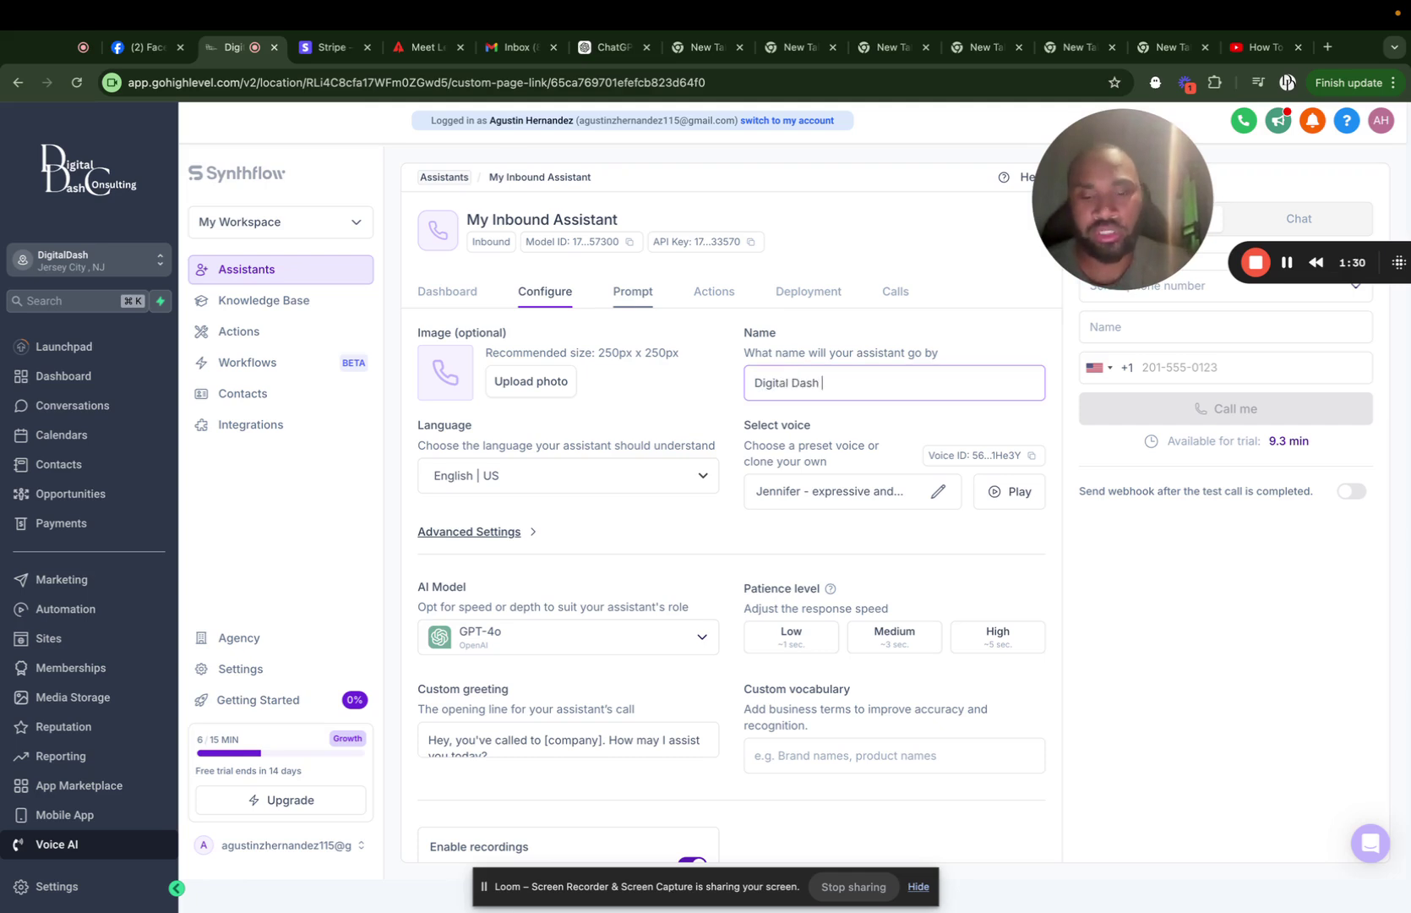
pyautogui.write(' tesrt ')
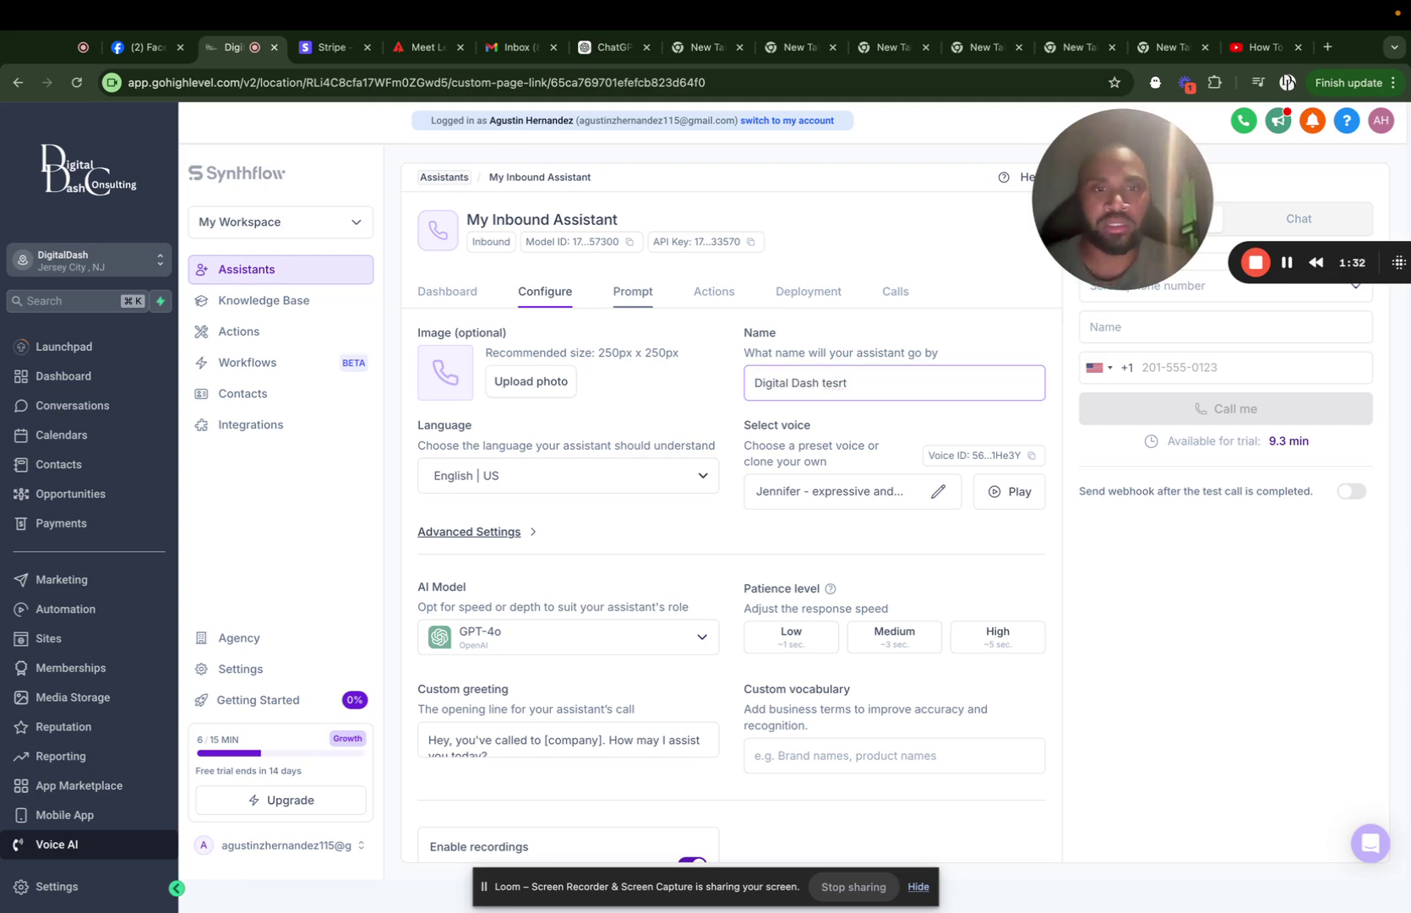
pyautogui.write(' Test')
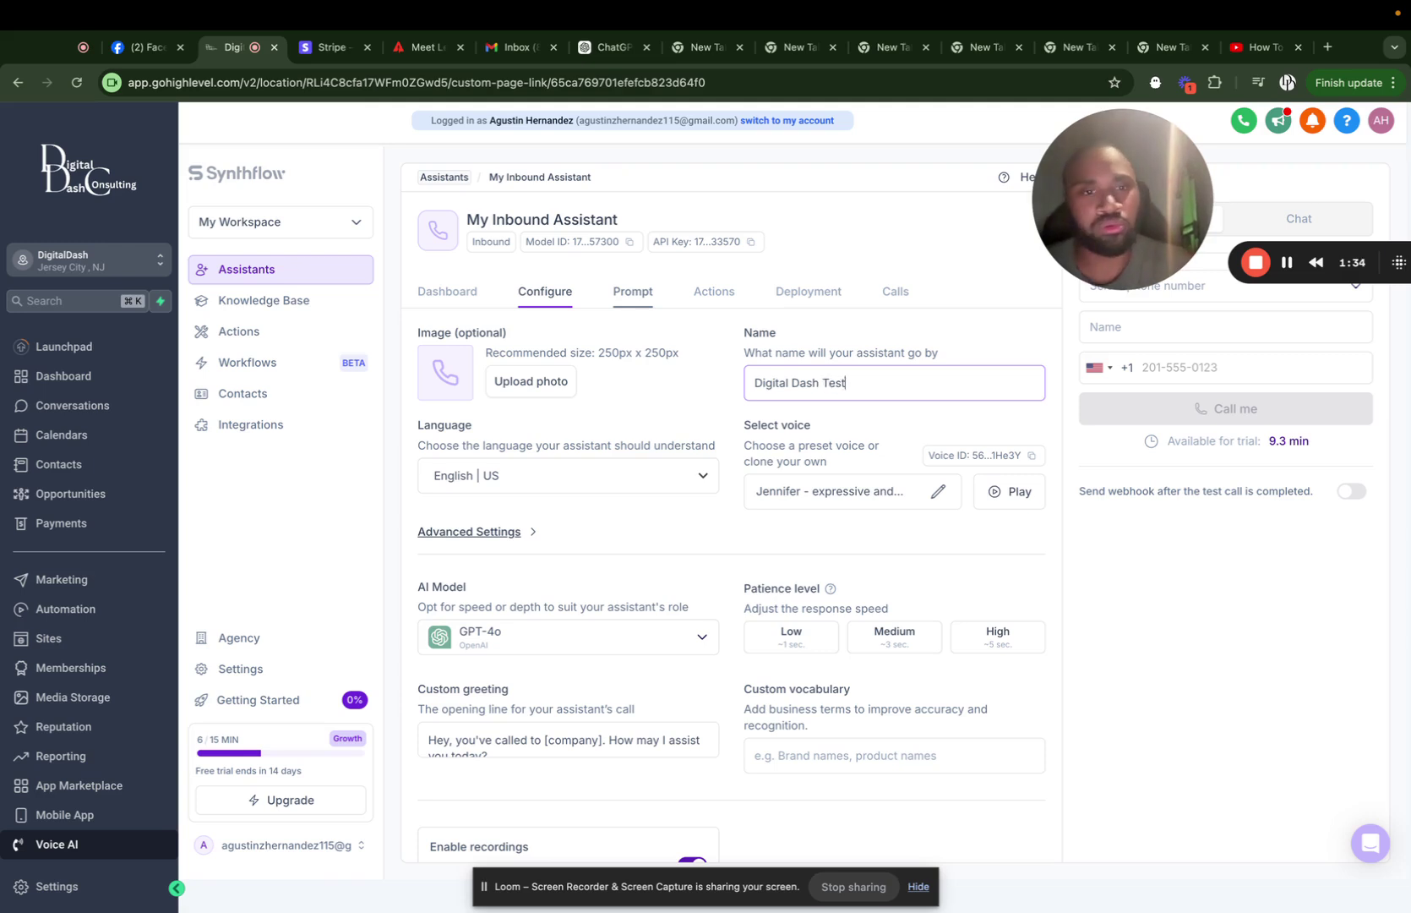
pyautogui.write(' Inbound')
pyautogui.click(521, 551)
# In Advanced Settings, keep GPT-4o as the AI model and set patience level to Medium.
pyautogui.click(510, 538)
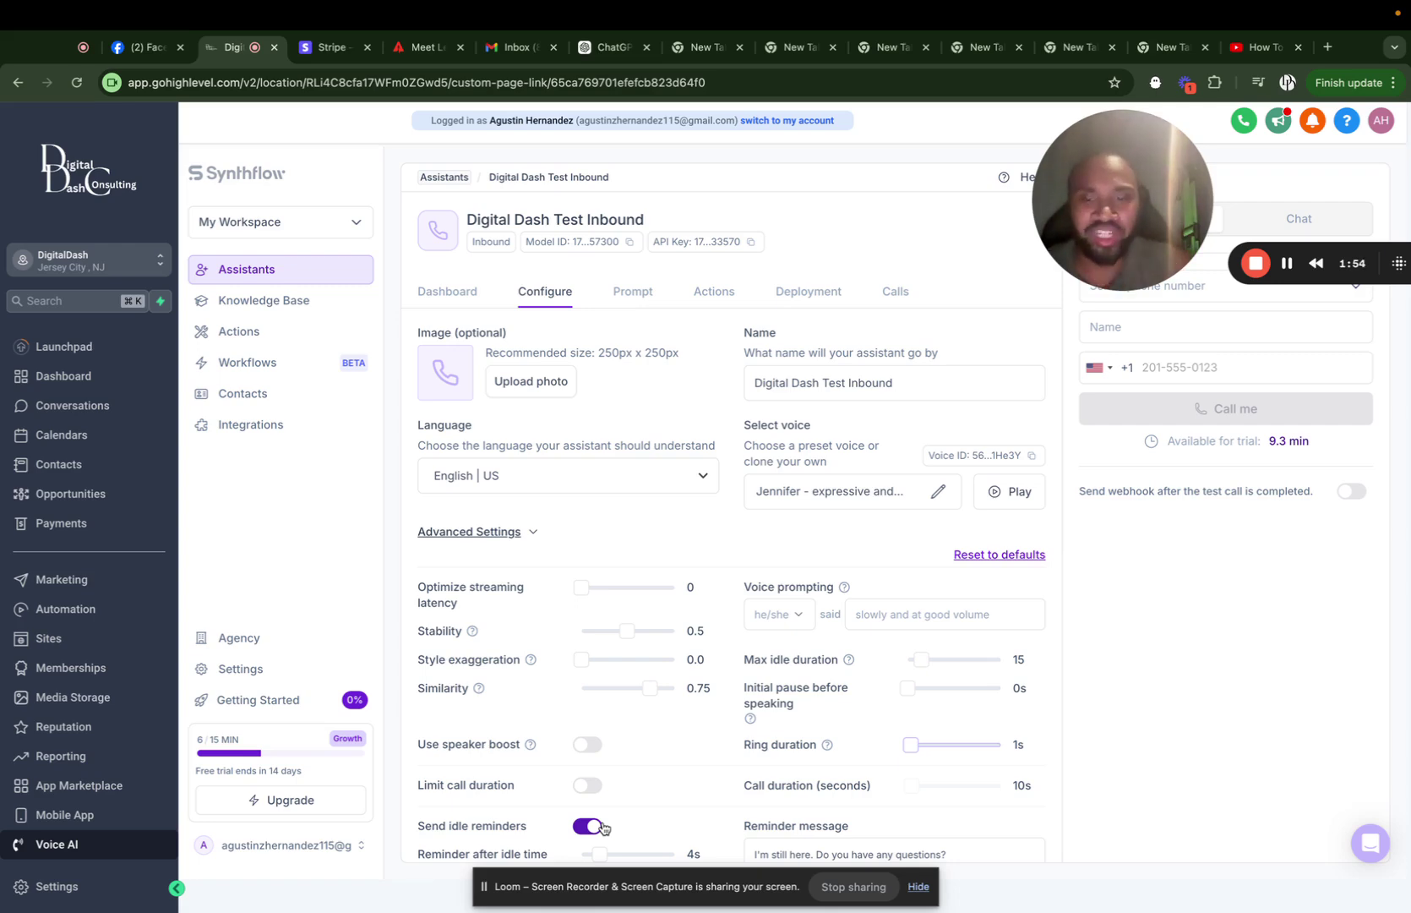
pyautogui.scroll(-6, 879, 668)
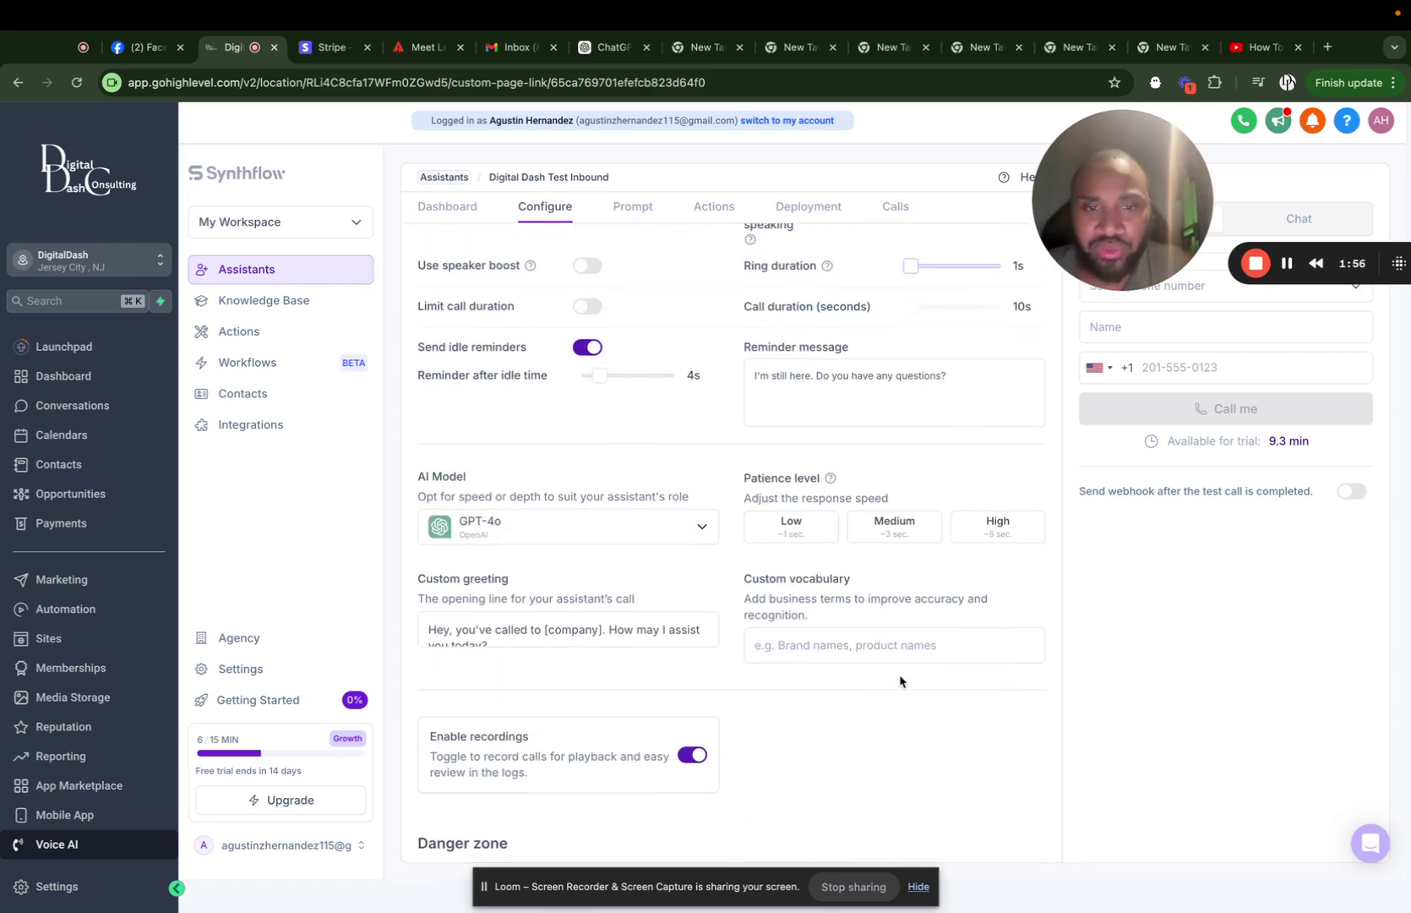
pyautogui.click(605, 536)
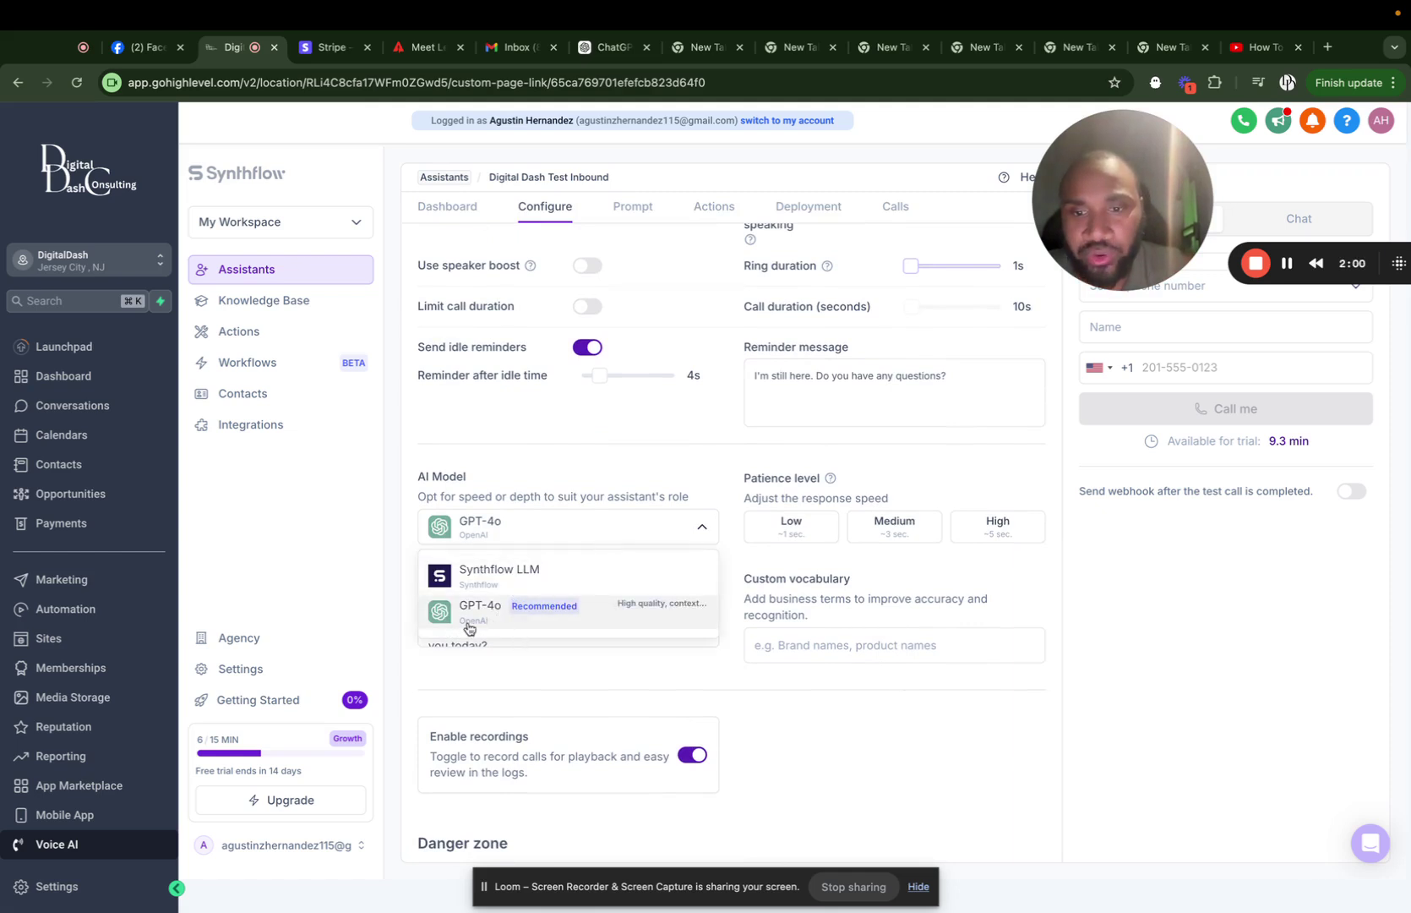
pyautogui.click(1221, 610)
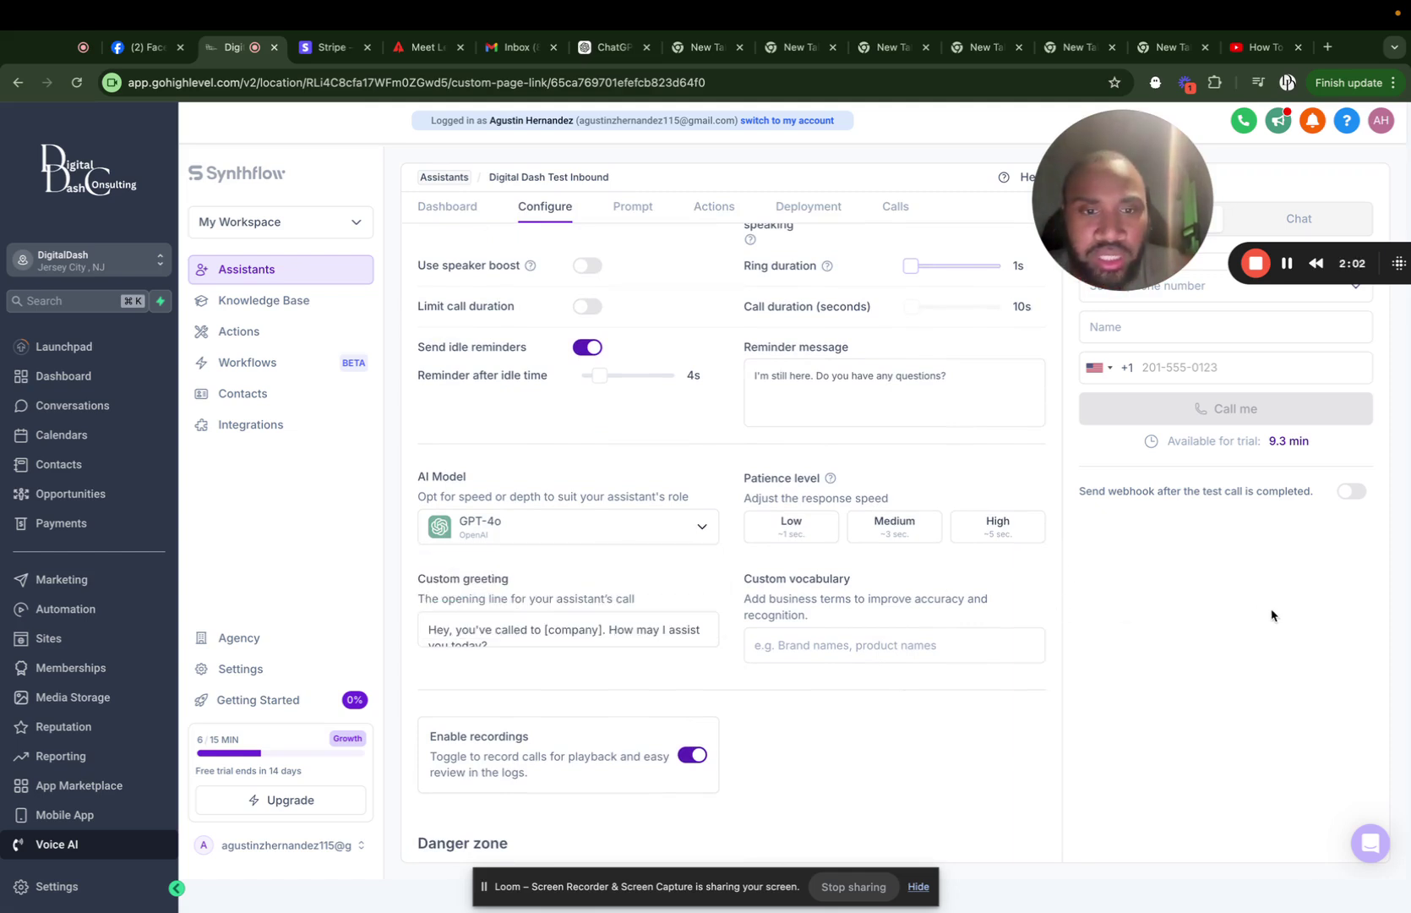
pyautogui.click(896, 522)
pyautogui.scroll(-1, 701, 643)
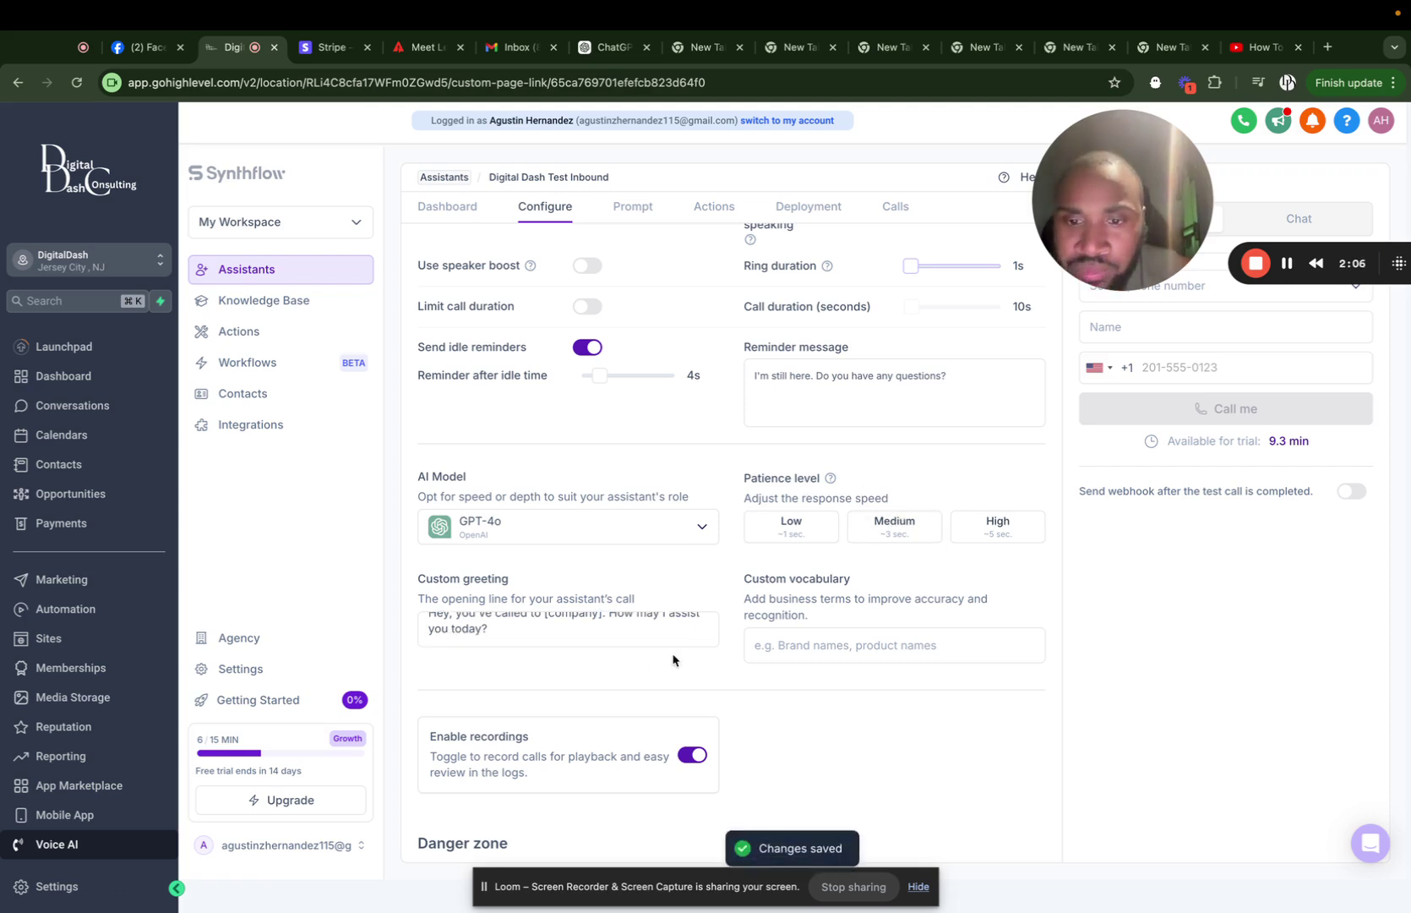
pyautogui.scroll(1, 616, 666)
pyautogui.scroll(1, 522, 689)
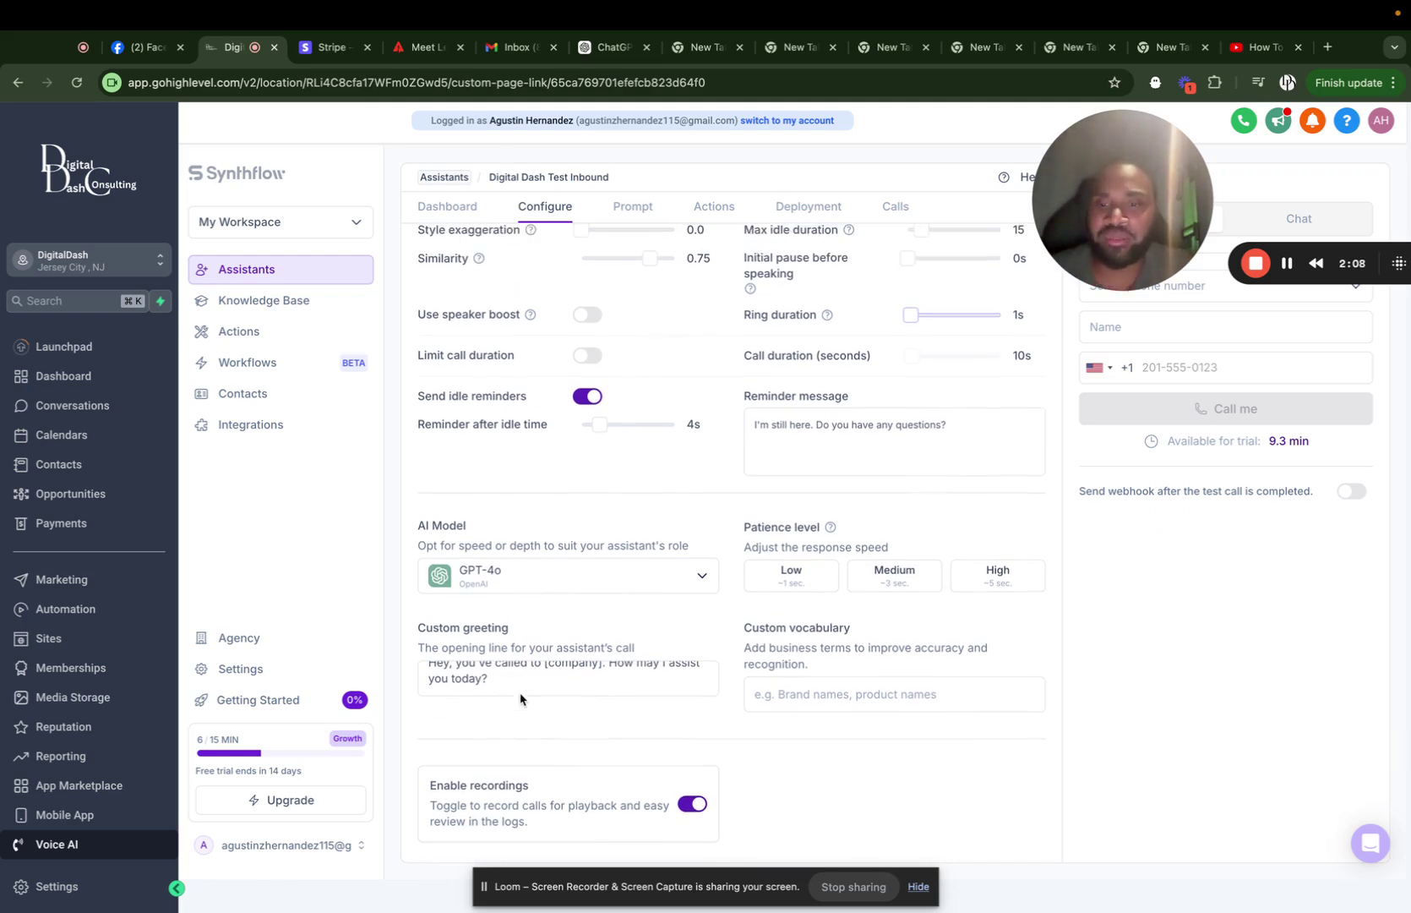
pyautogui.scroll(1, 521, 680)
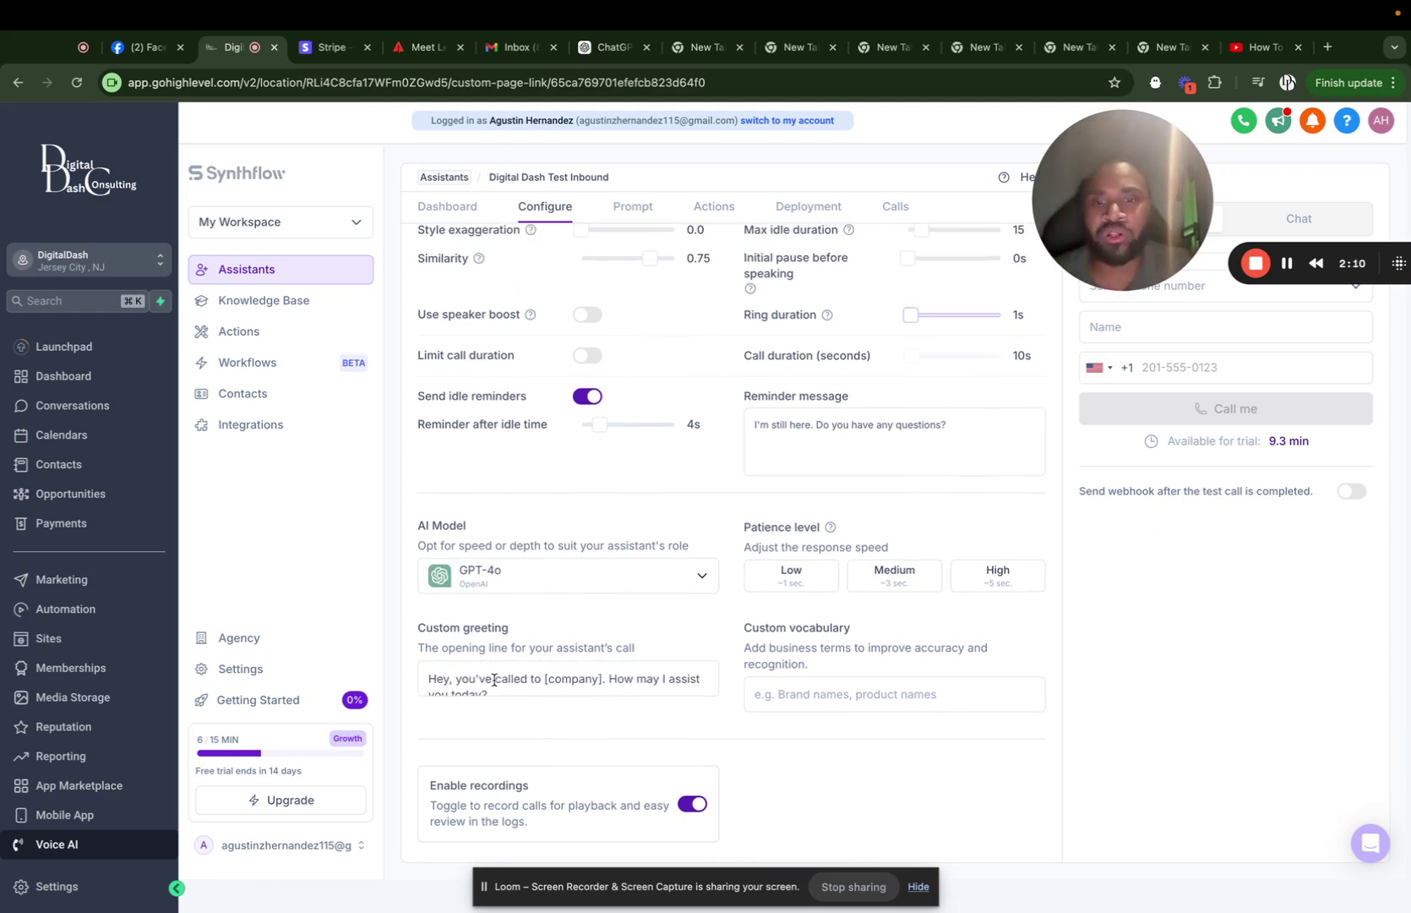
# Replace the [company] placeholder in the custom greeting with 'Digital Dash'.
pyautogui.click(599, 677)
pyautogui.press('BackSpace')
pyautogui.press('BackSpace')
pyautogui.press('BackSpace')
pyautogui.press('BackSpace')
pyautogui.press('BackSpace')
pyautogui.press('BackSpace')
pyautogui.press('BackSpace')
pyautogui.press('BackSpace')
pyautogui.press('BackSpace')
pyautogui.write('Digital Dash')
pyautogui.scroll(-1, 699, 674)
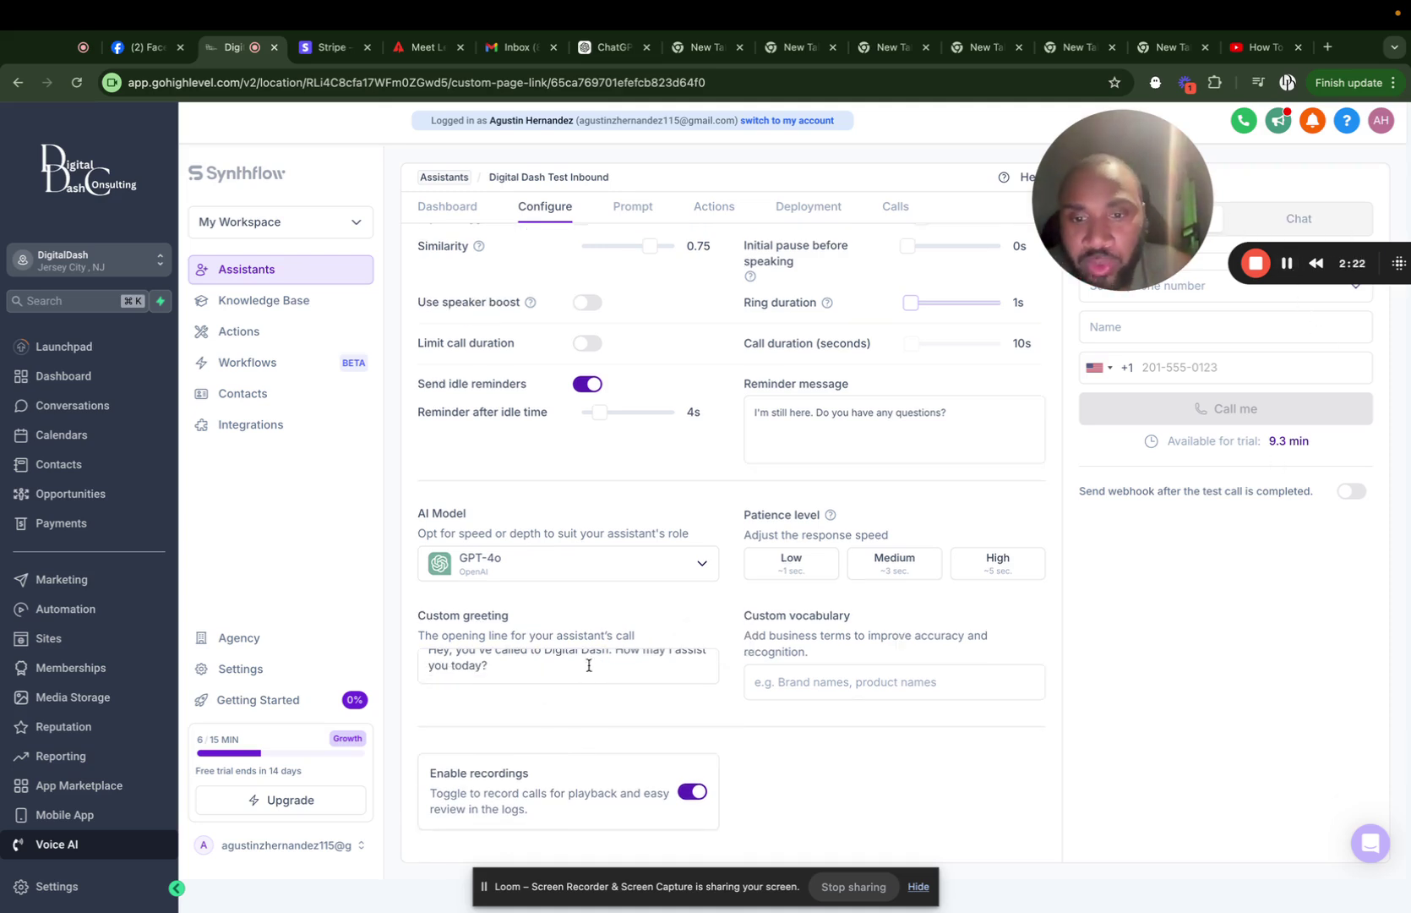
pyautogui.scroll(1, 584, 663)
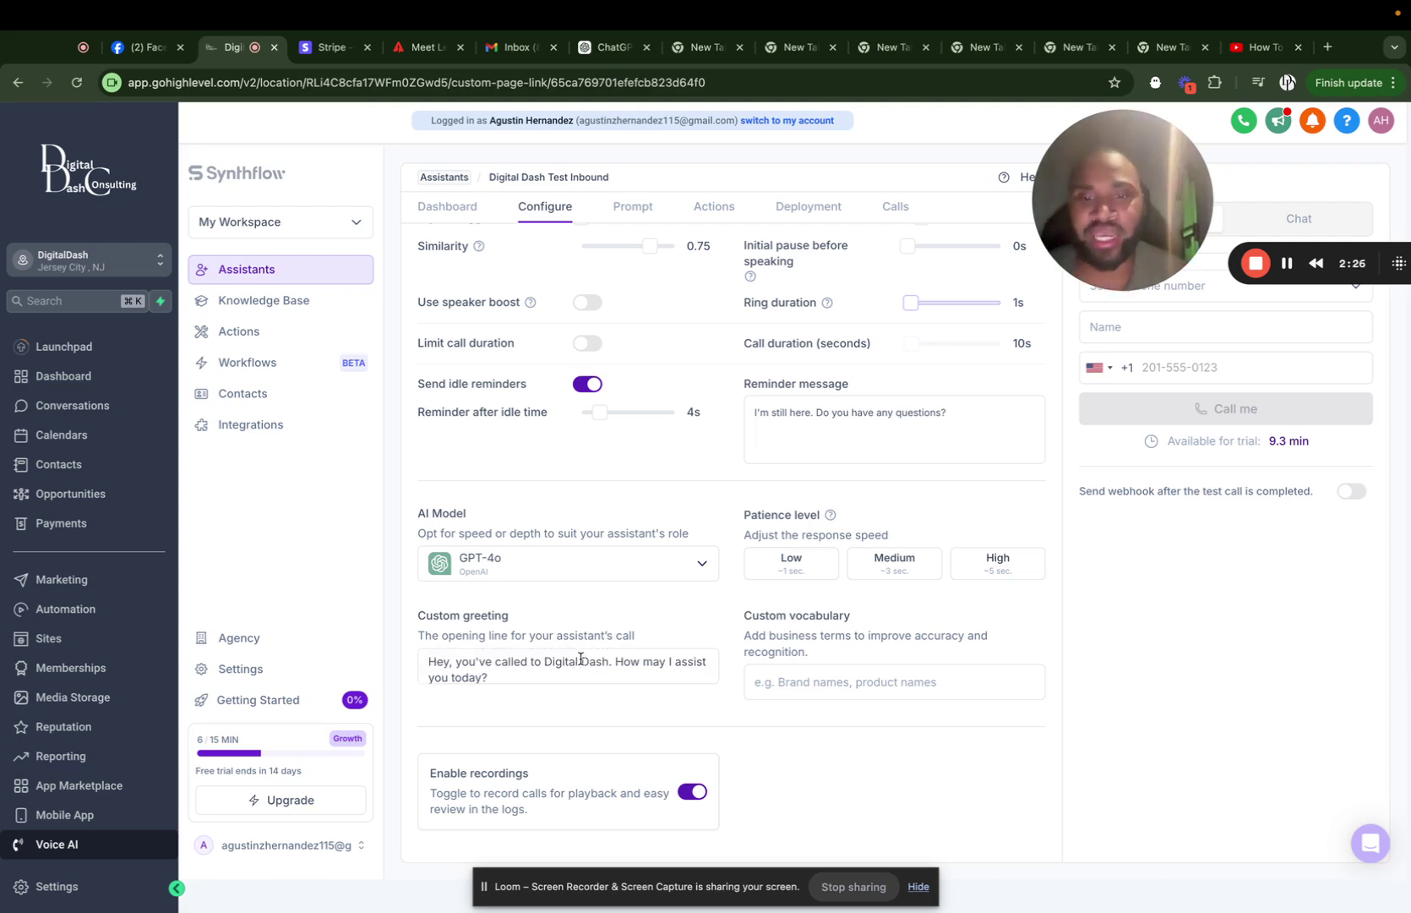
pyautogui.scroll(-2, 866, 734)
pyautogui.scroll(-1, 465, 743)
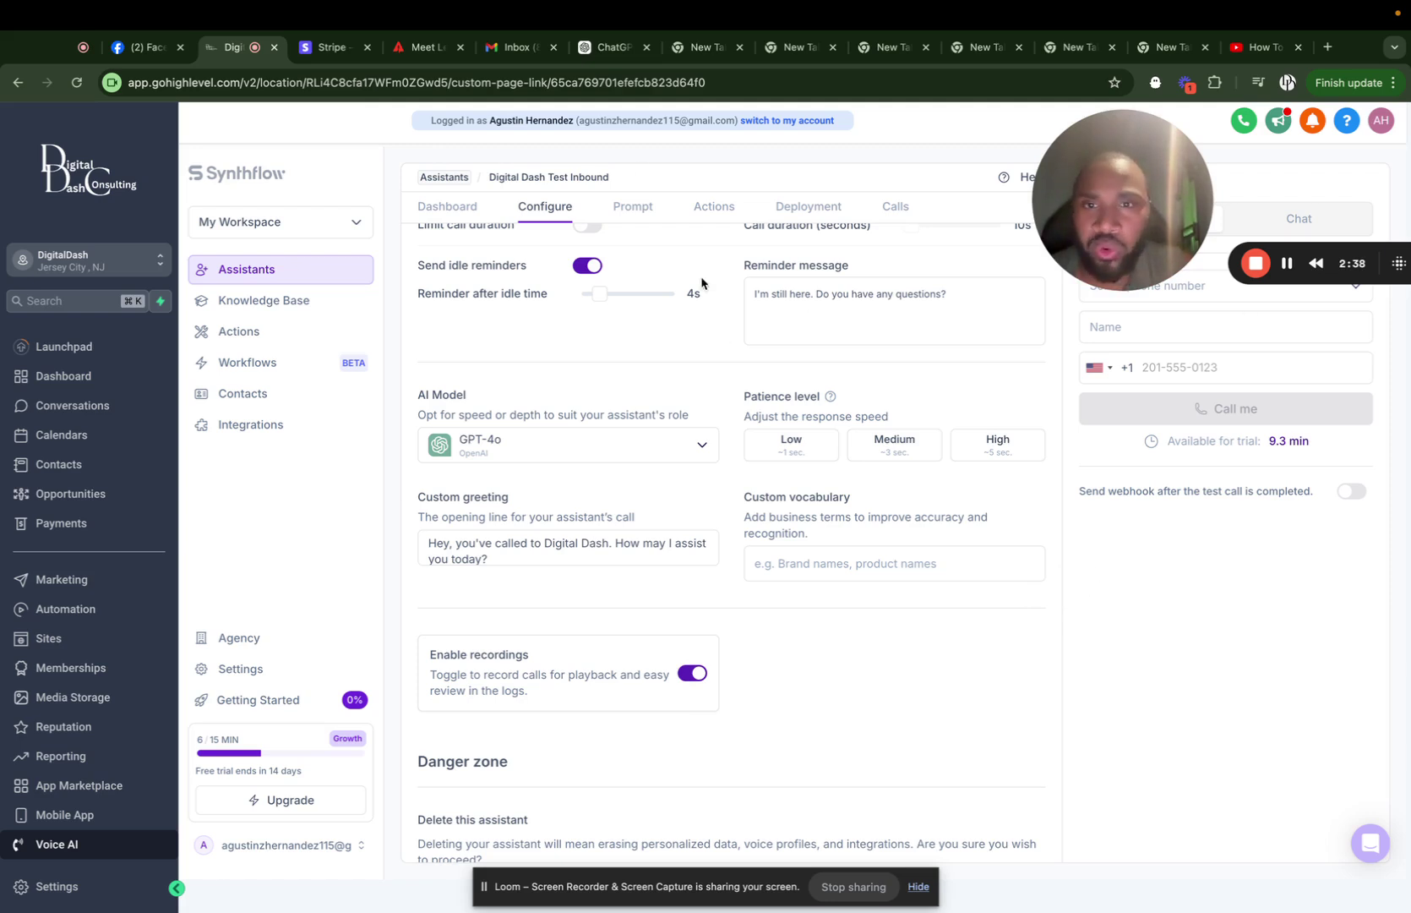
# On the Prompt tab, ask Copilot for help writing the inbound call prompt.
pyautogui.click(629, 210)
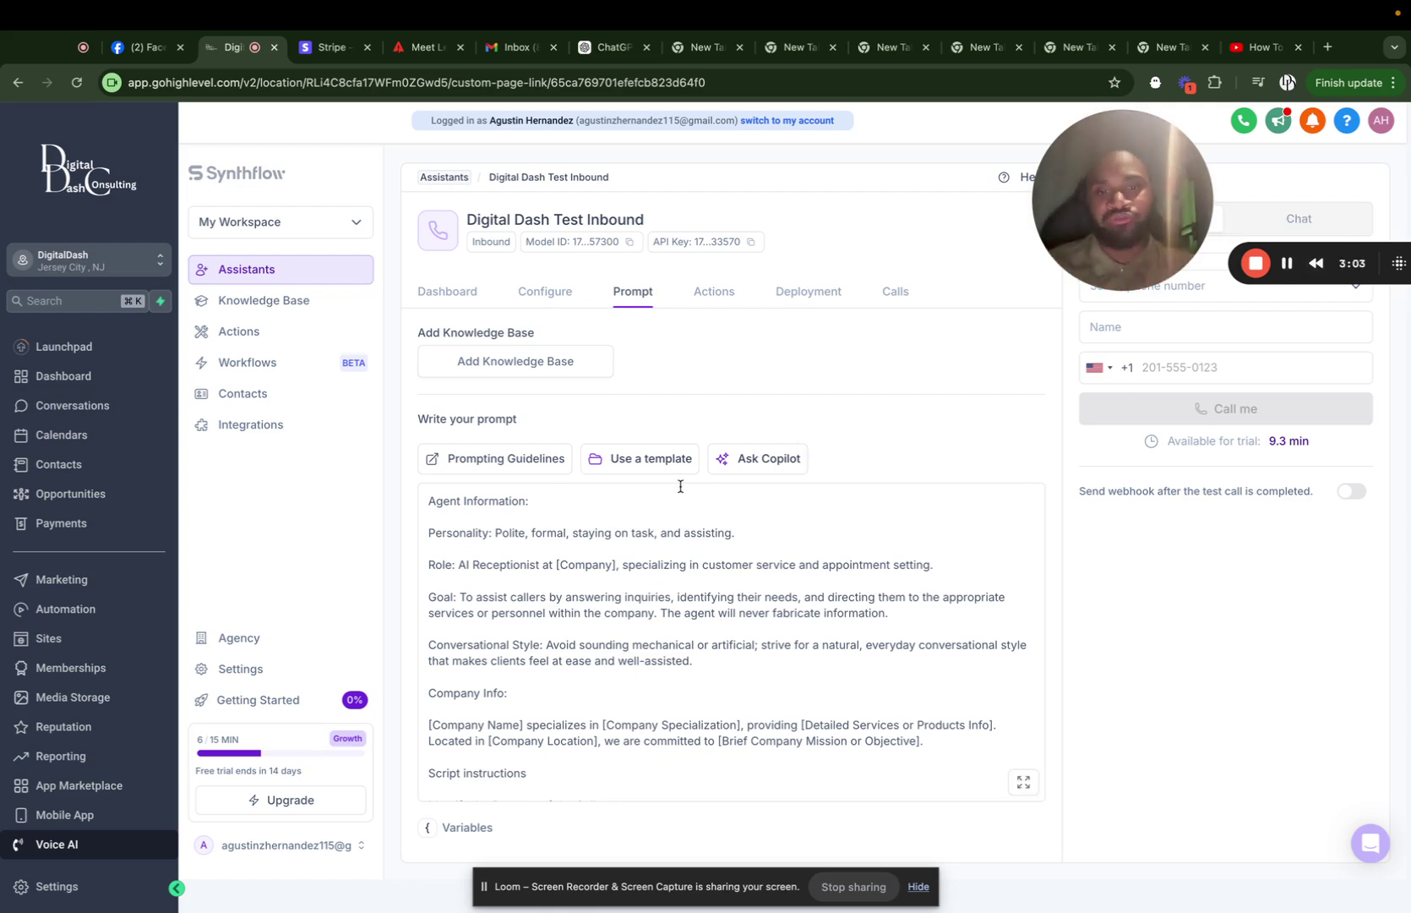
pyautogui.click(770, 472)
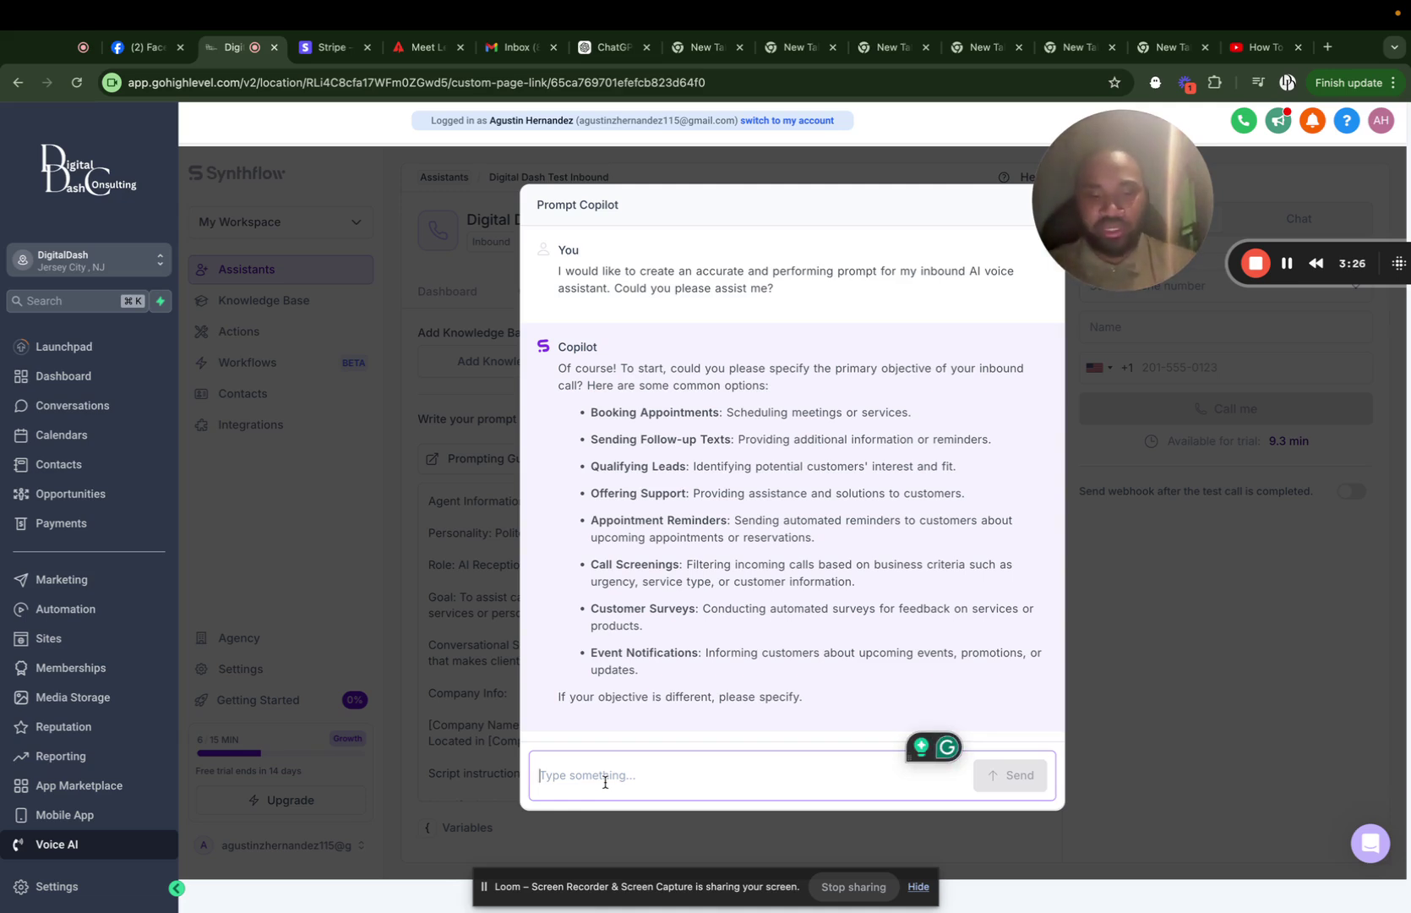
# Answer the Copilot with 'qualify leads' as the call's primary objective.
pyautogui.write('qulify lea')
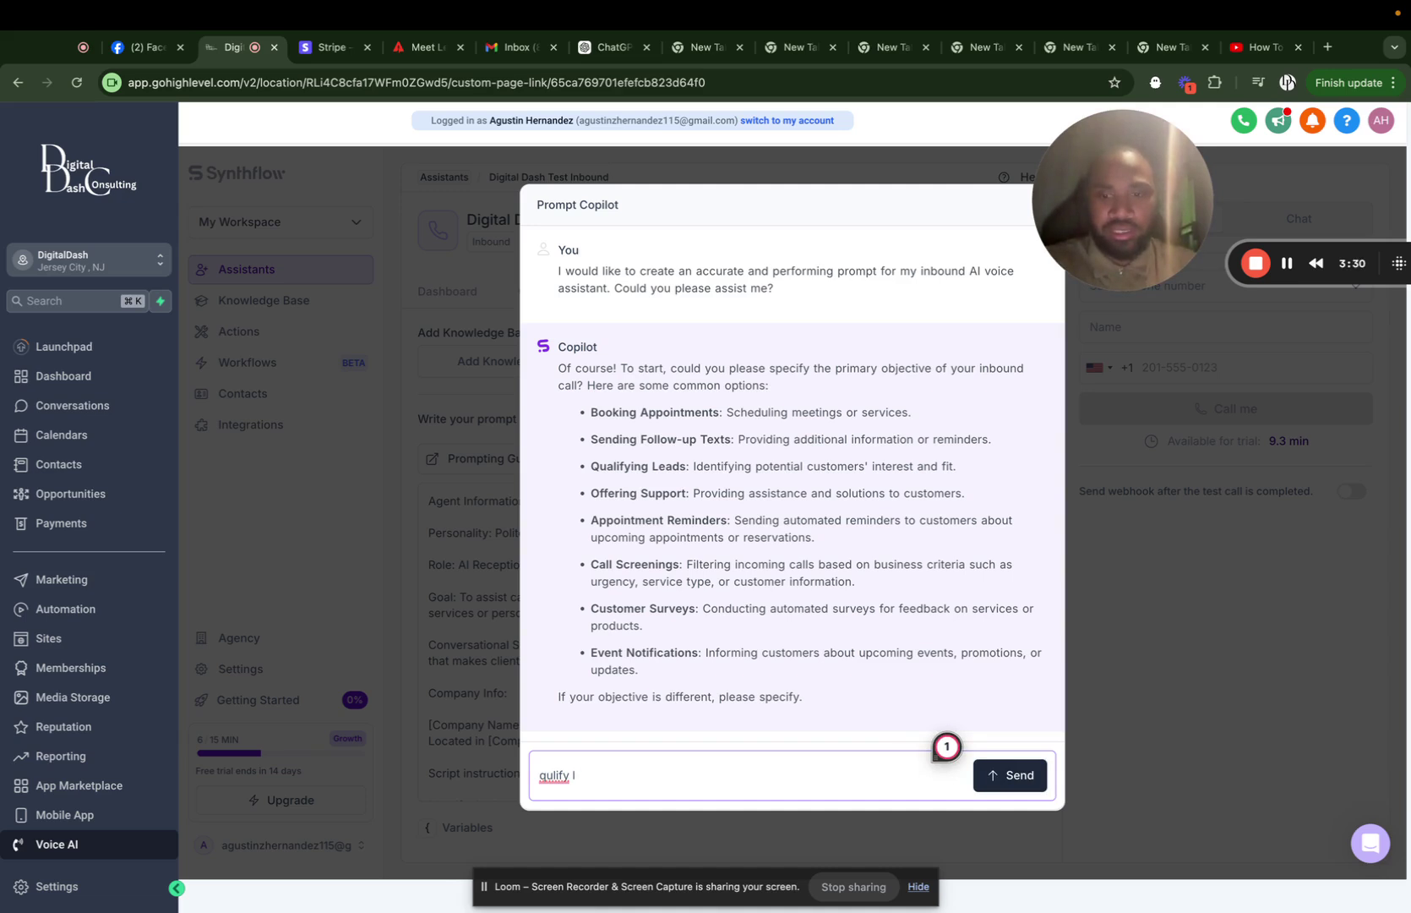
pyautogui.press('BackSpace')
pyautogui.press('BackSpace')
pyautogui.press('BackSpace')
pyautogui.press('BackSpace')
pyautogui.press('BackSpace')
pyautogui.press('BackSpace')
pyautogui.write('la')
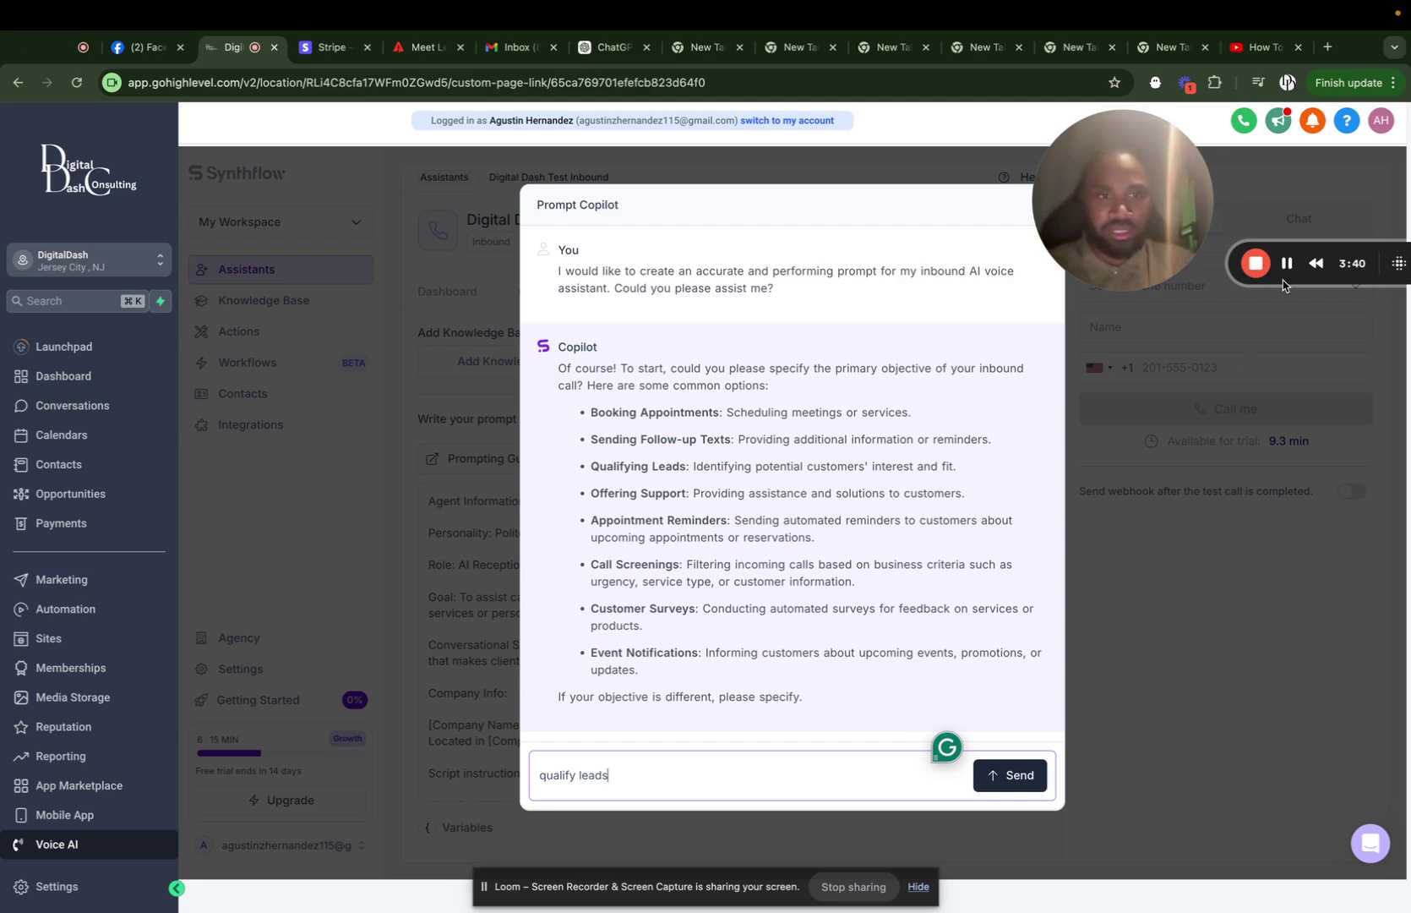
pyautogui.click(1010, 779)
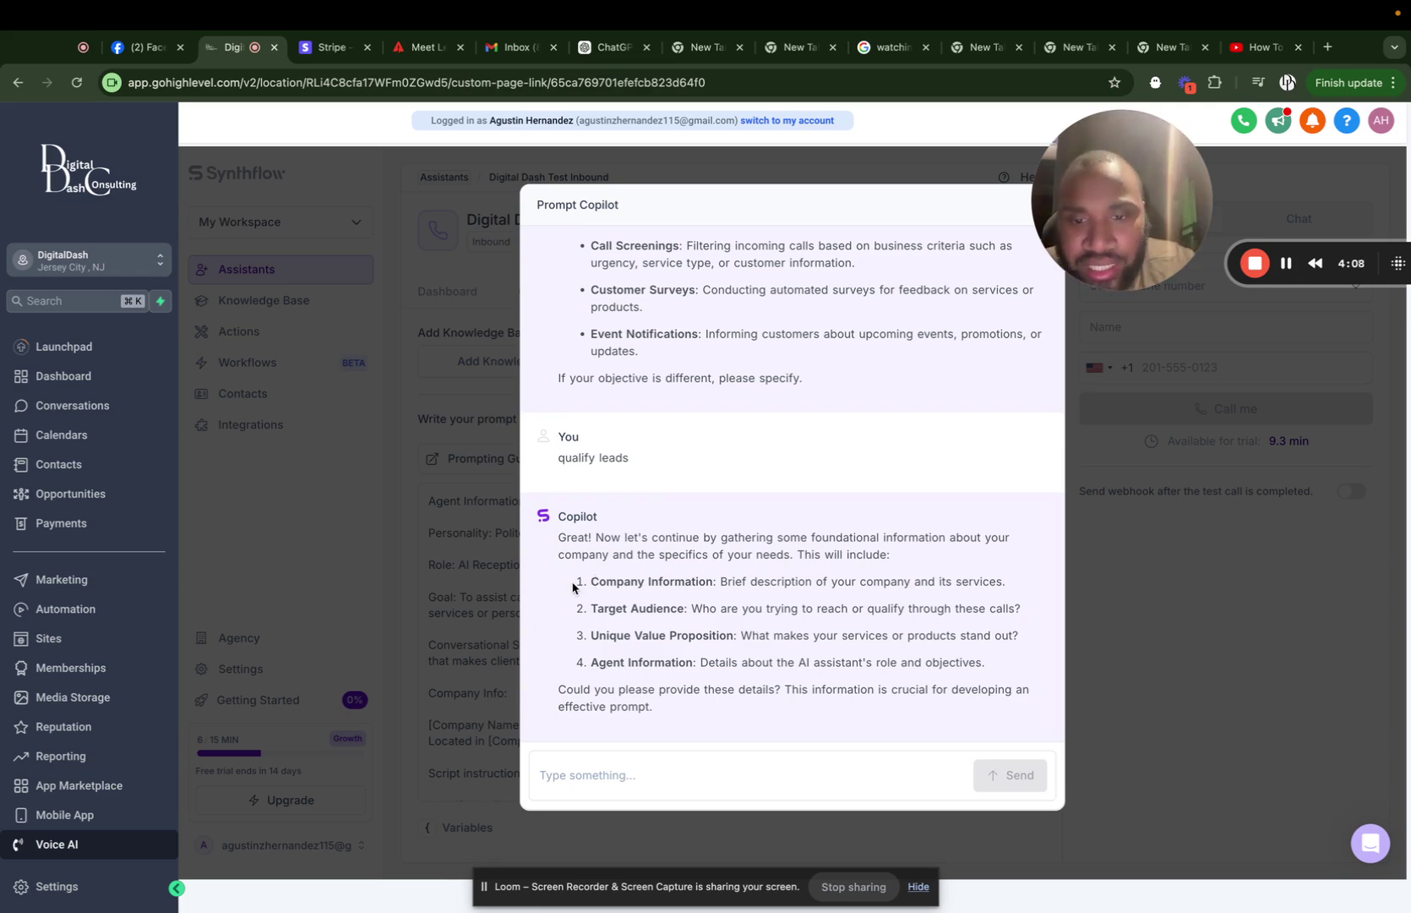
# Copy the Copilot's list of four requested company details.
pyautogui.moveTo(575, 589); pyautogui.dragTo(987, 676)
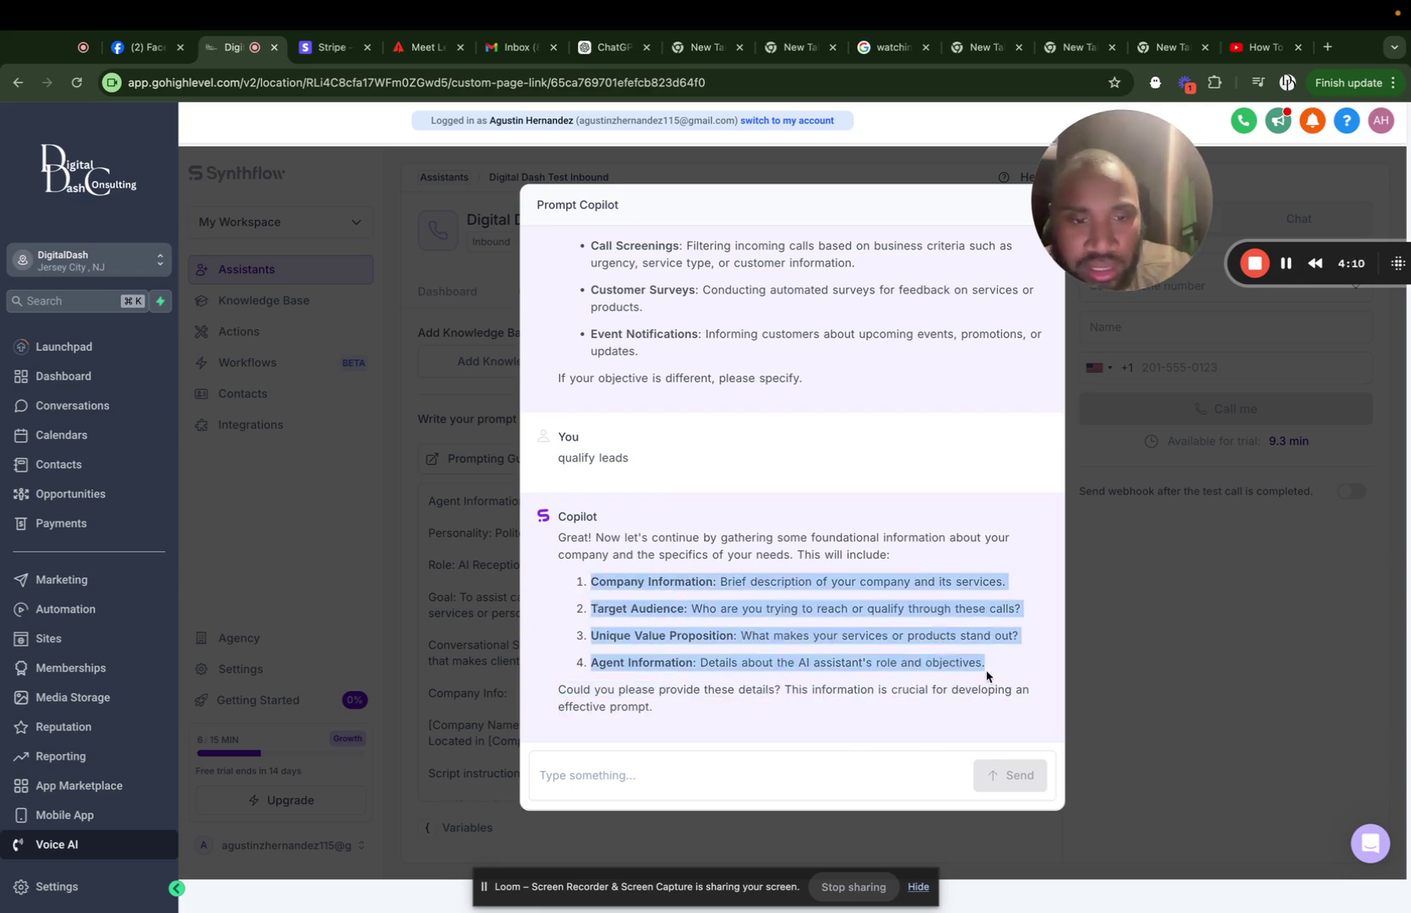
pyautogui.rightClick(778, 589)
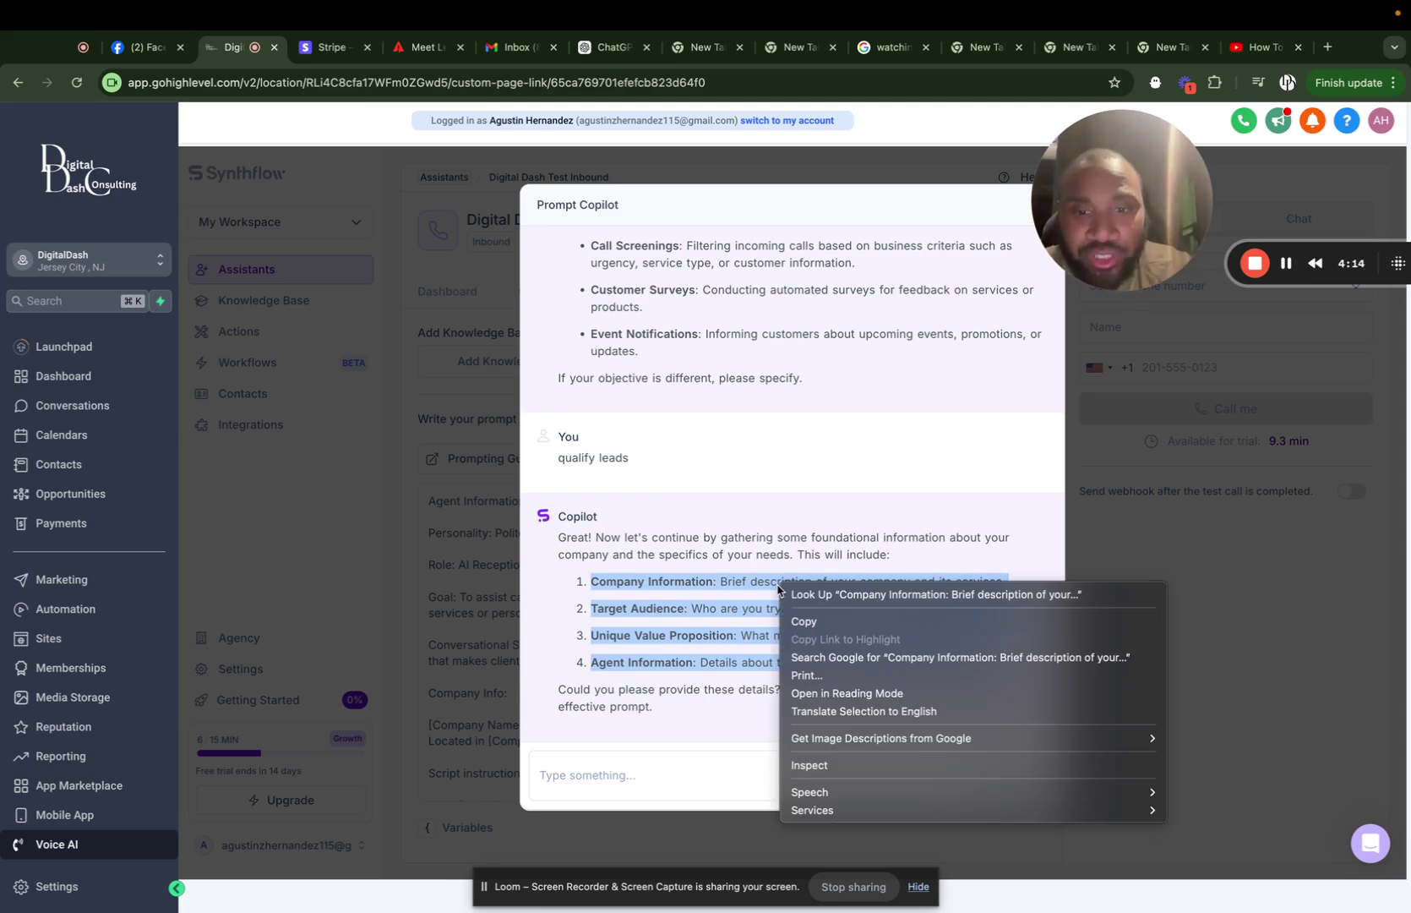
pyautogui.click(832, 622)
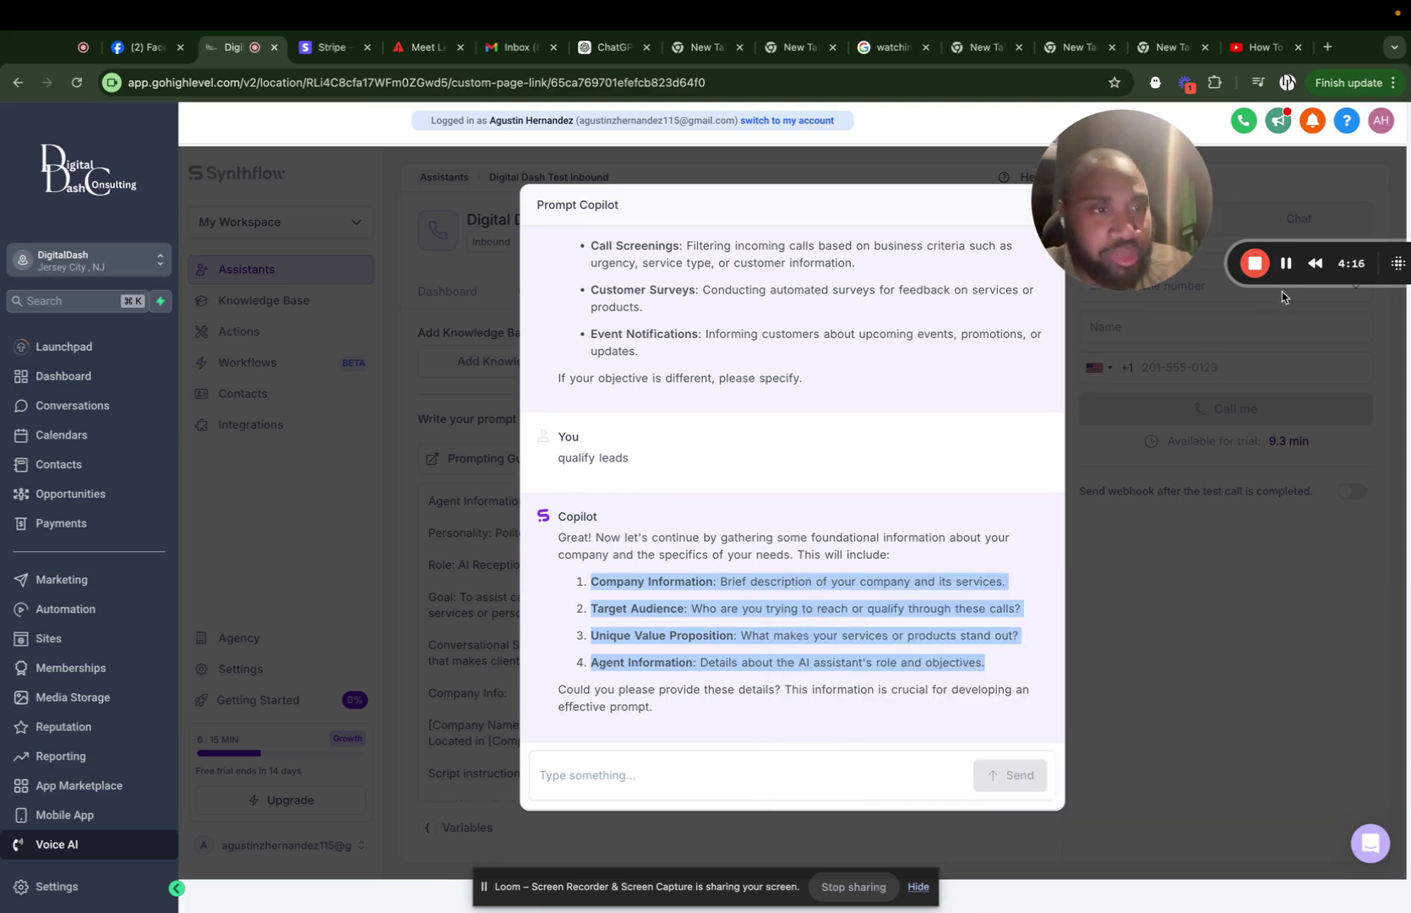
# In ChatGPT, write 'Help me answer these questions' followed by the pasted Copilot list.
pyautogui.click(608, 52)
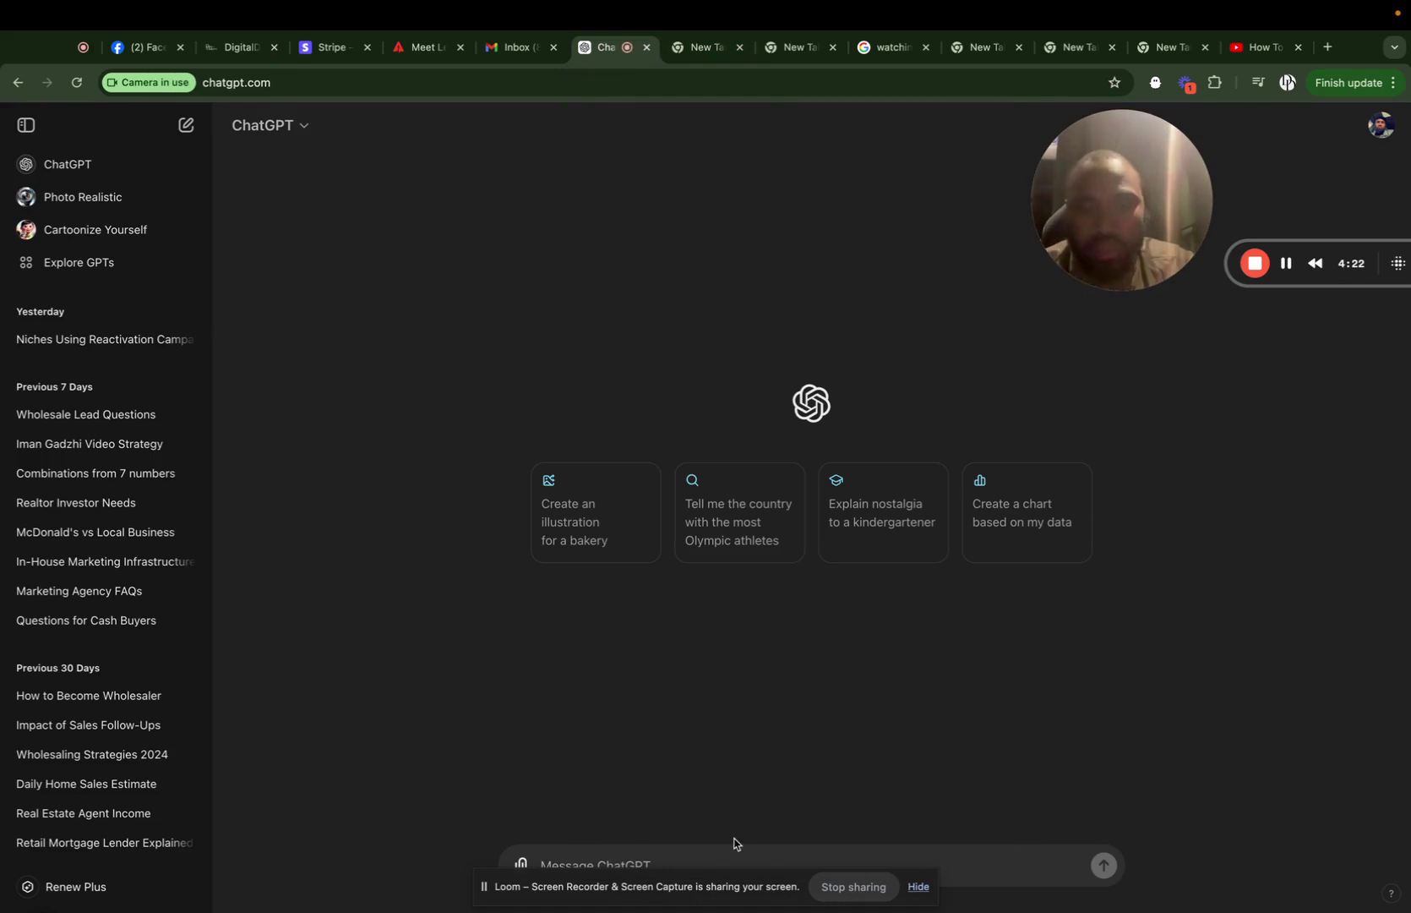
pyautogui.moveTo(576, 892); pyautogui.dragTo(1047, 668)
pyautogui.click(703, 887)
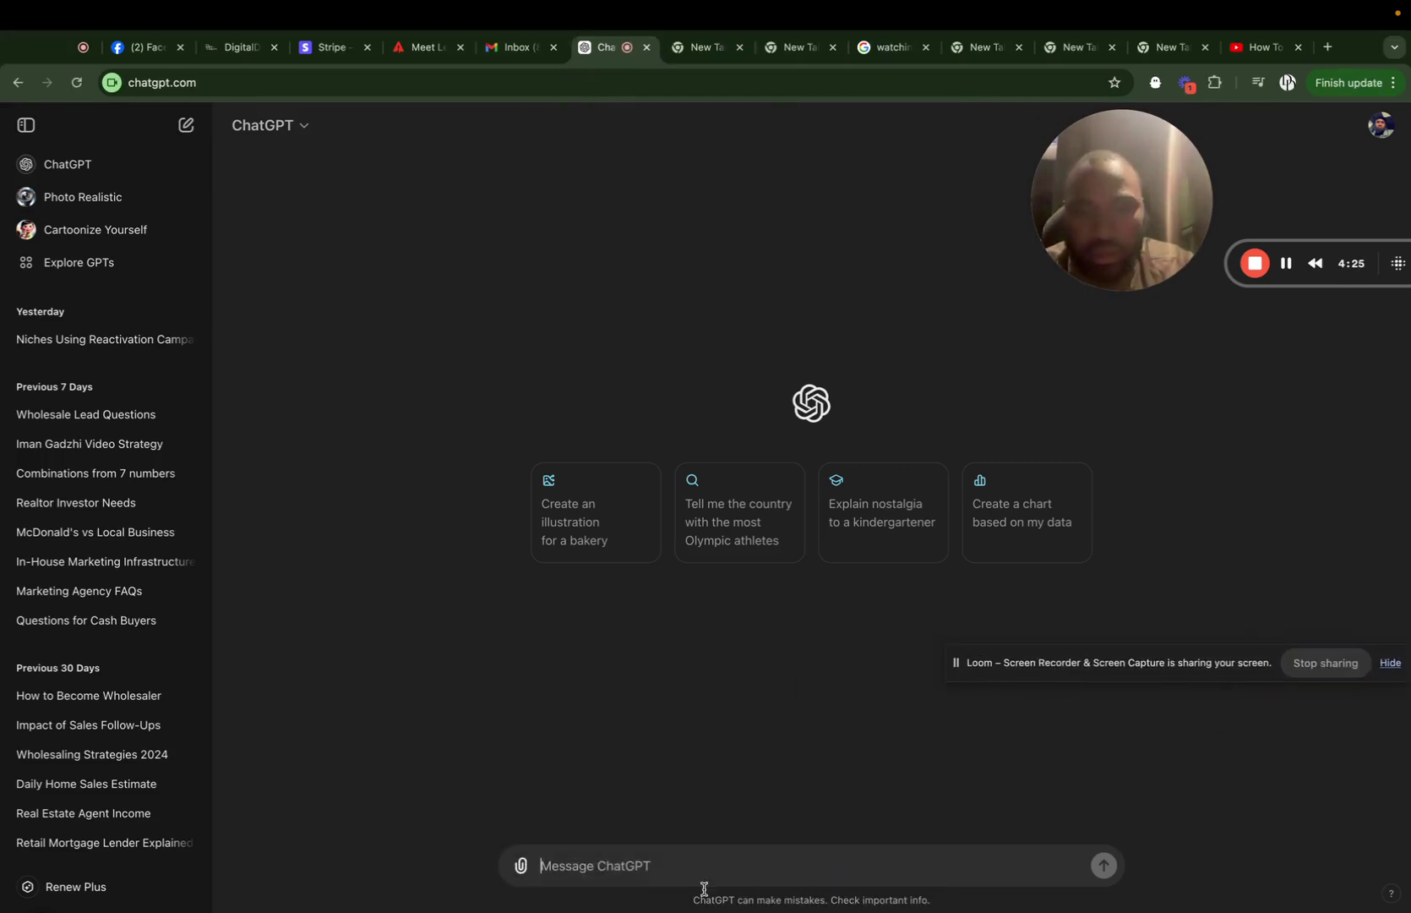
pyautogui.rightClick(662, 868)
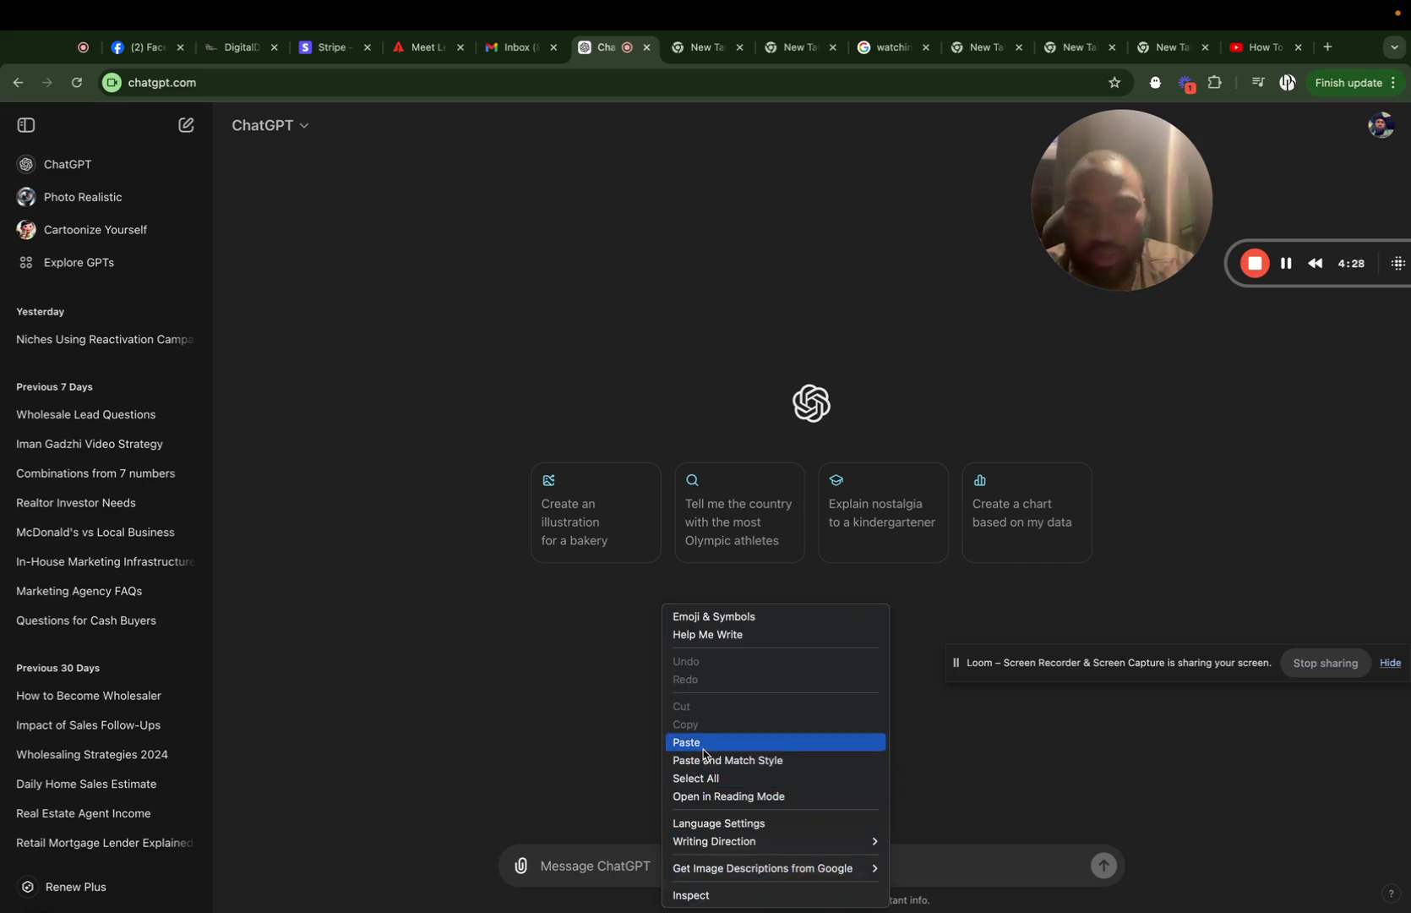
pyautogui.press('Up')
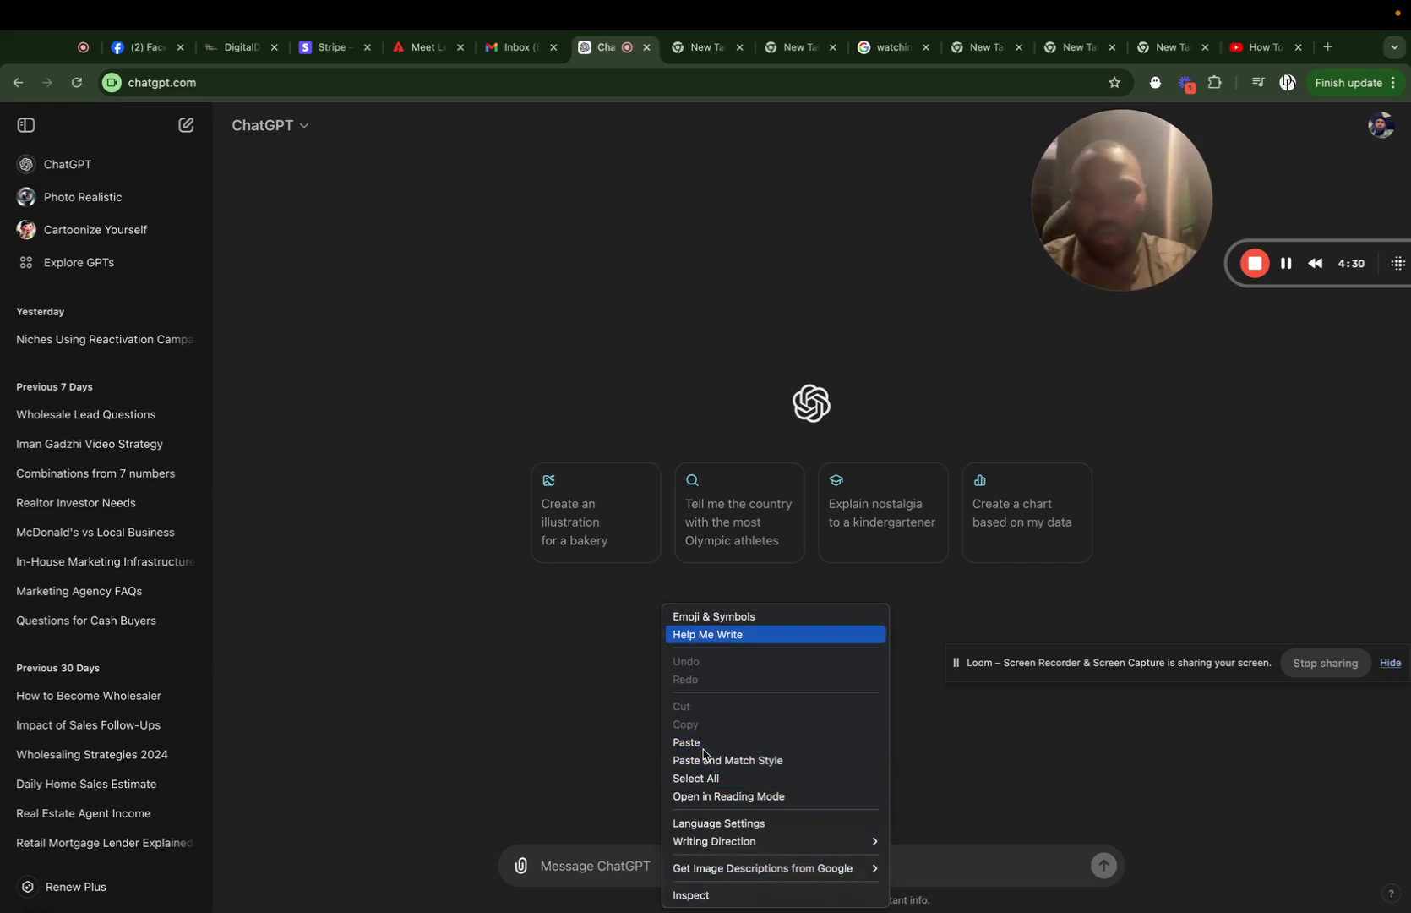
pyautogui.click(599, 853)
pyautogui.write('He')
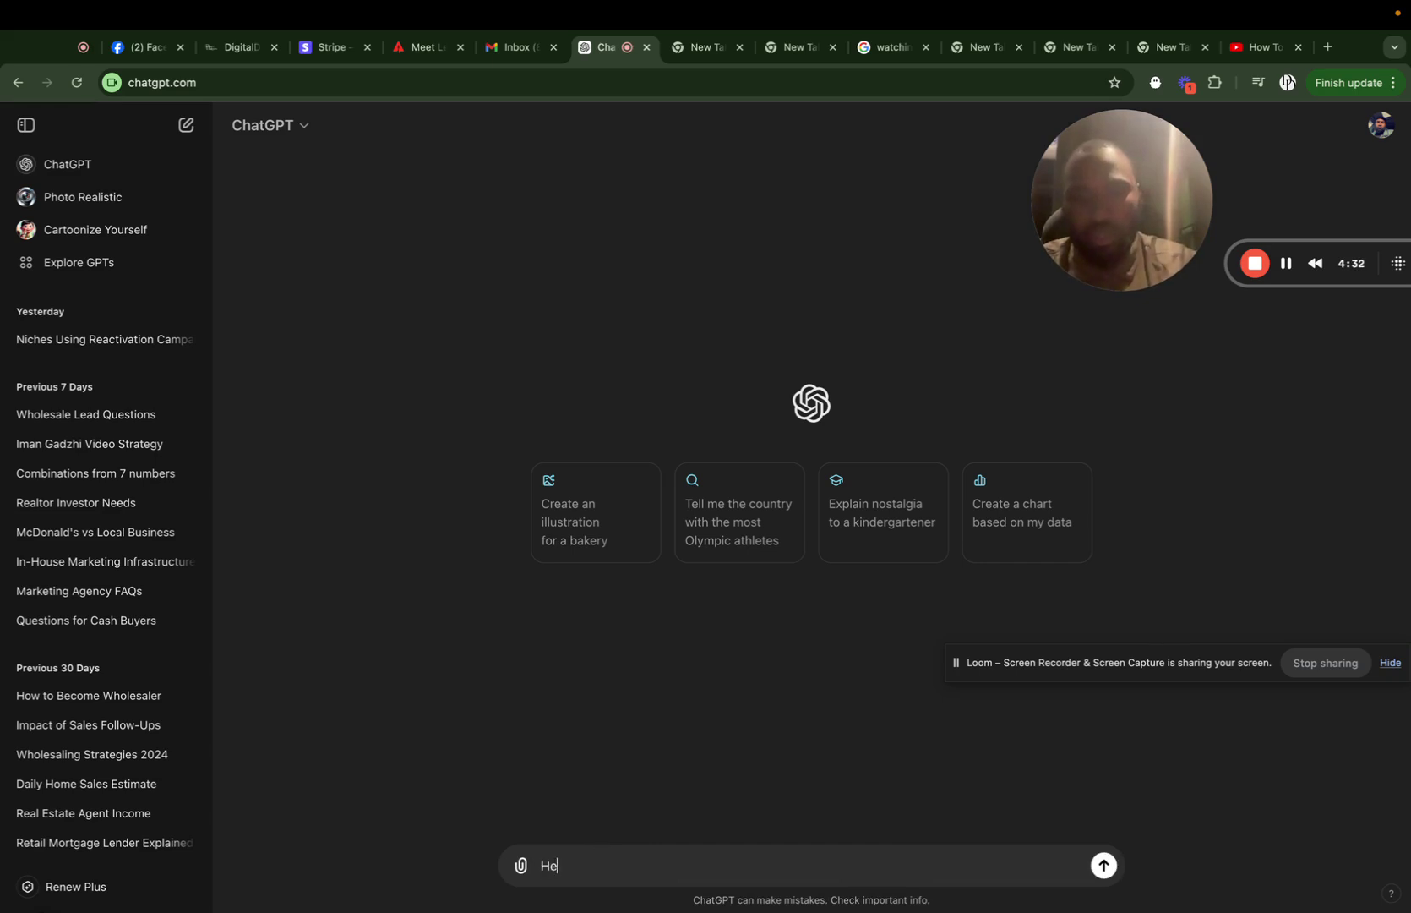
pyautogui.write('lp me')
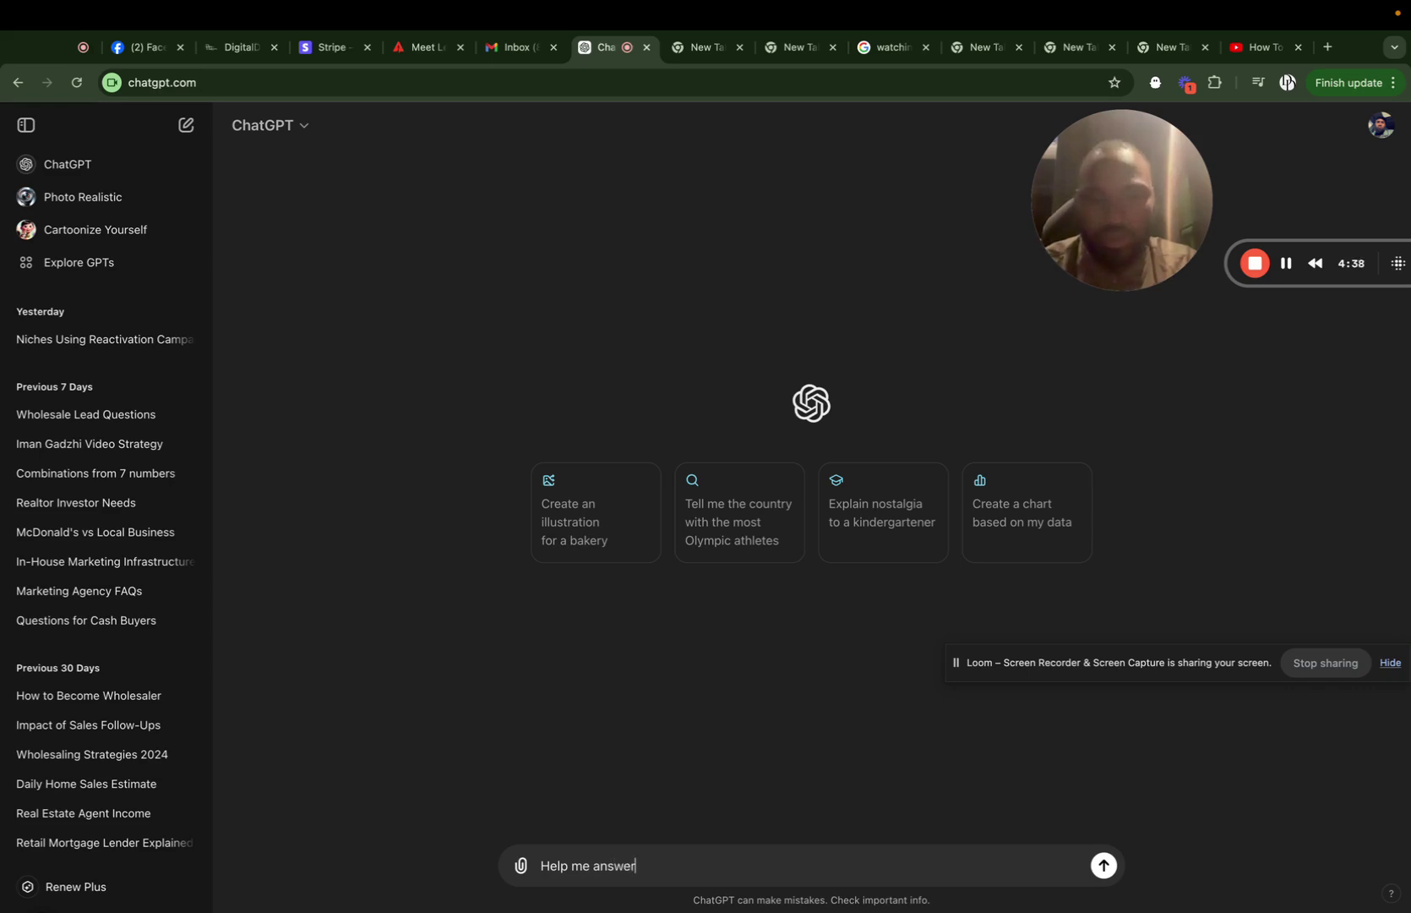
pyautogui.write('answer these questions')
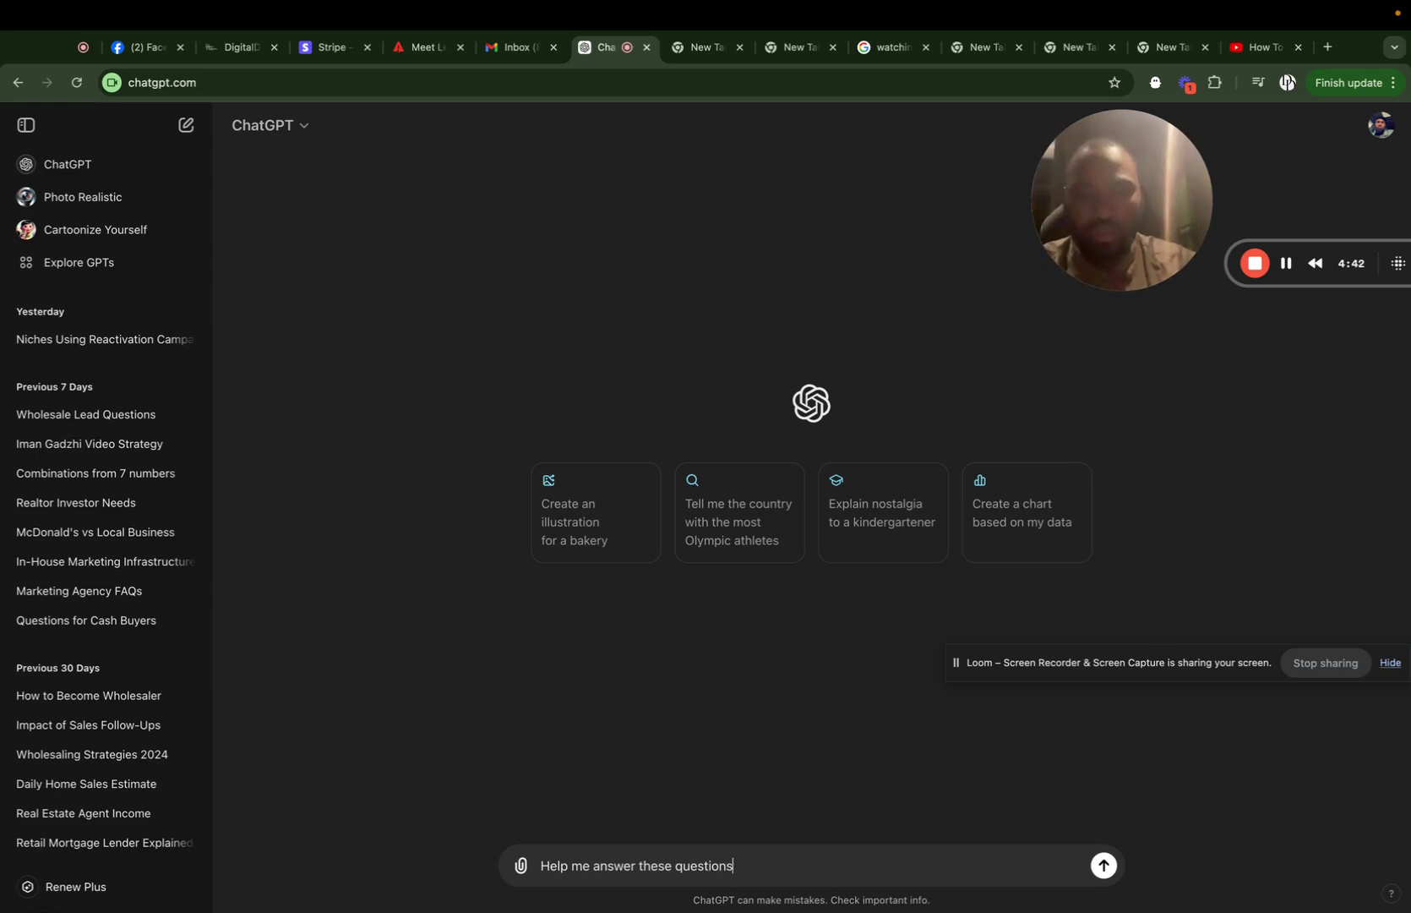
pyautogui.rightClick(756, 863)
pyautogui.click(824, 742)
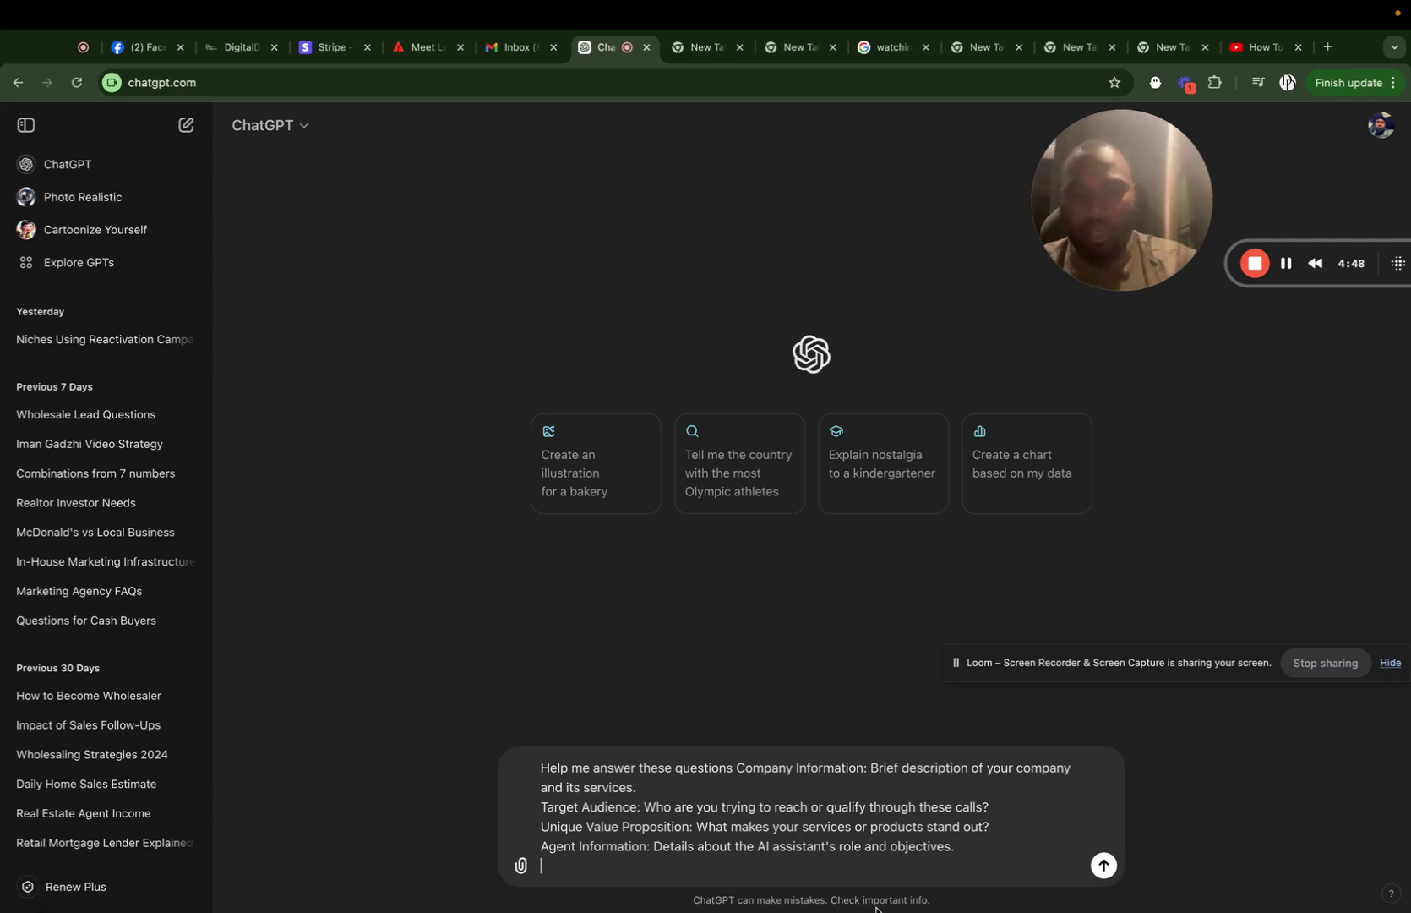
# Add a line citing digitaldashconsulting.com for an accurate assessment, then send the message.
pyautogui.write('You can use the')
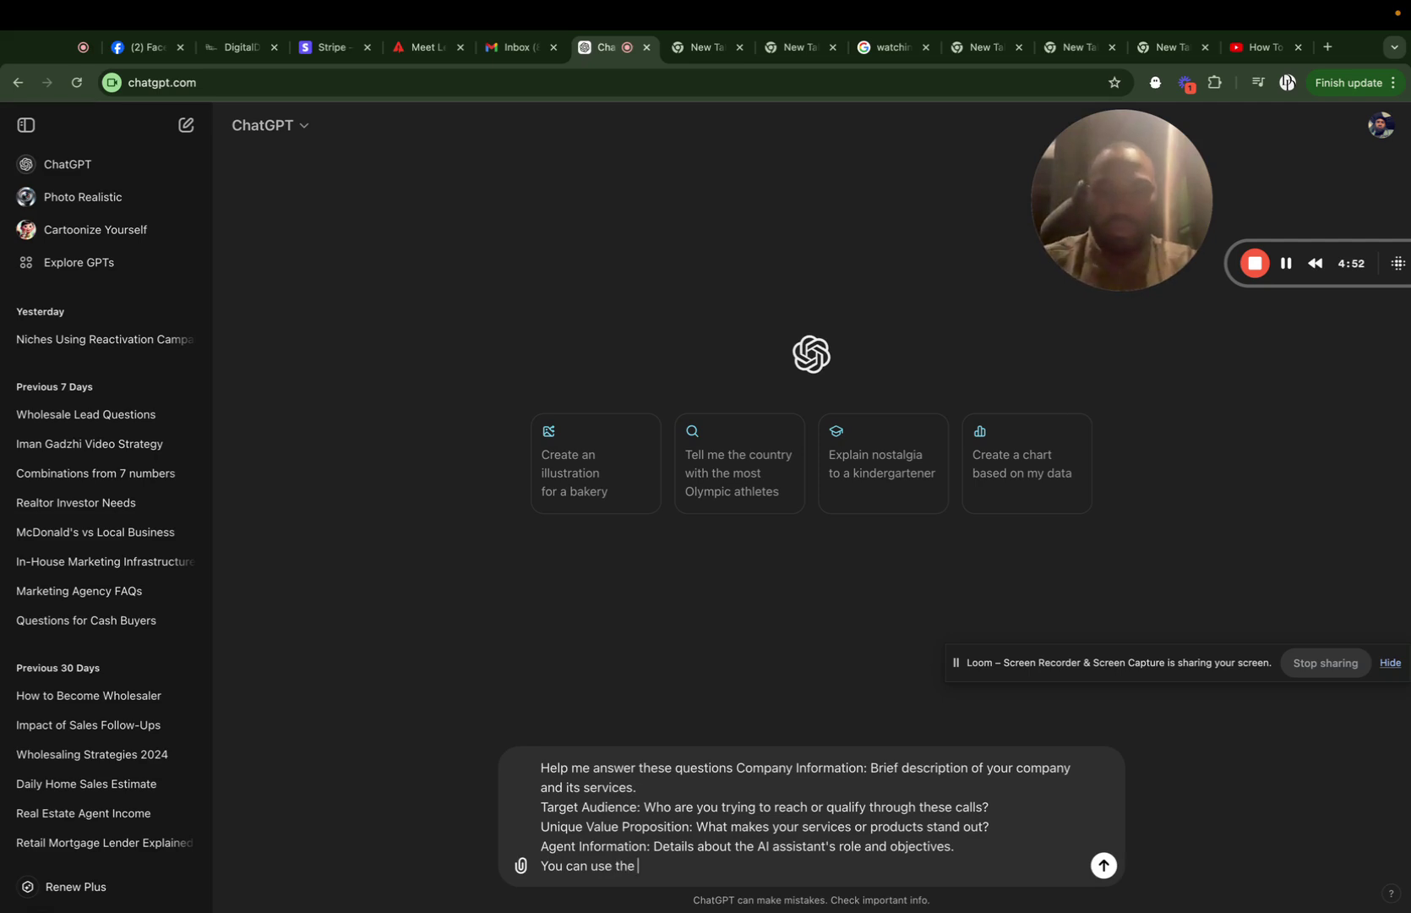
pyautogui.write(' website digit')
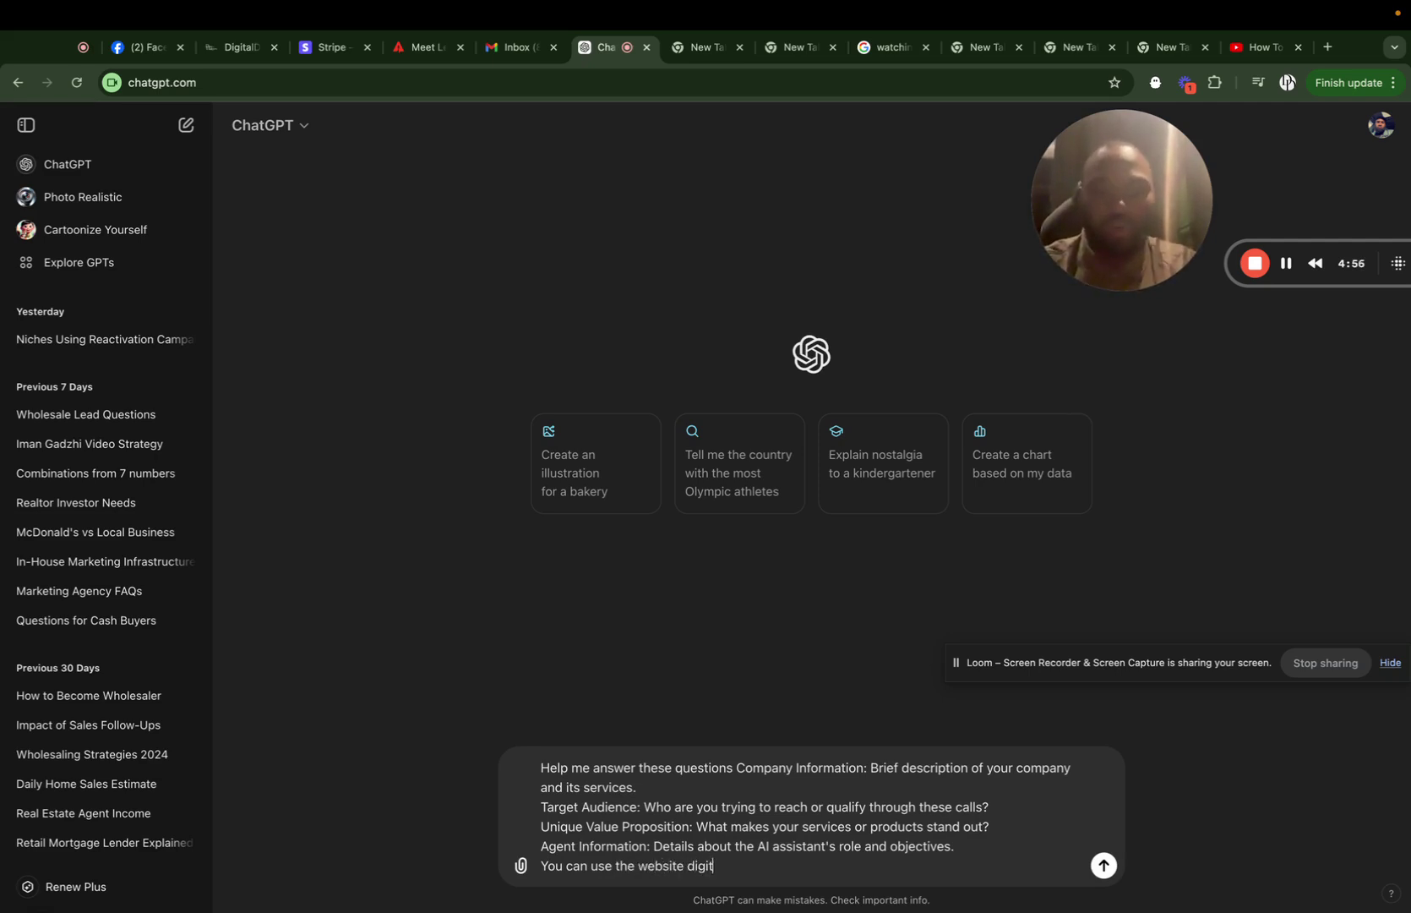
pyautogui.write('aldashconsulting.com')
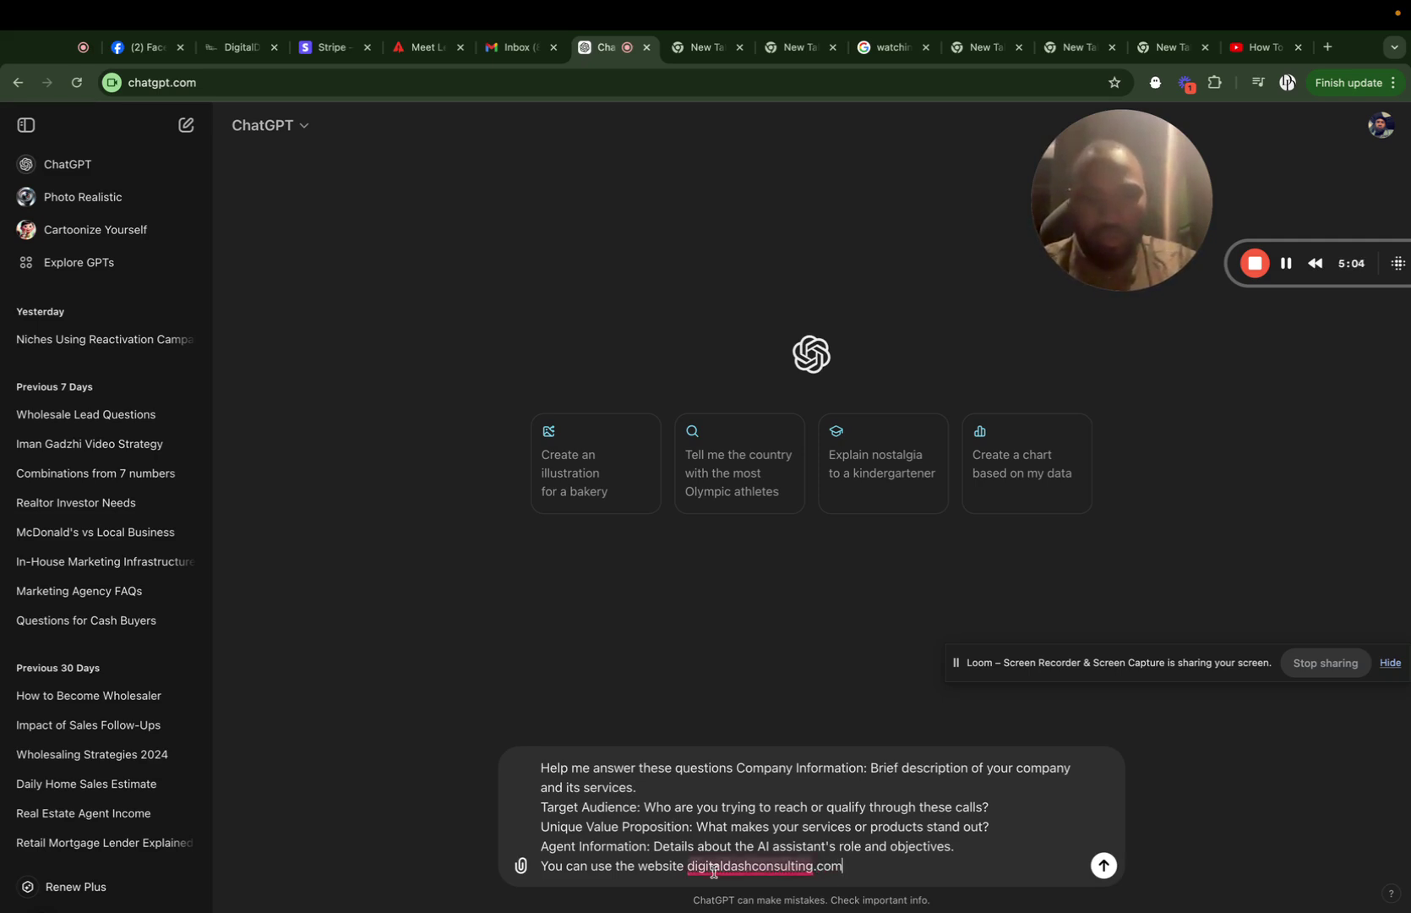
pyautogui.click(639, 865)
pyautogui.press('BackSpace')
pyautogui.press('BackSpace')
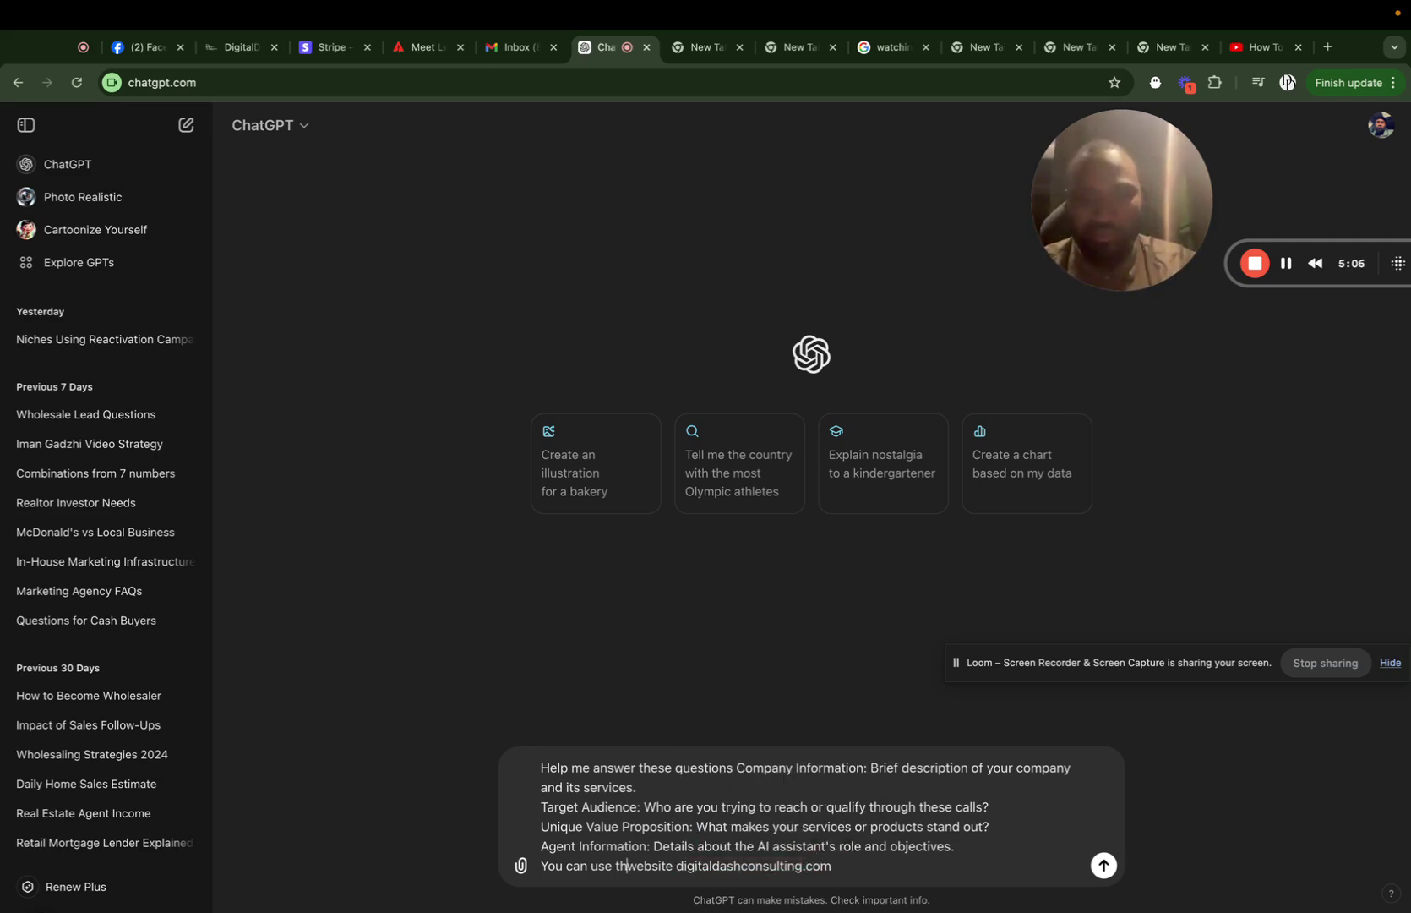
pyautogui.write('is')
pyautogui.click(687, 865)
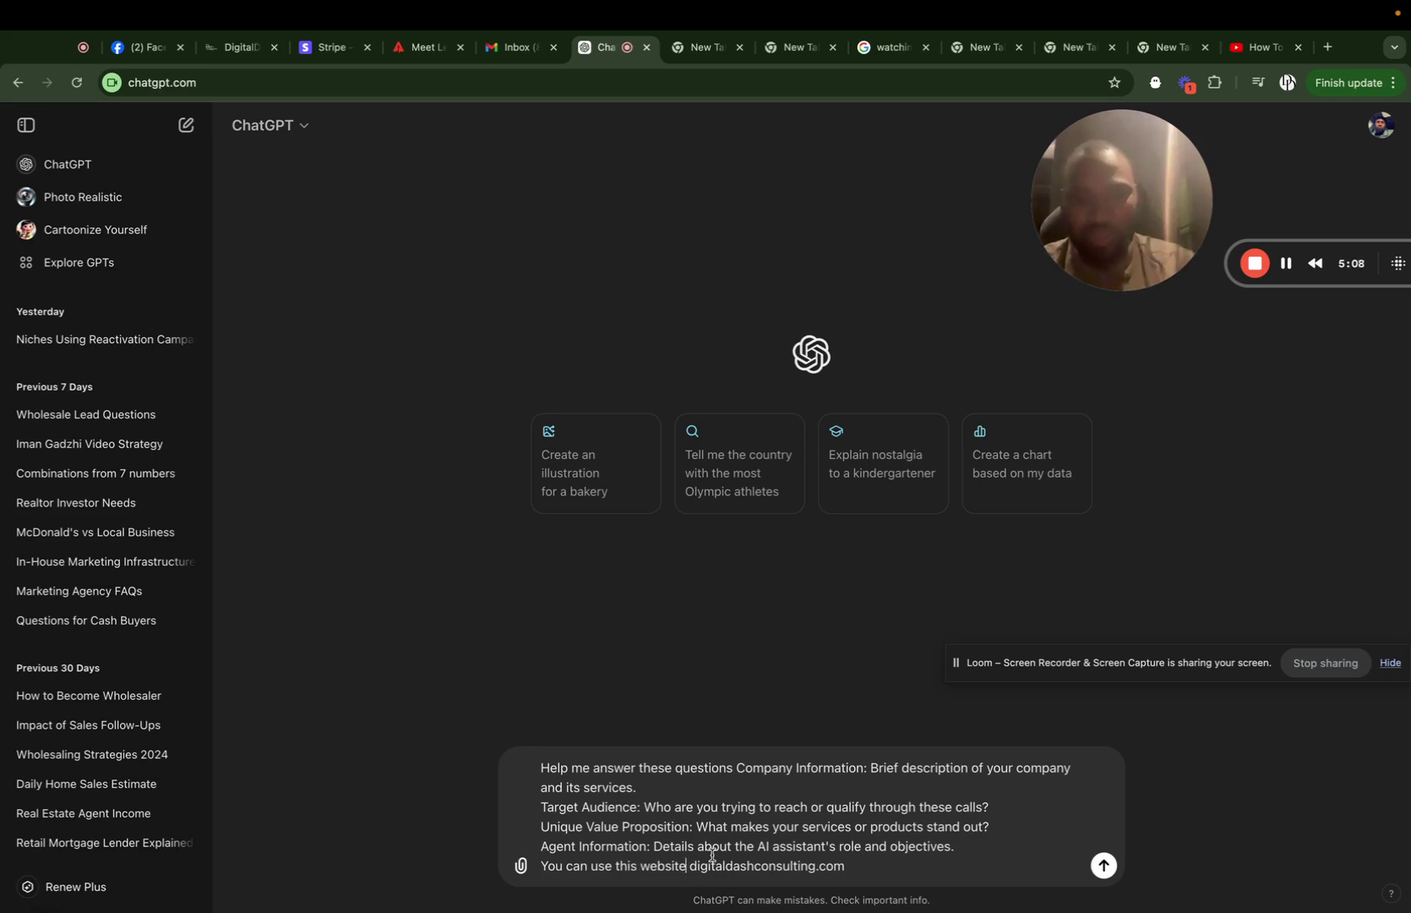
pyautogui.write('for a')
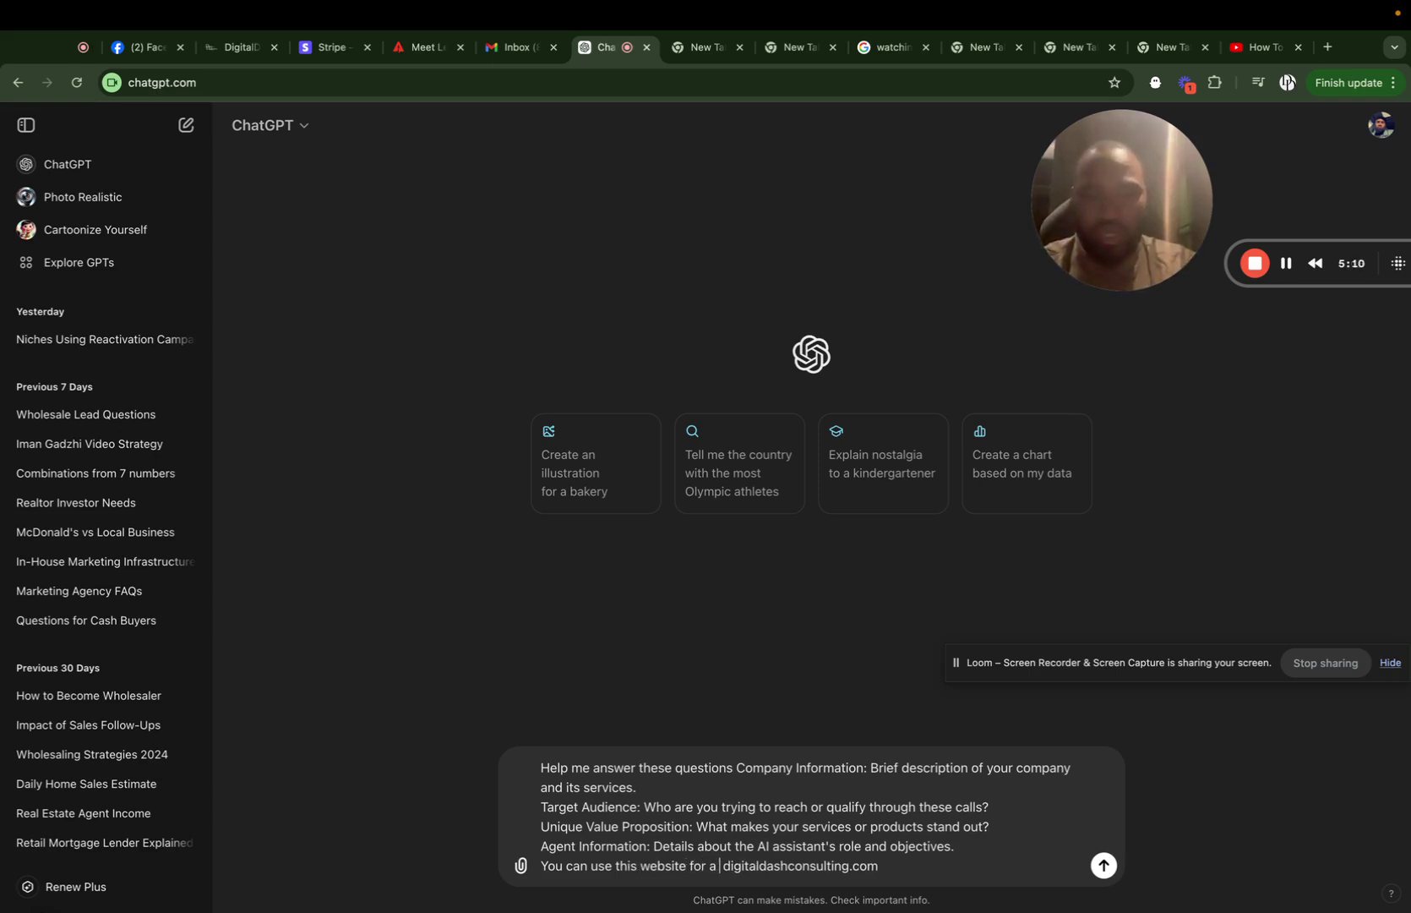
pyautogui.write(' accurate')
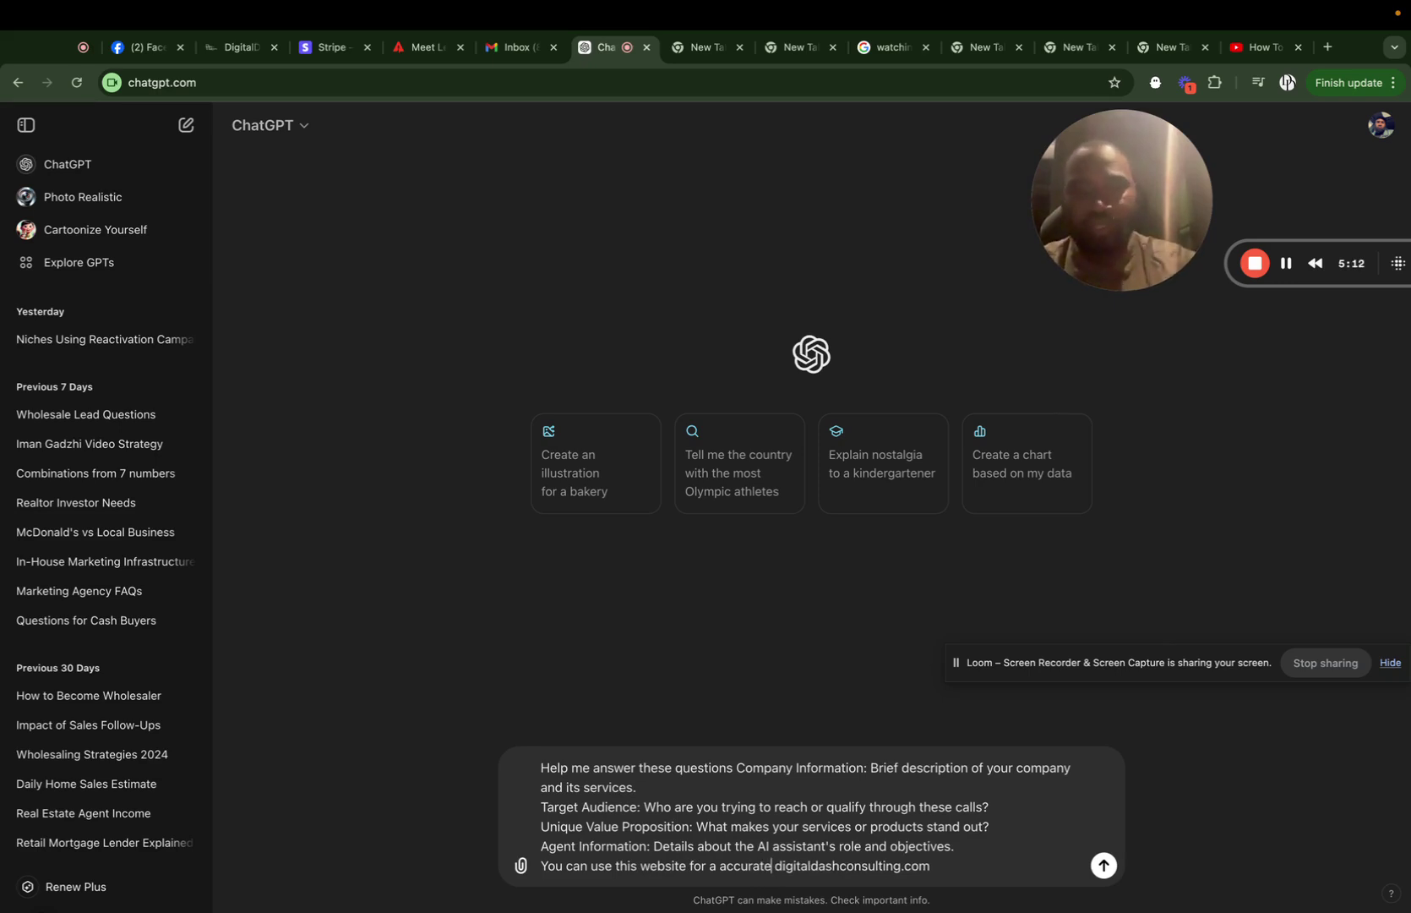
pyautogui.write(' assess')
pyautogui.write('ment')
pyautogui.write(',')
pyautogui.press('BackSpace')
pyautogui.press('BackSpace')
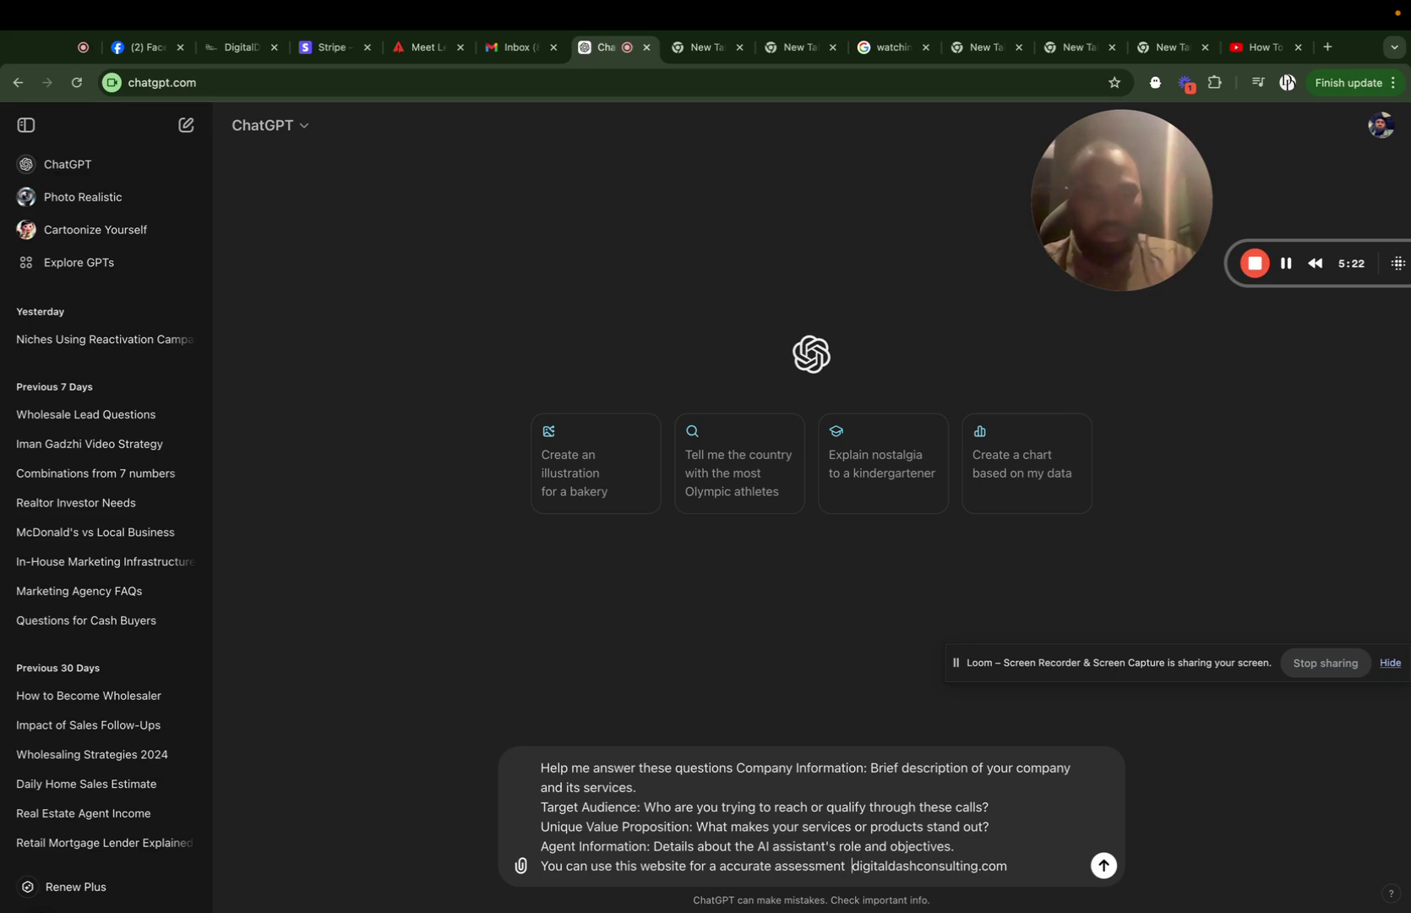
pyautogui.click(1104, 865)
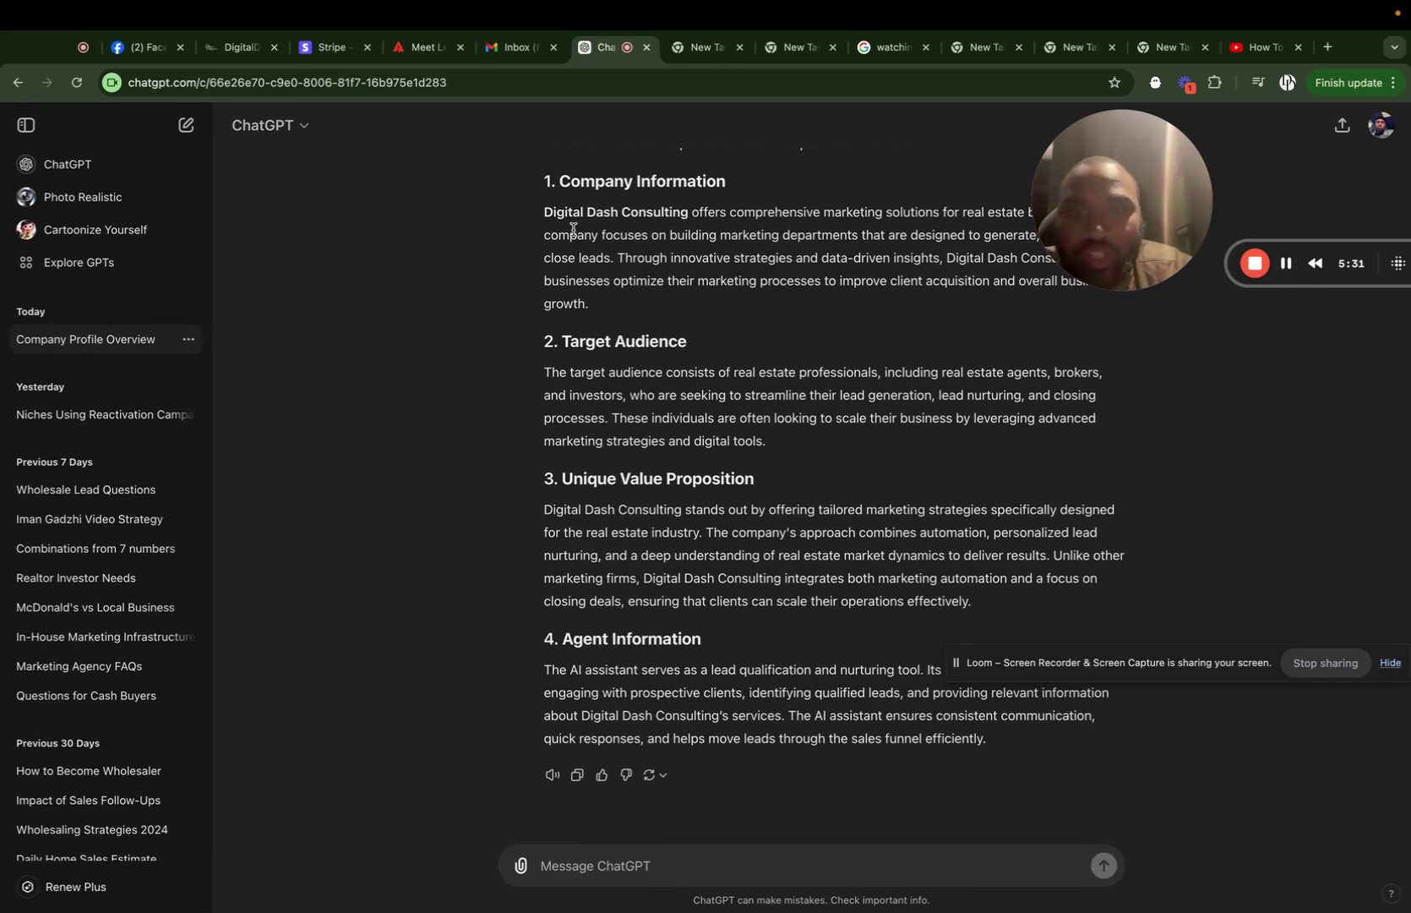
# Copy all four sections of ChatGPT's Digital Dash Consulting company profile.
pyautogui.moveTo(543, 178); pyautogui.dragTo(983, 699)
pyautogui.click(980, 765)
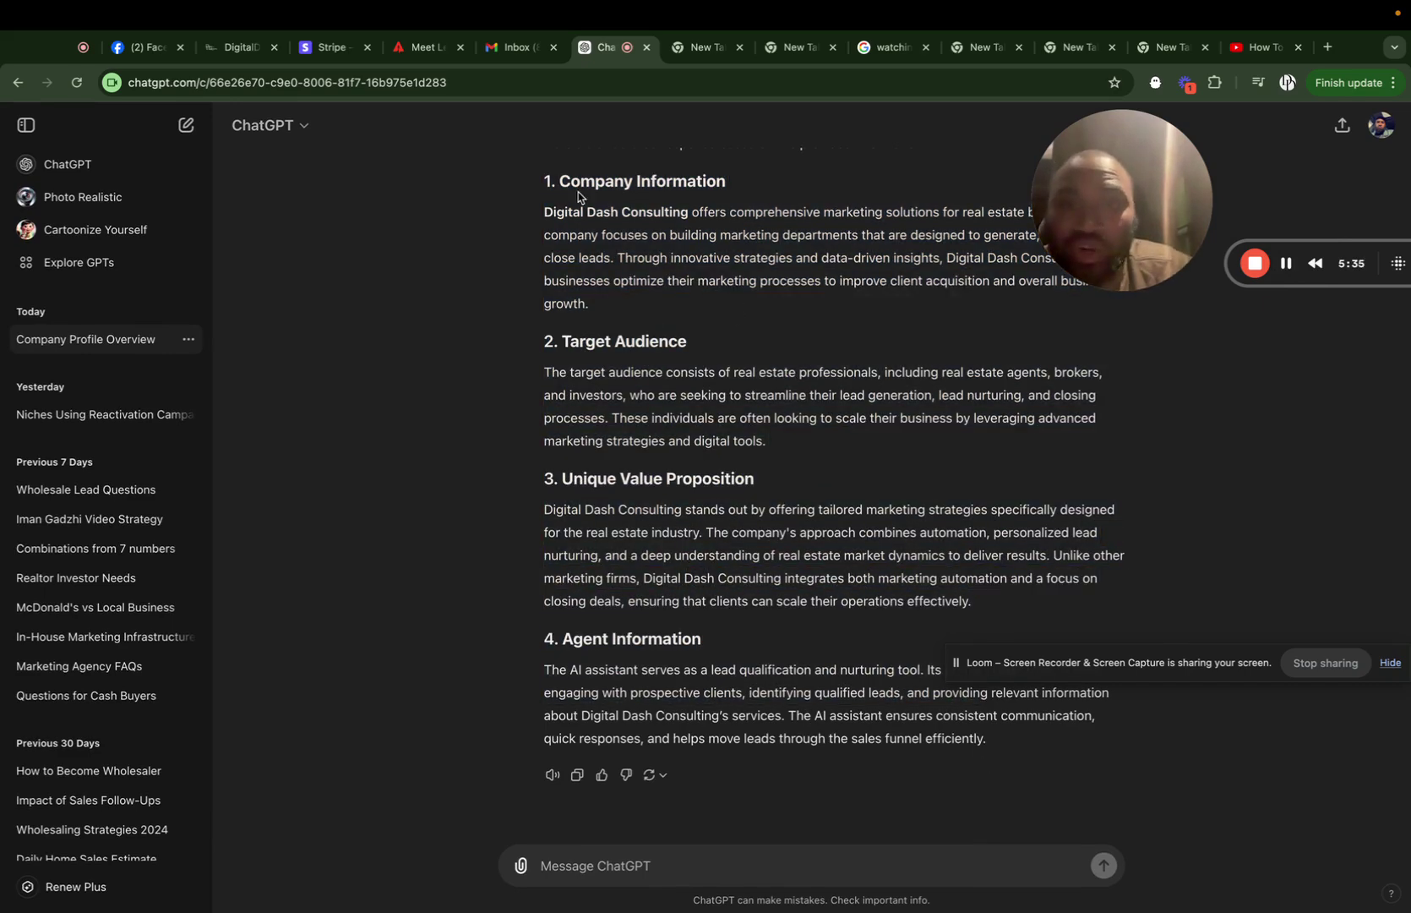
pyautogui.moveTo(543, 184); pyautogui.dragTo(593, 213)
pyautogui.hotkey('ctrl', 'Left')
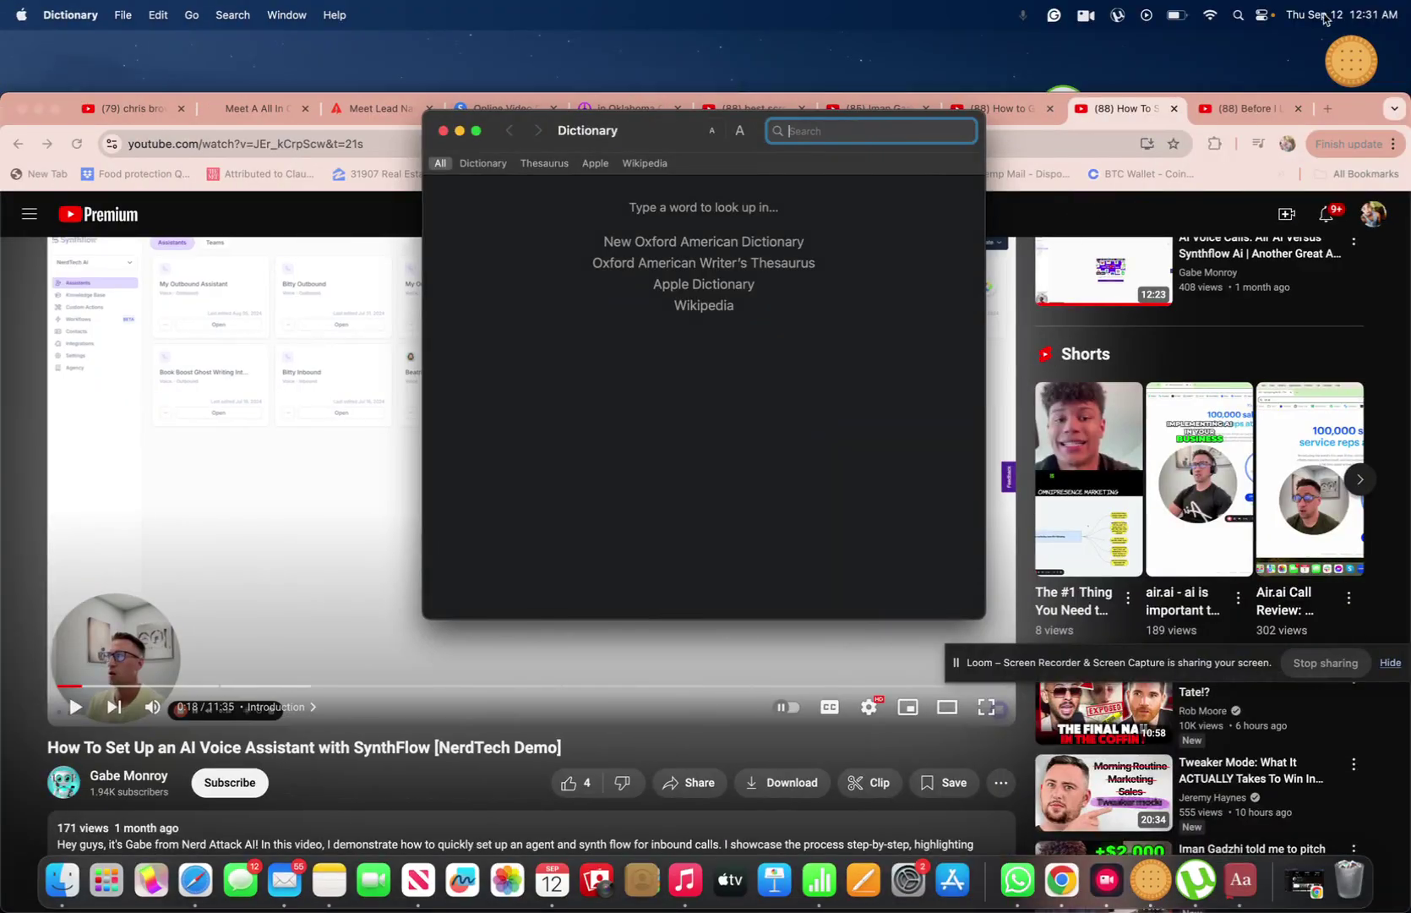
pyautogui.hotkey('ctrl', 'Up')
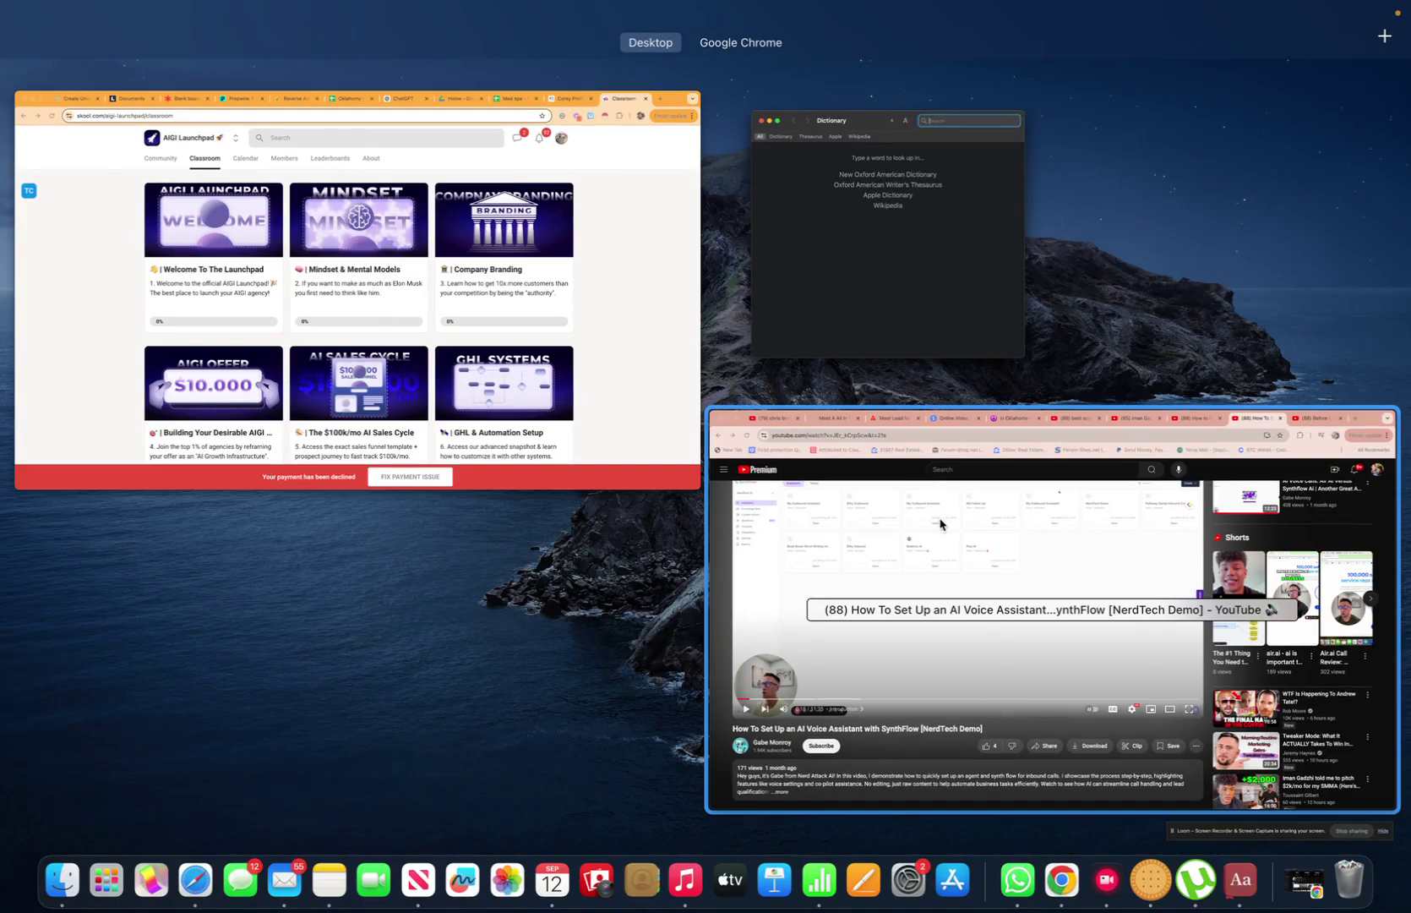
pyautogui.click(830, 490)
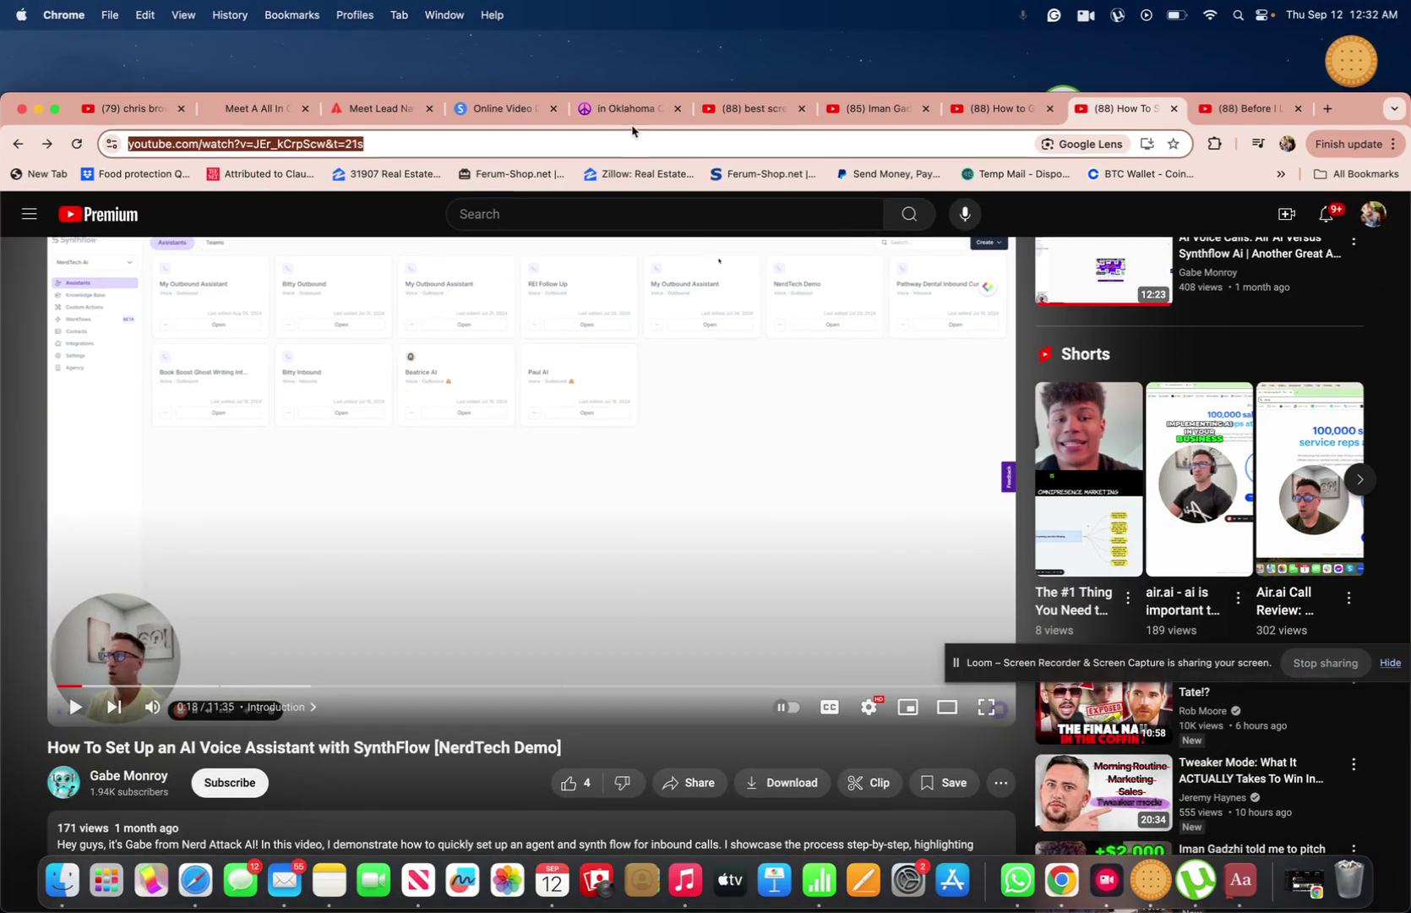
pyautogui.hotkey('ctrl', 'Up')
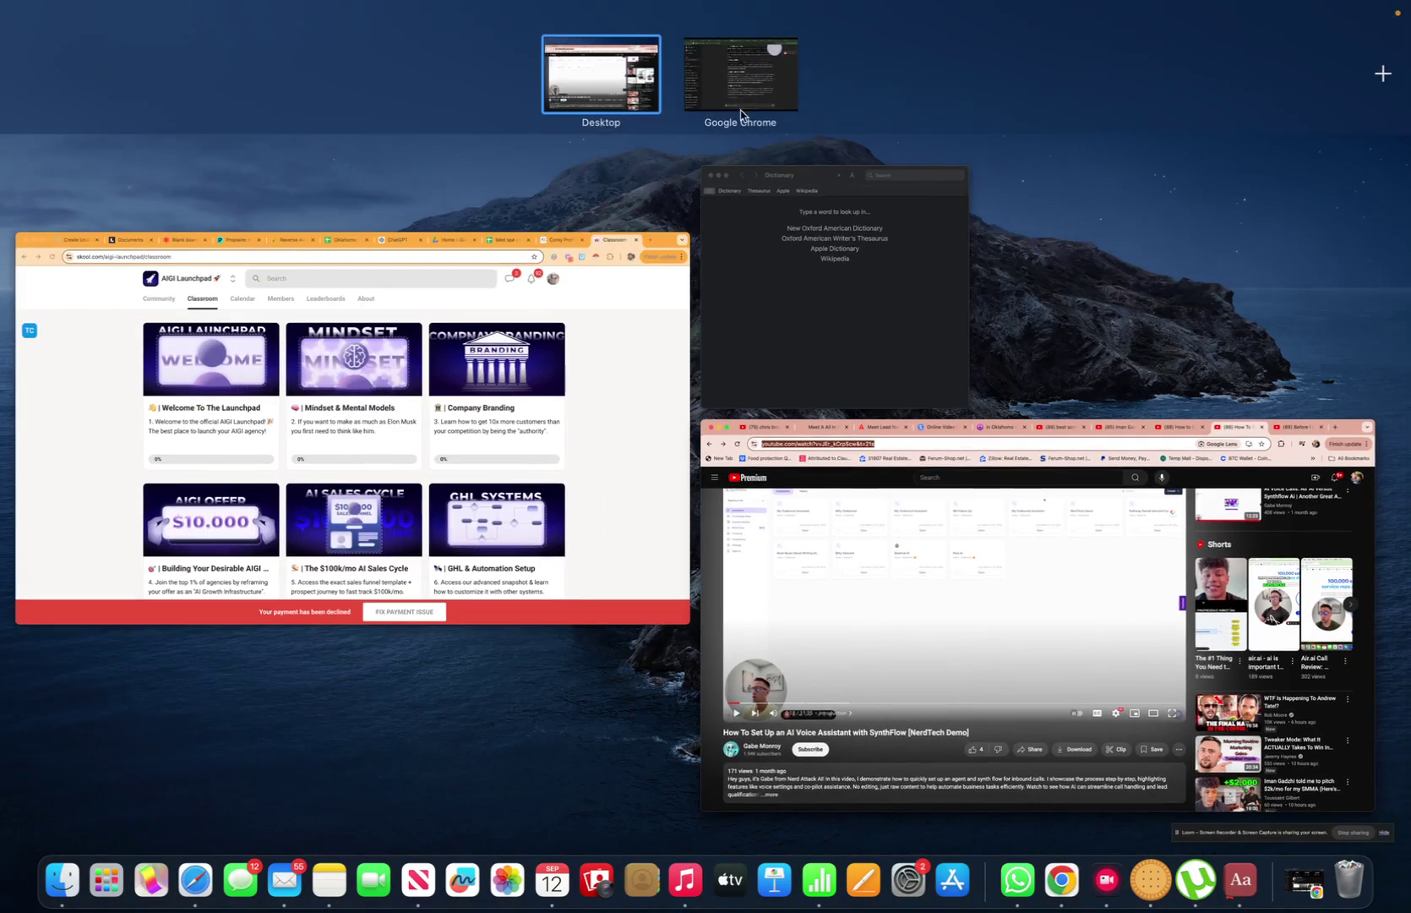
pyautogui.click(742, 110)
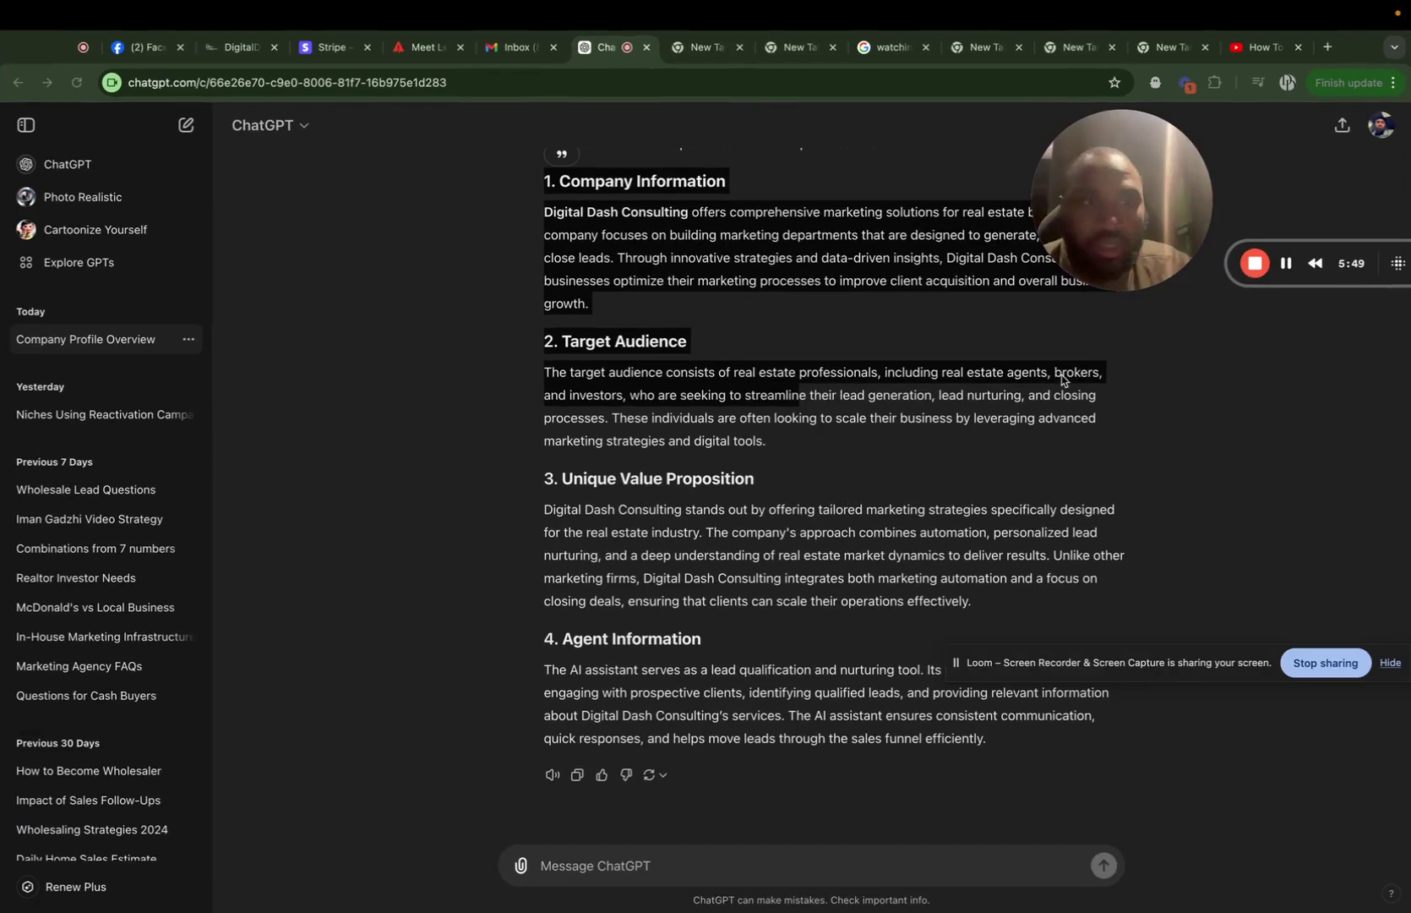
pyautogui.click(527, 224)
pyautogui.moveTo(542, 183); pyautogui.dragTo(978, 743)
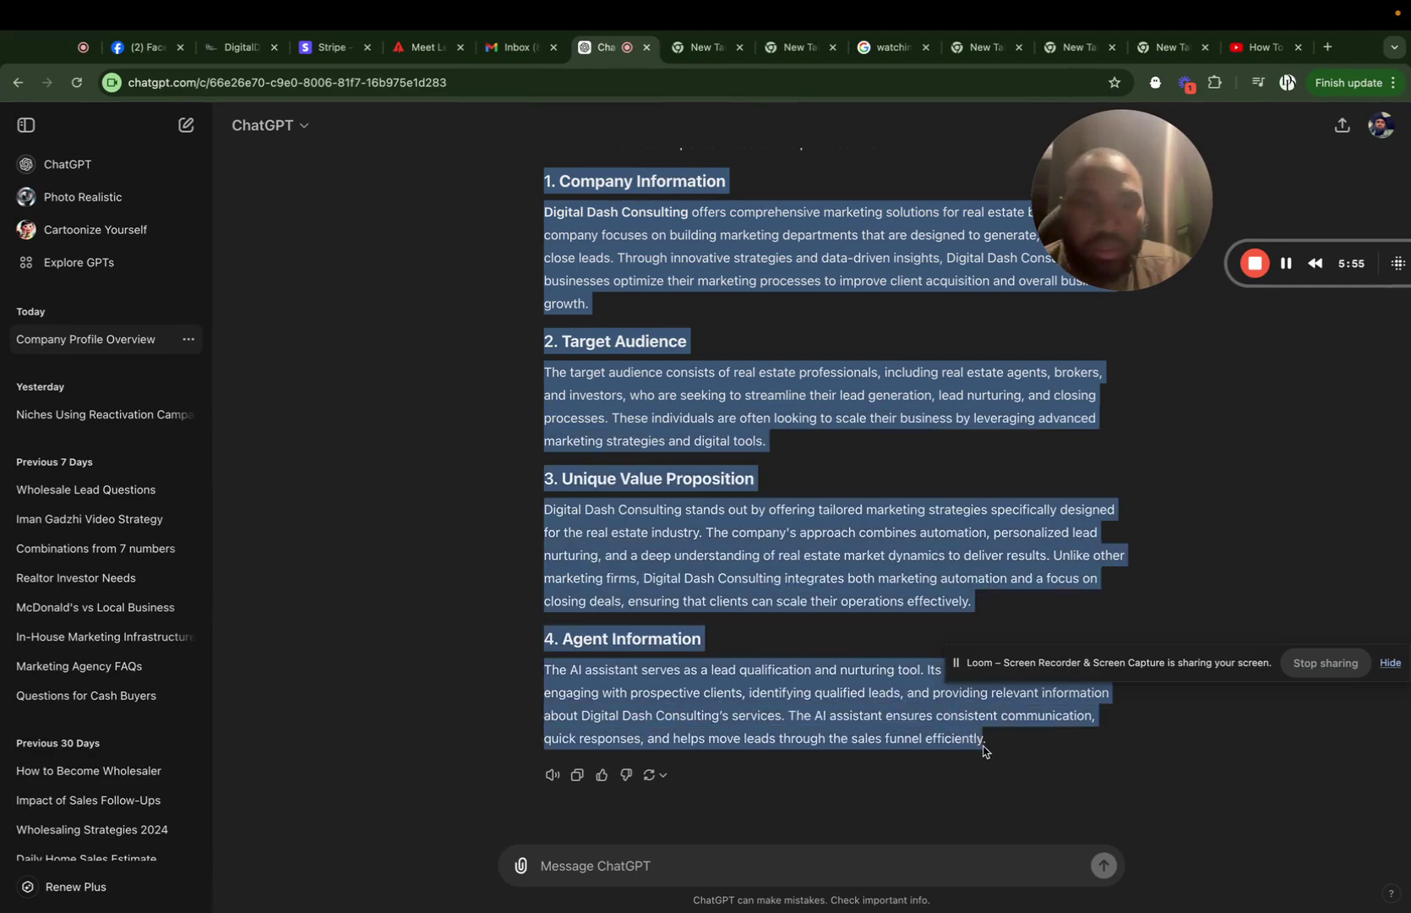
pyautogui.rightClick(752, 585)
pyautogui.click(792, 623)
# Paste the copied company profile into Synthflow's Copilot reply box, adding a new line.
pyautogui.click(245, 47)
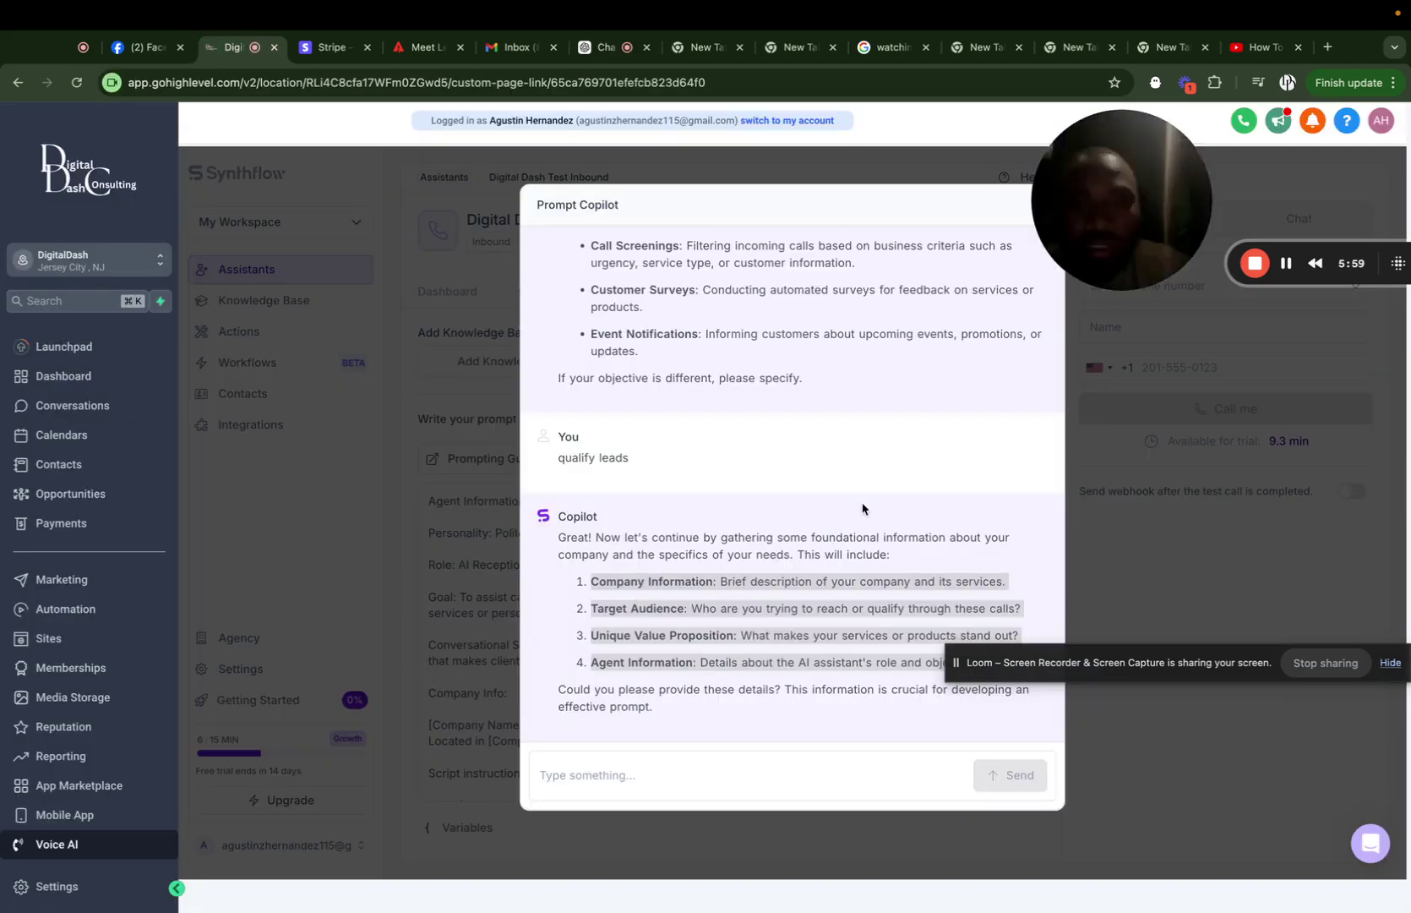
pyautogui.click(572, 777)
pyautogui.rightClick(572, 777)
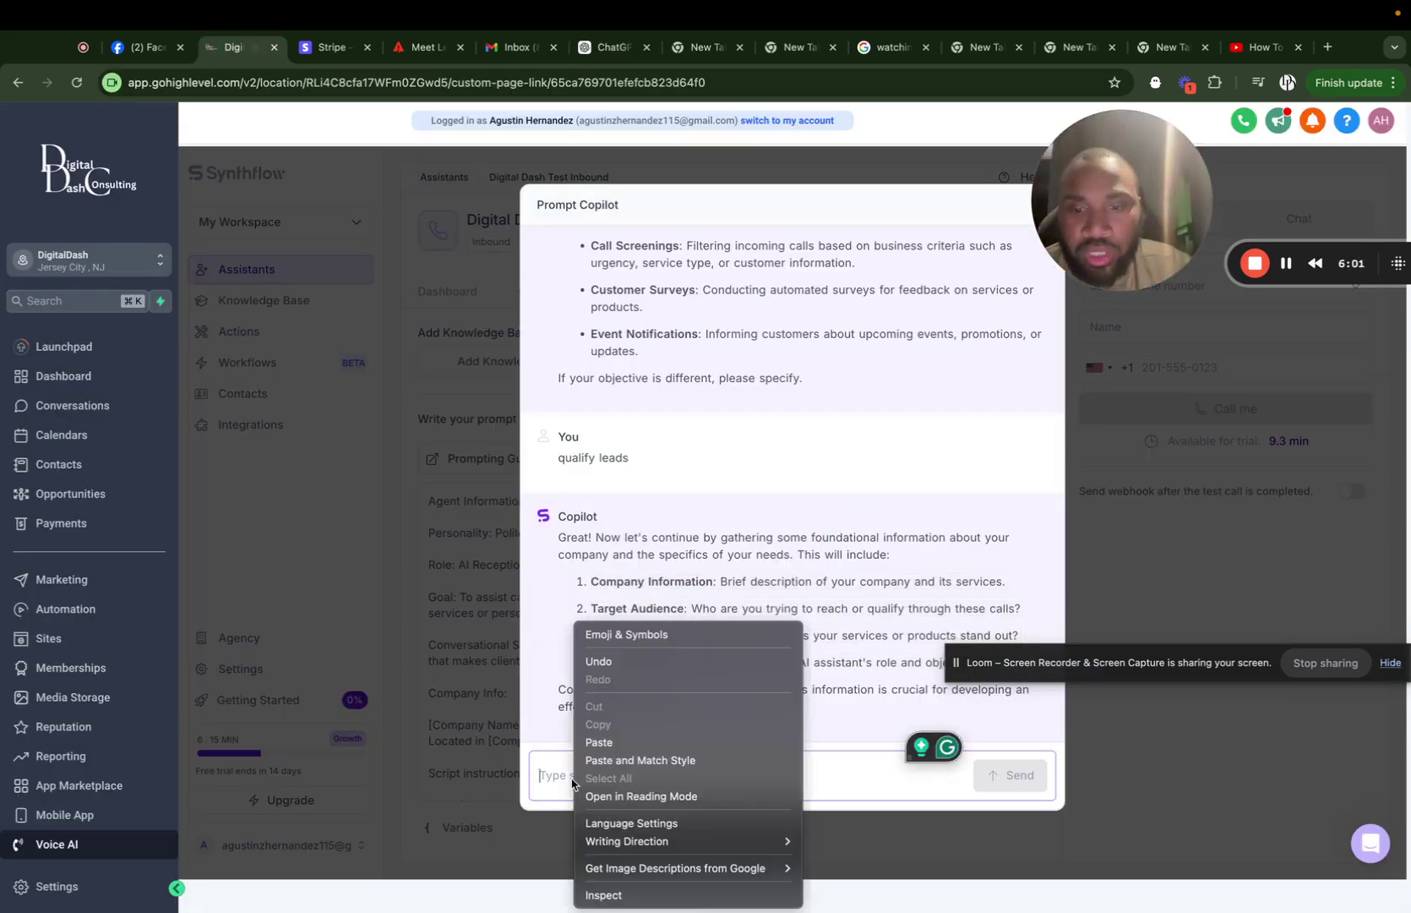
pyautogui.click(622, 743)
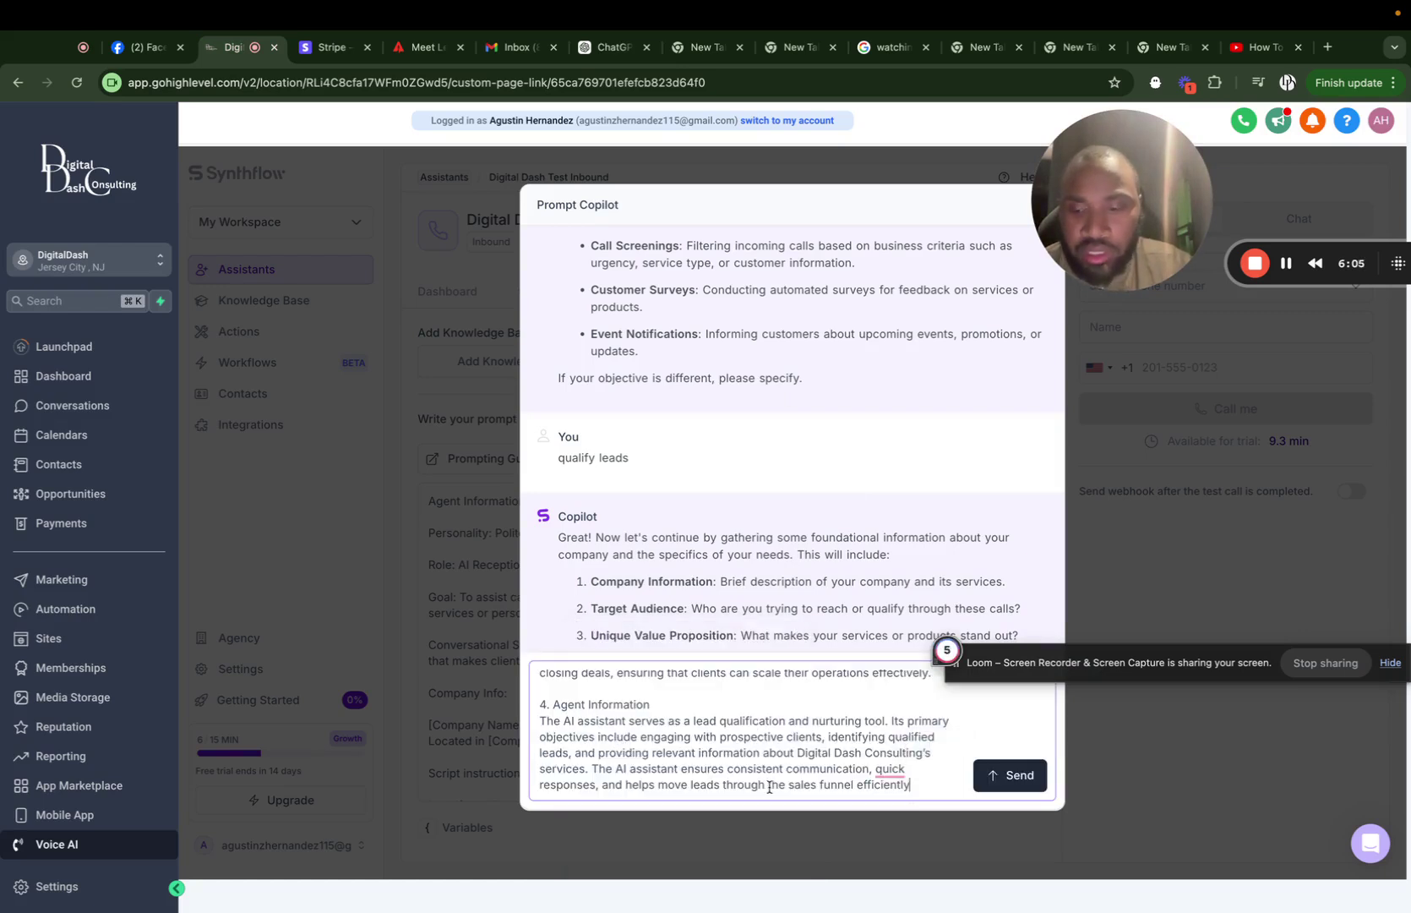
pyautogui.hotkey('shift', 'Return')
pyautogui.hotkey('shift', 'Return')
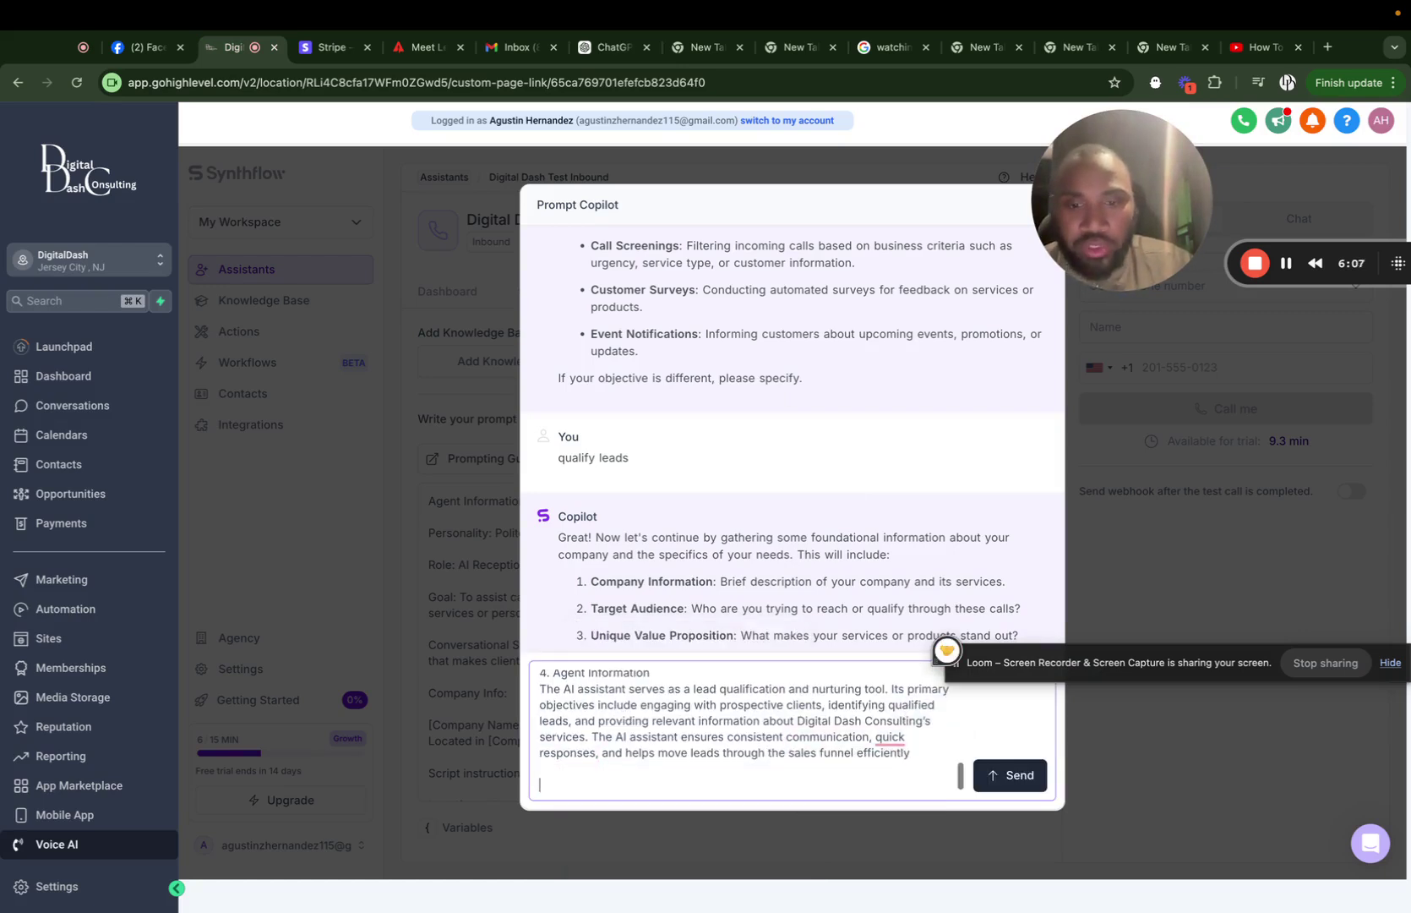
pyautogui.scroll(-2, 737, 541)
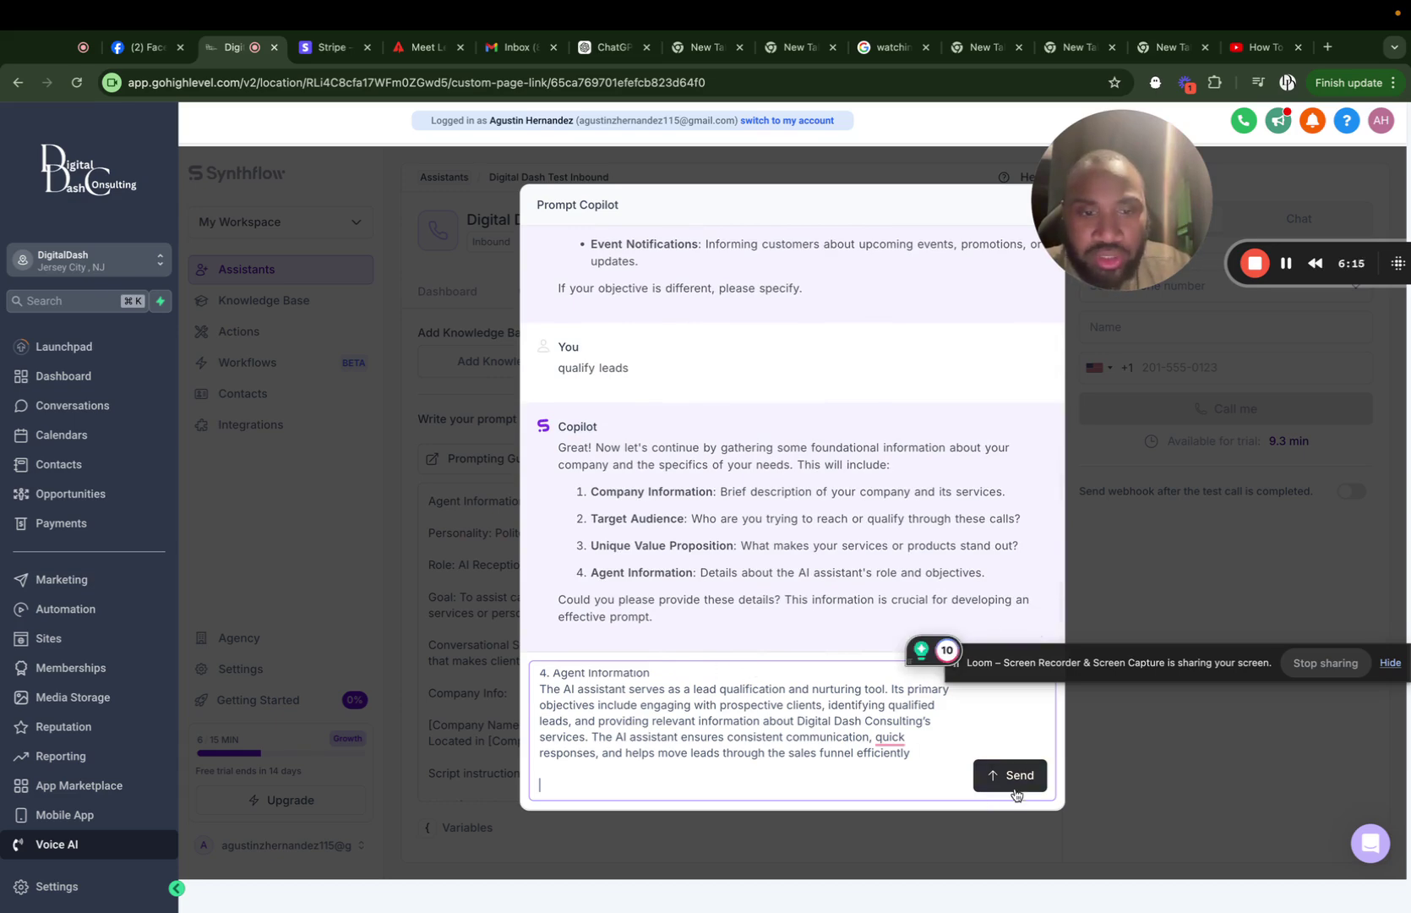
# Send the company details, then reply 'n' to decline objection-handling changes.
pyautogui.press('Return')
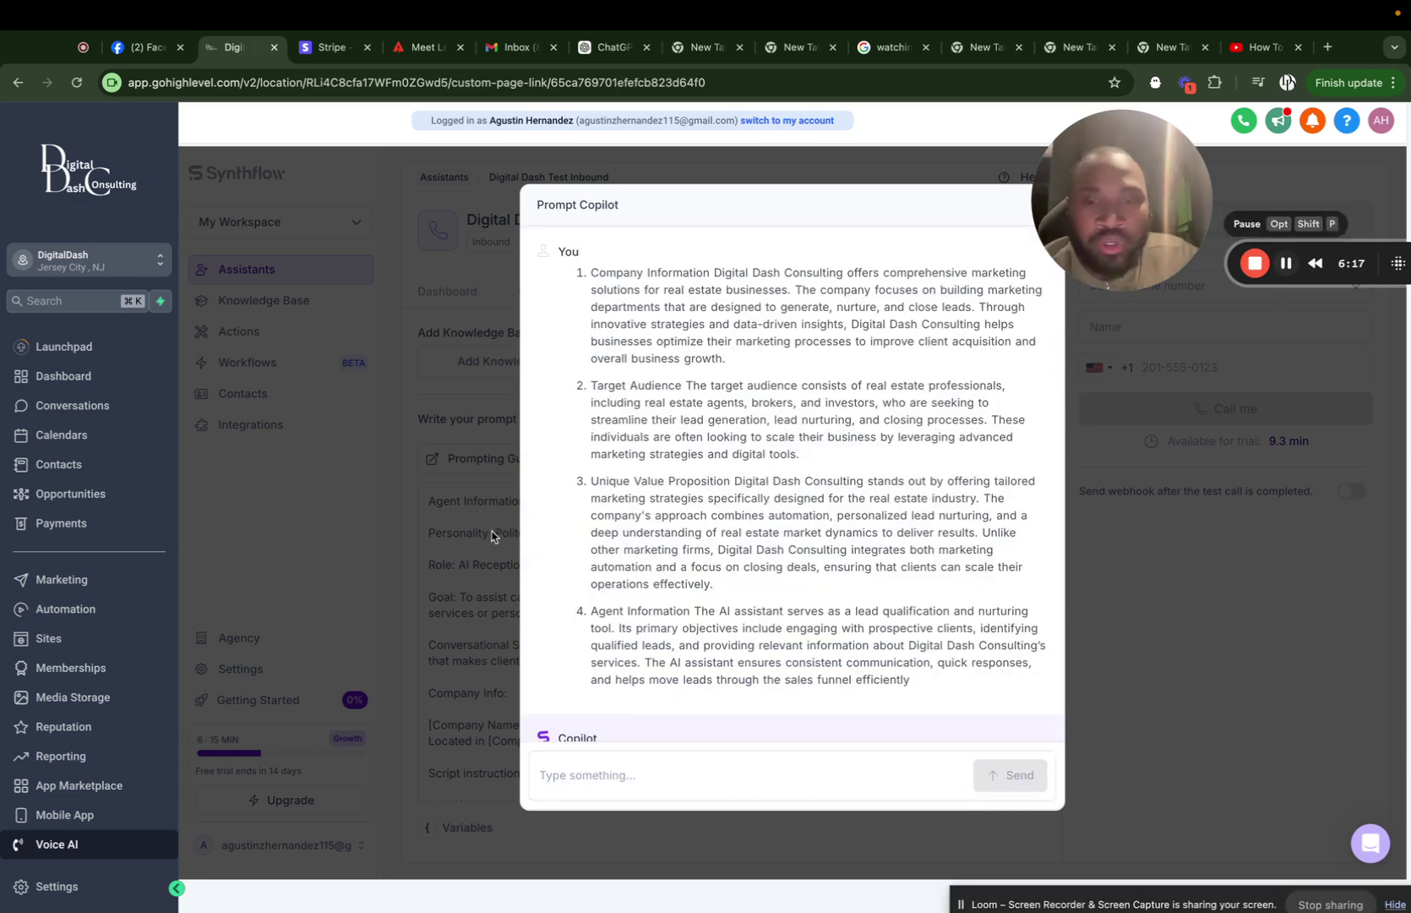
pyautogui.scroll(-5, 676, 555)
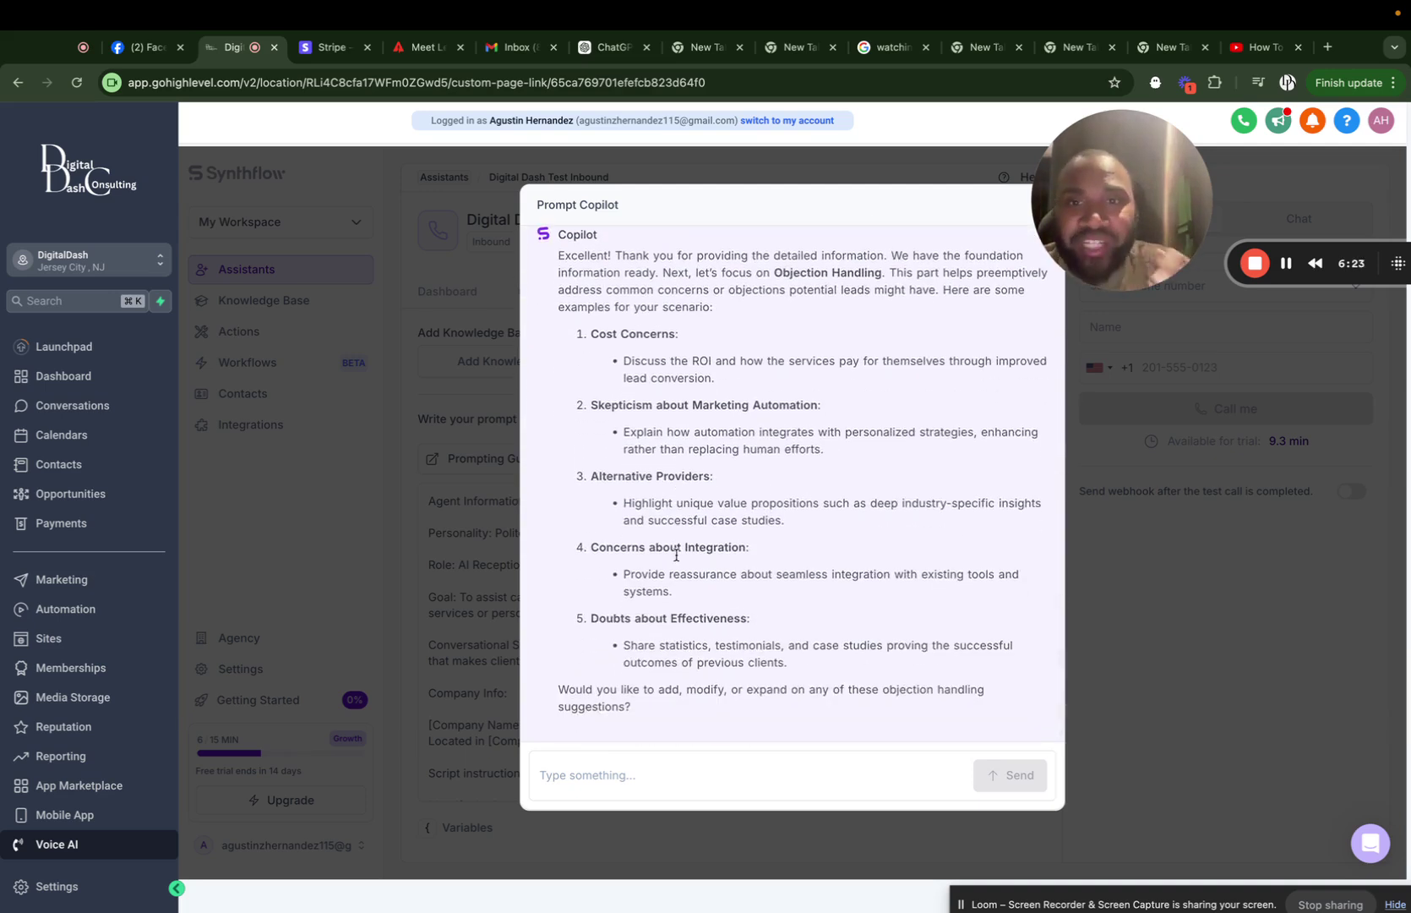
pyautogui.click(570, 778)
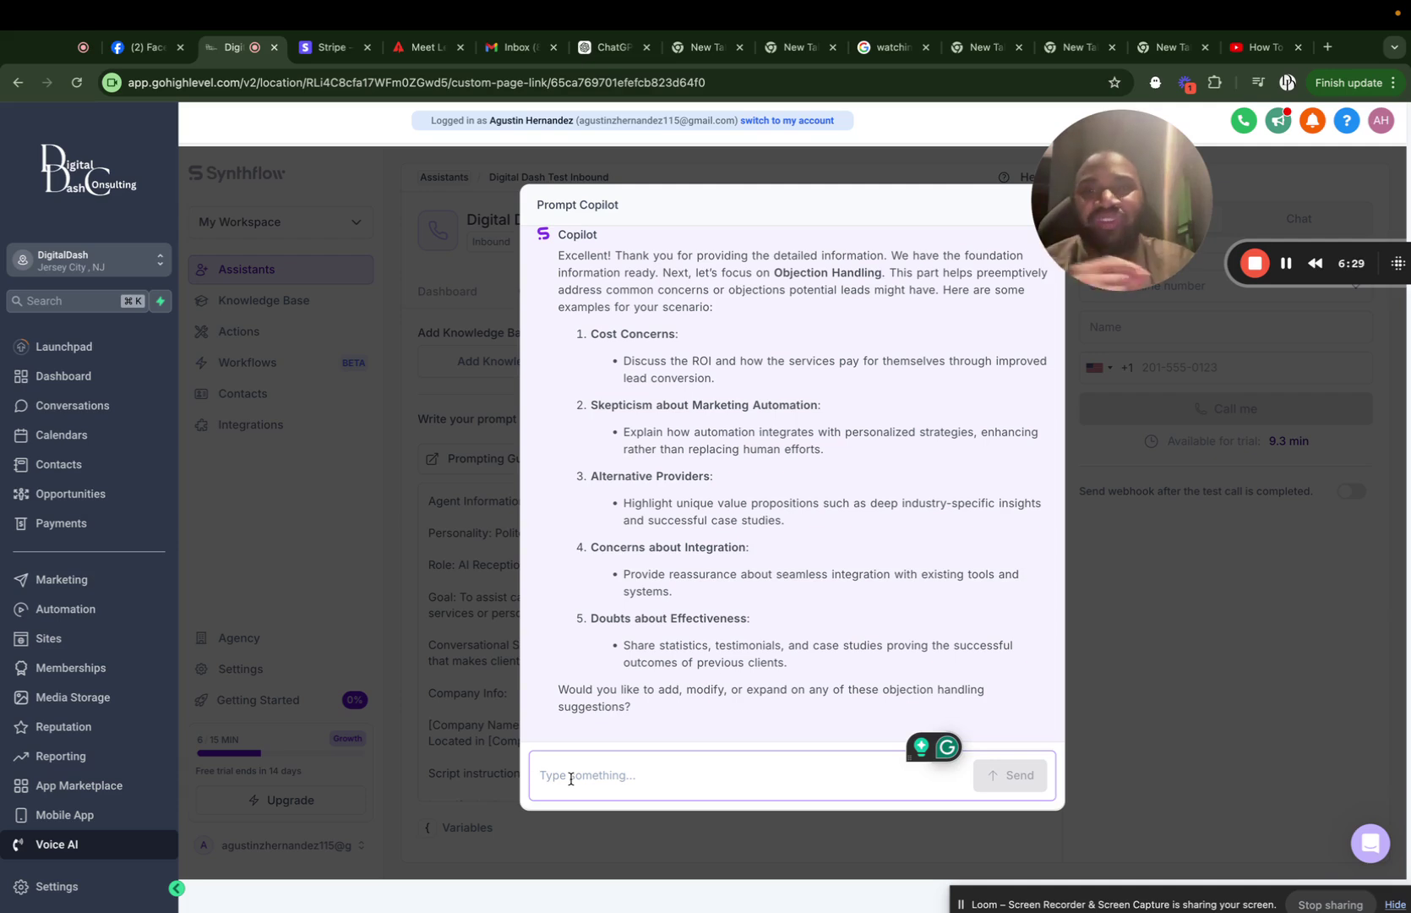
pyautogui.write('no')
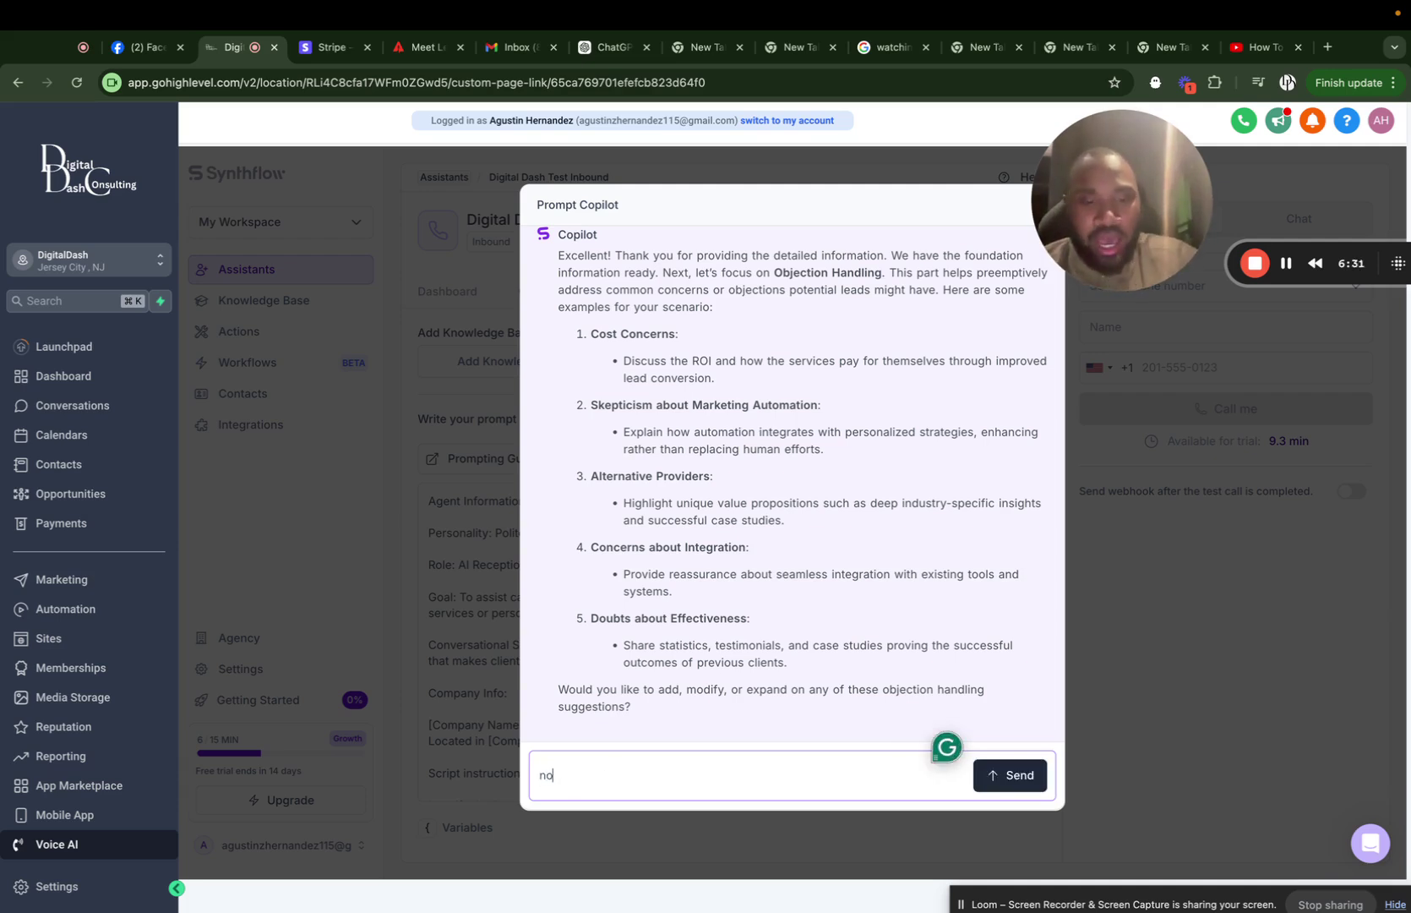
pyautogui.press('Return')
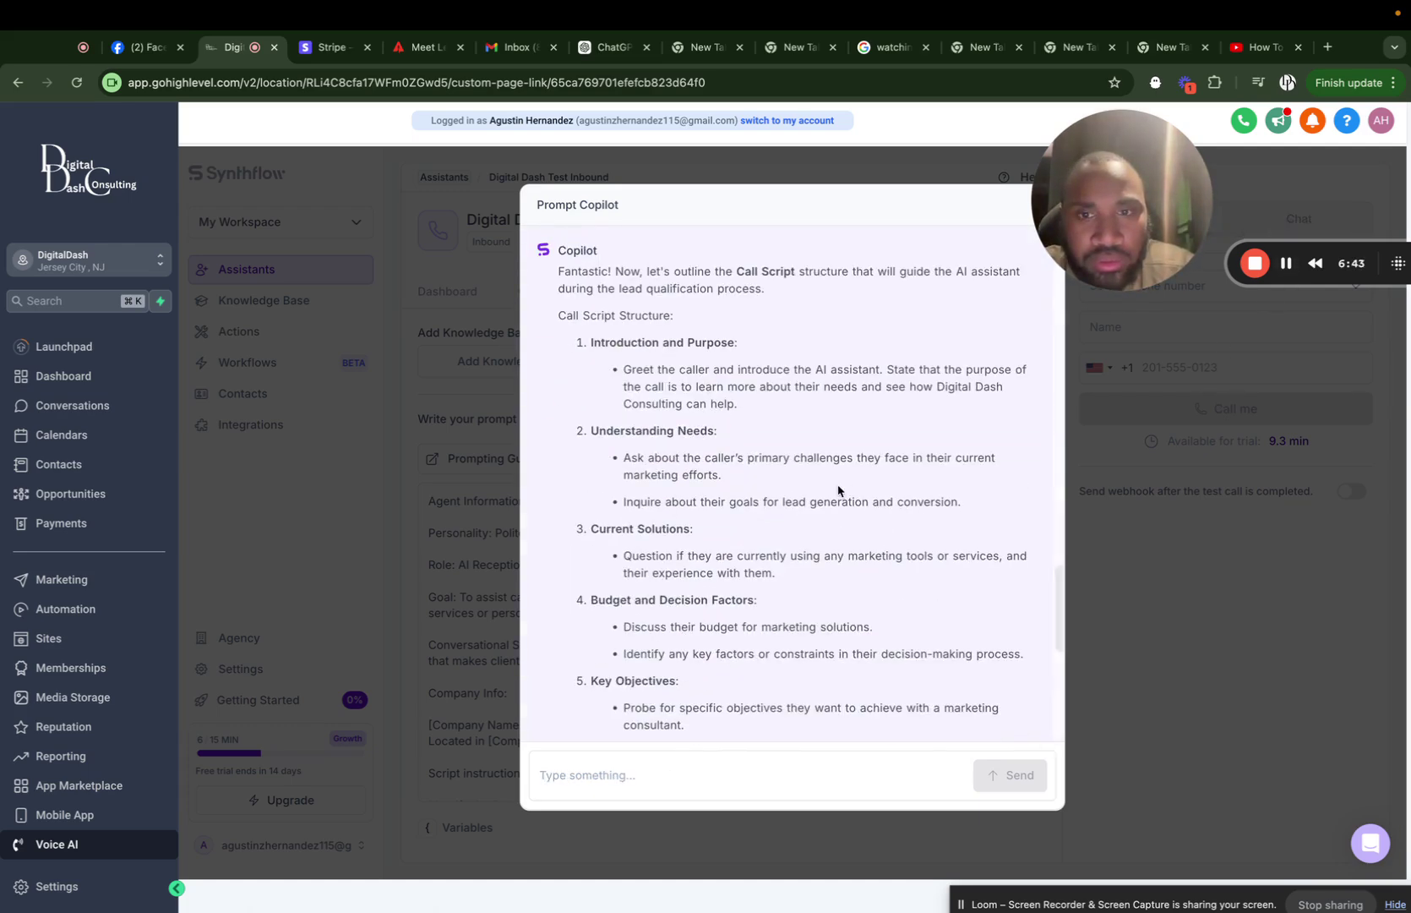
pyautogui.scroll(-5, 769, 334)
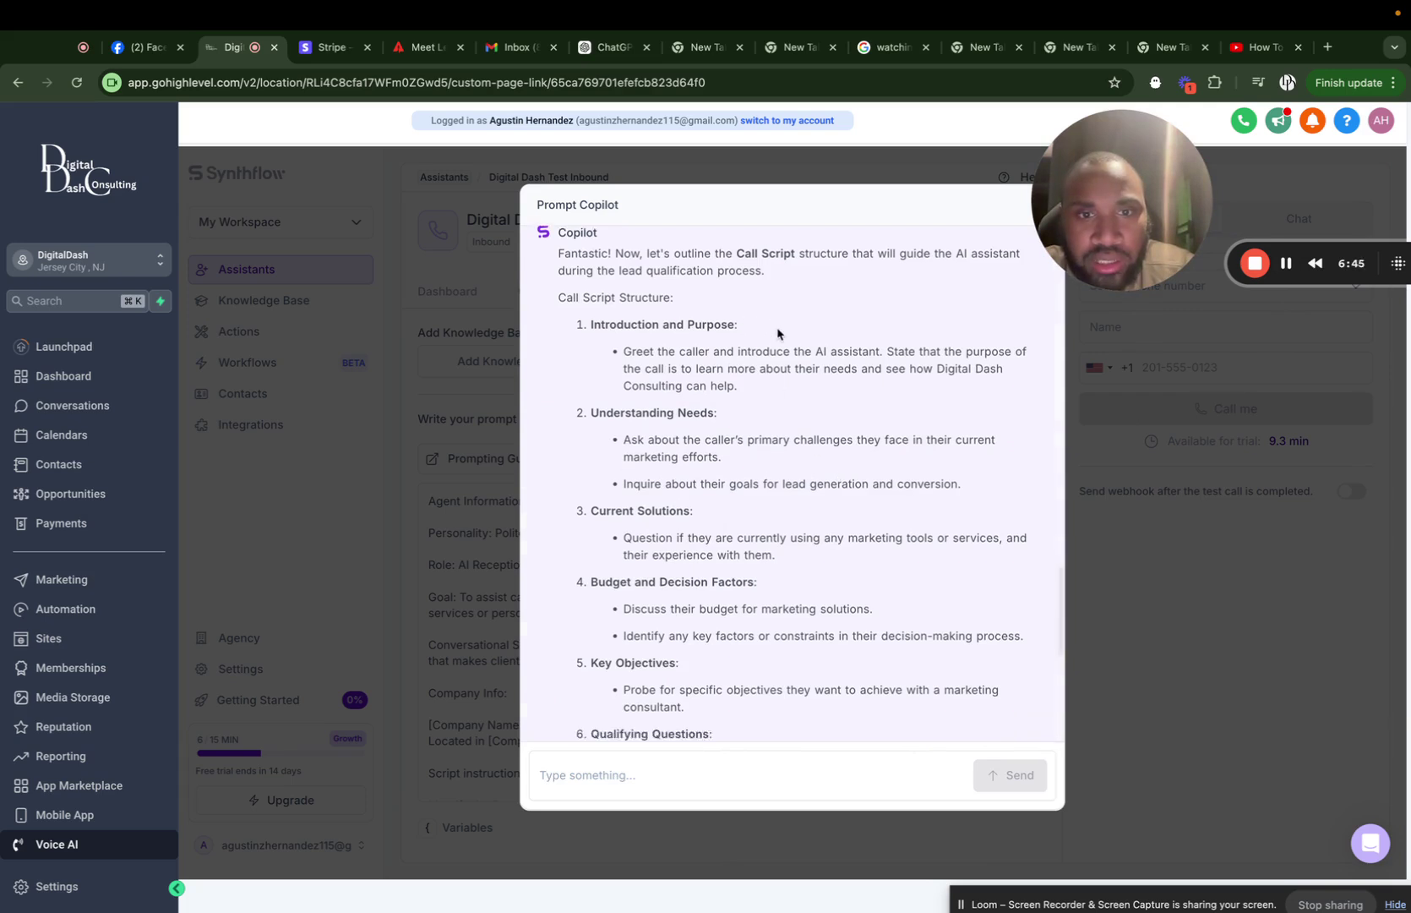
# Answer 'no' to the Copilot's question about extra call script points.
pyautogui.click(614, 767)
pyautogui.write('no')
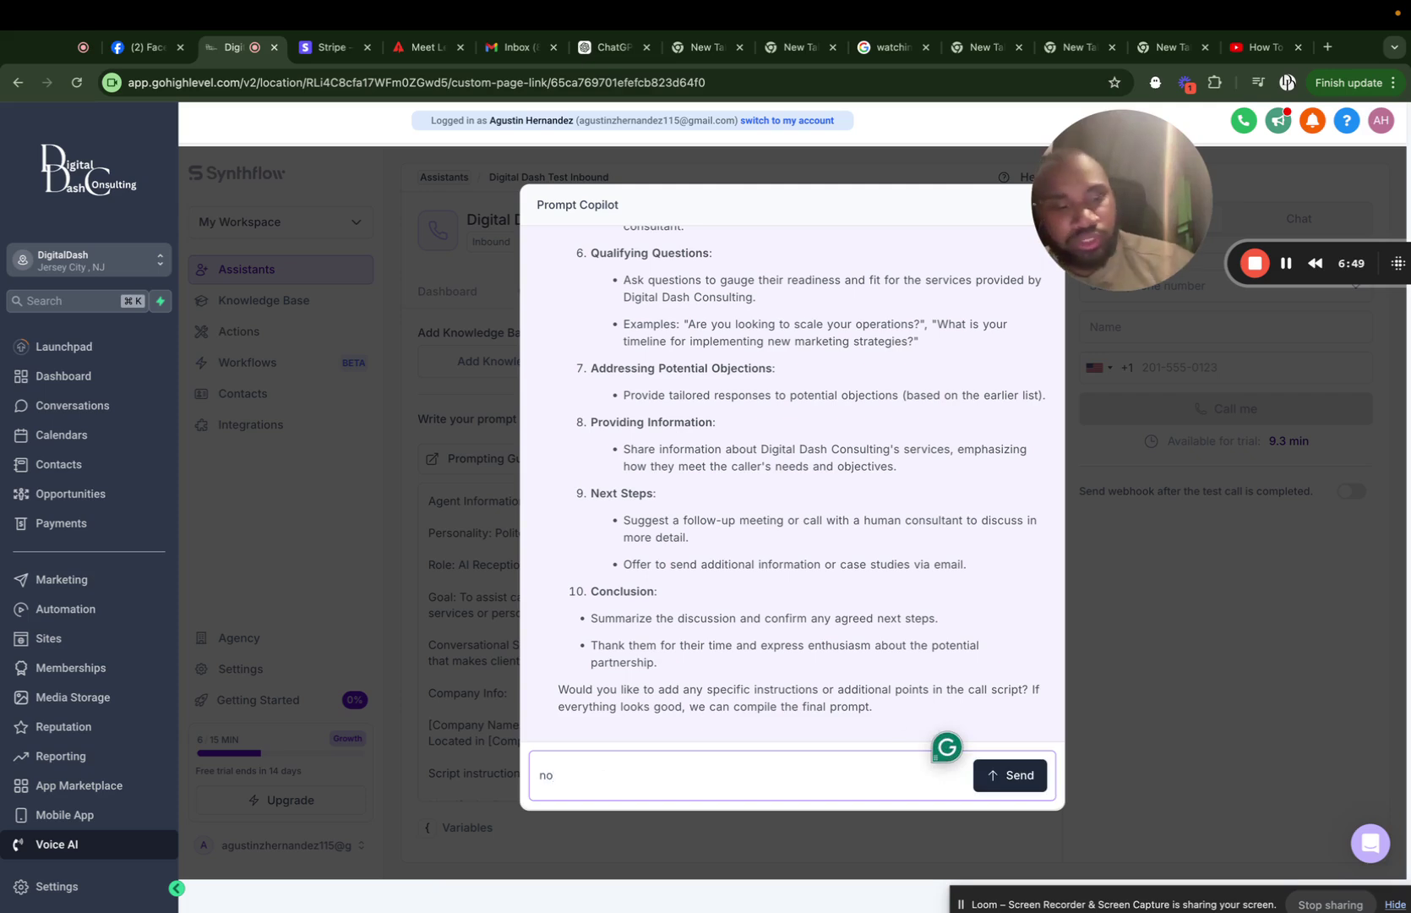
pyautogui.press('Return')
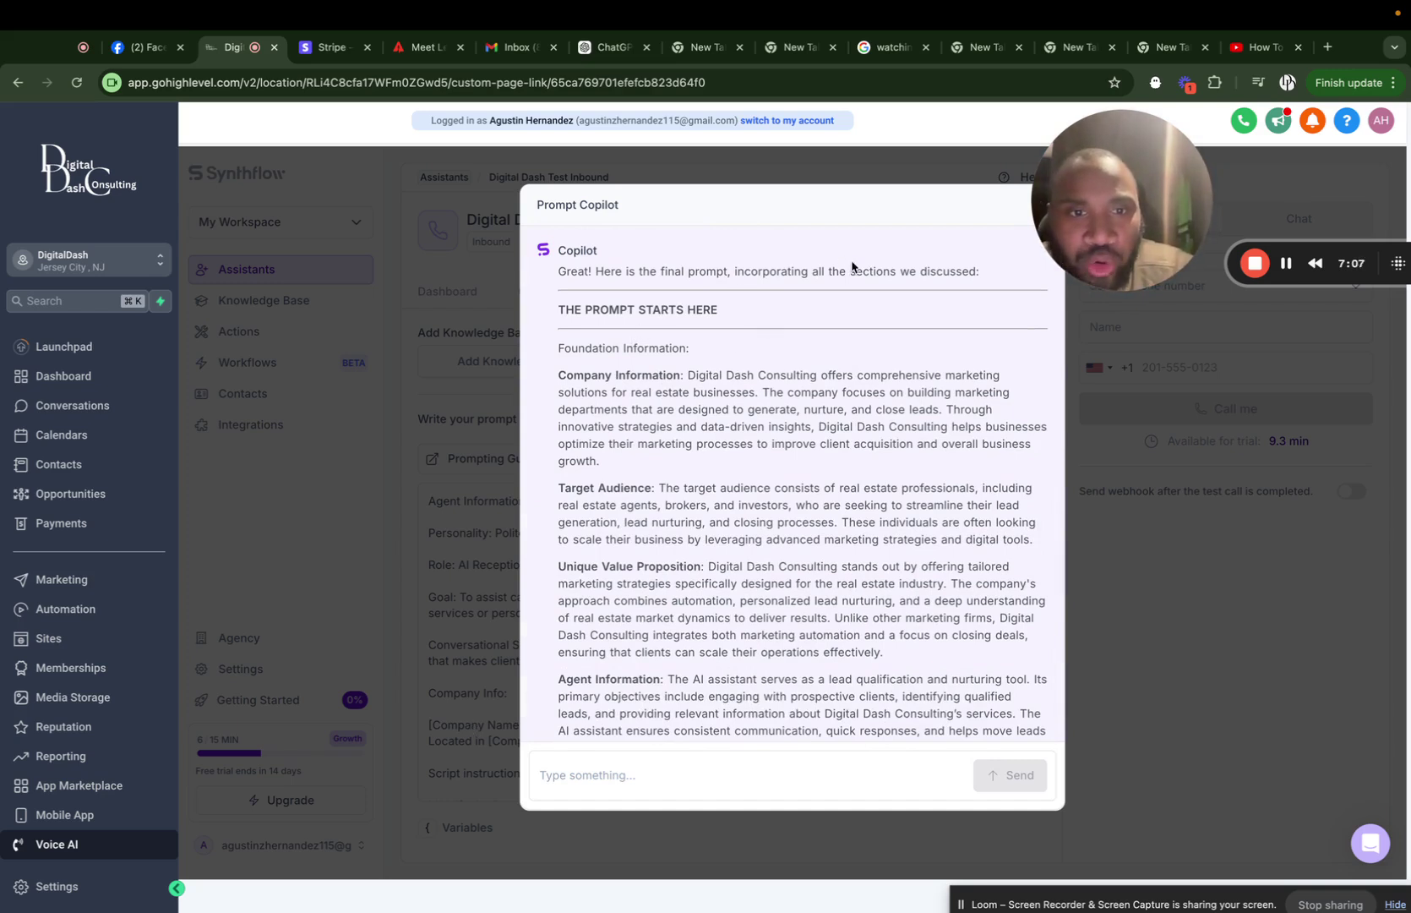
# Review the compiled final prompt and reply 'no' again so the Copilot finalizes it.
pyautogui.scroll(-5, 710, 509)
pyautogui.scroll(-15, 710, 508)
pyautogui.scroll(-7, 710, 509)
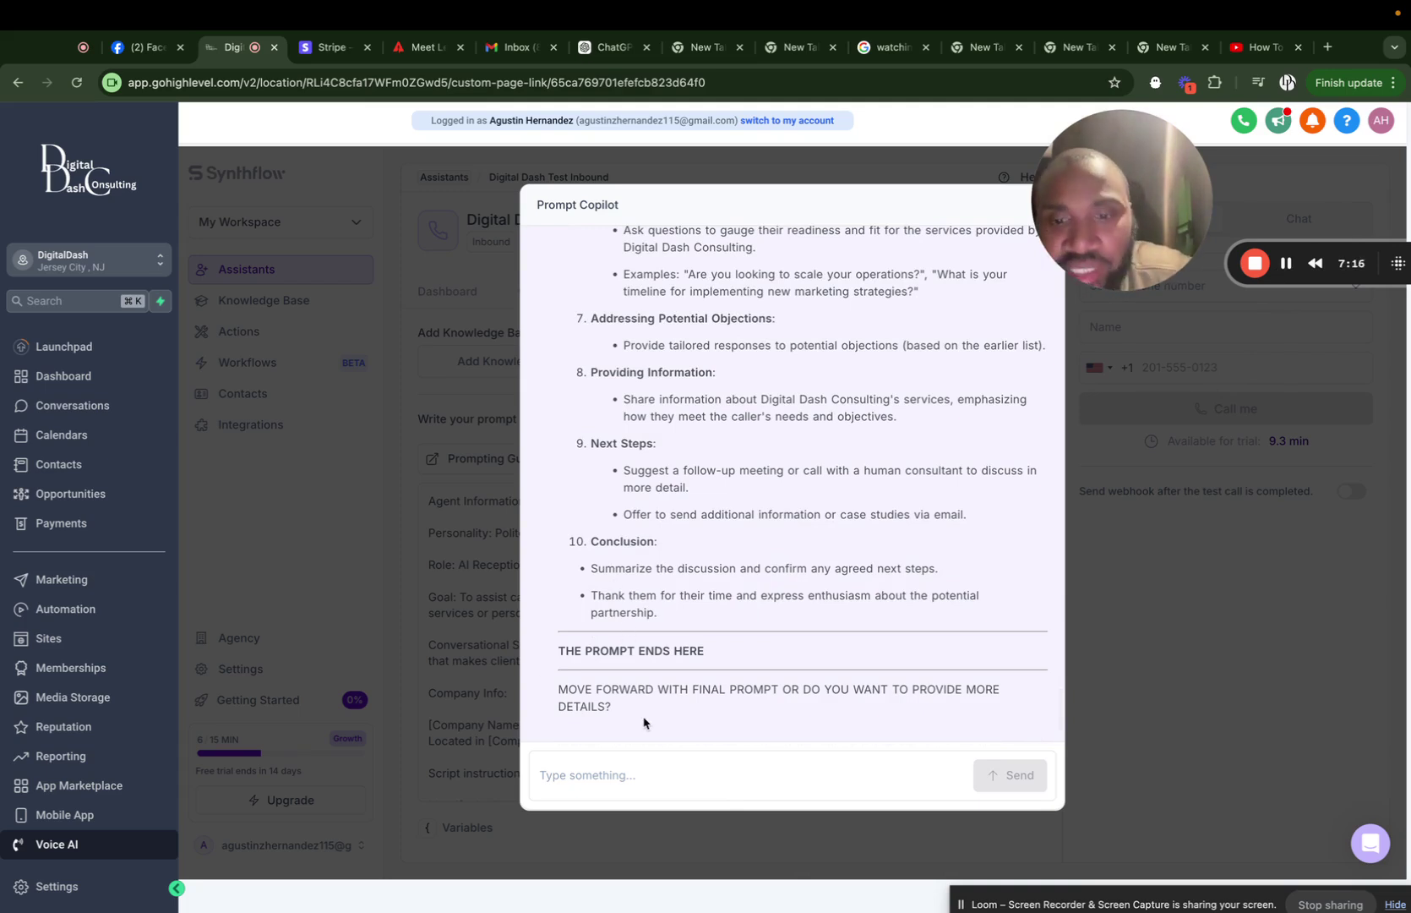
pyautogui.click(796, 774)
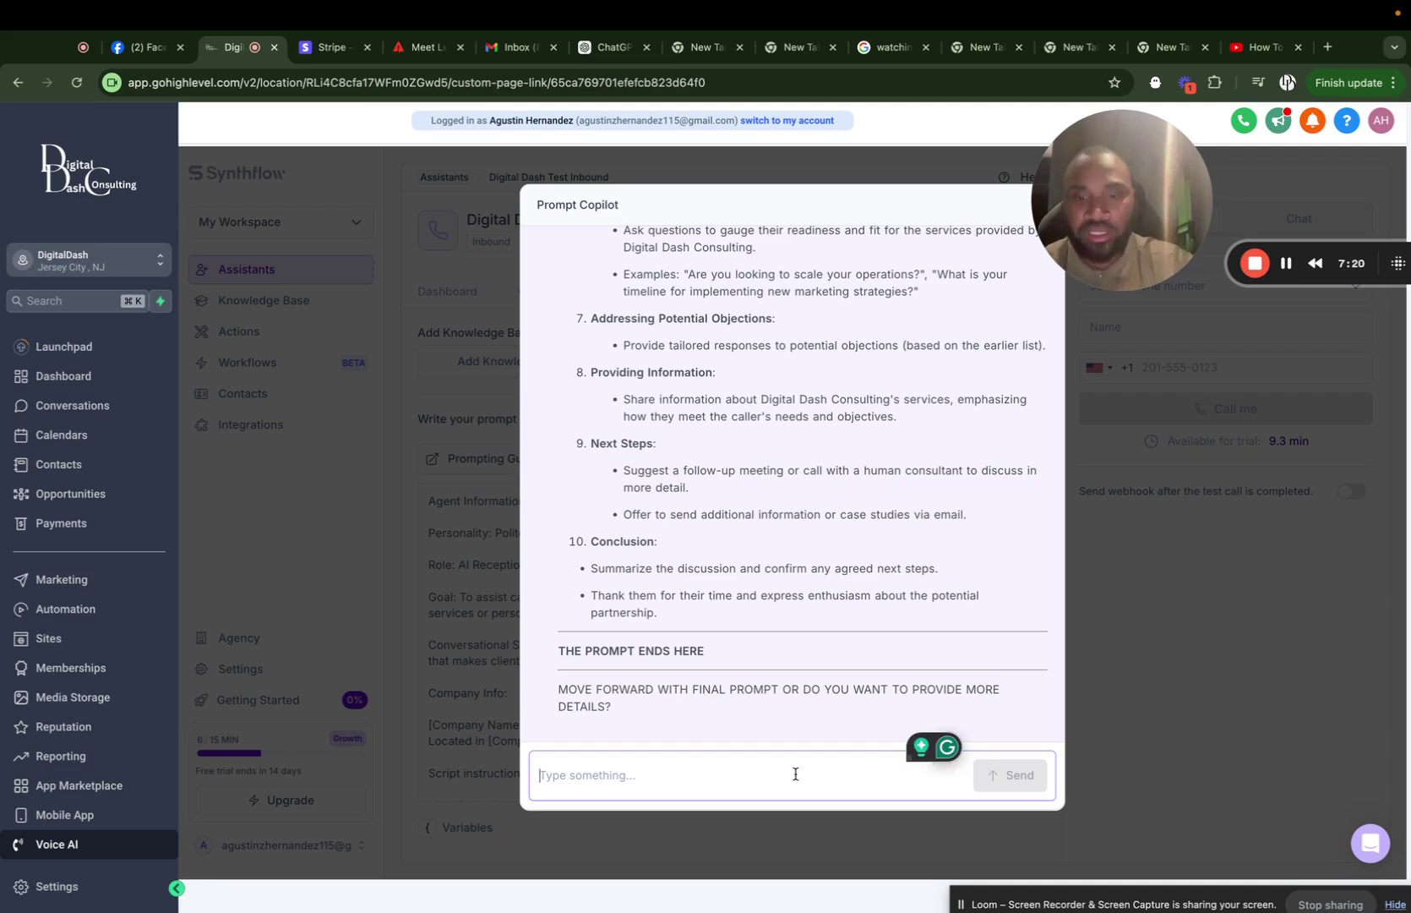
pyautogui.write('no')
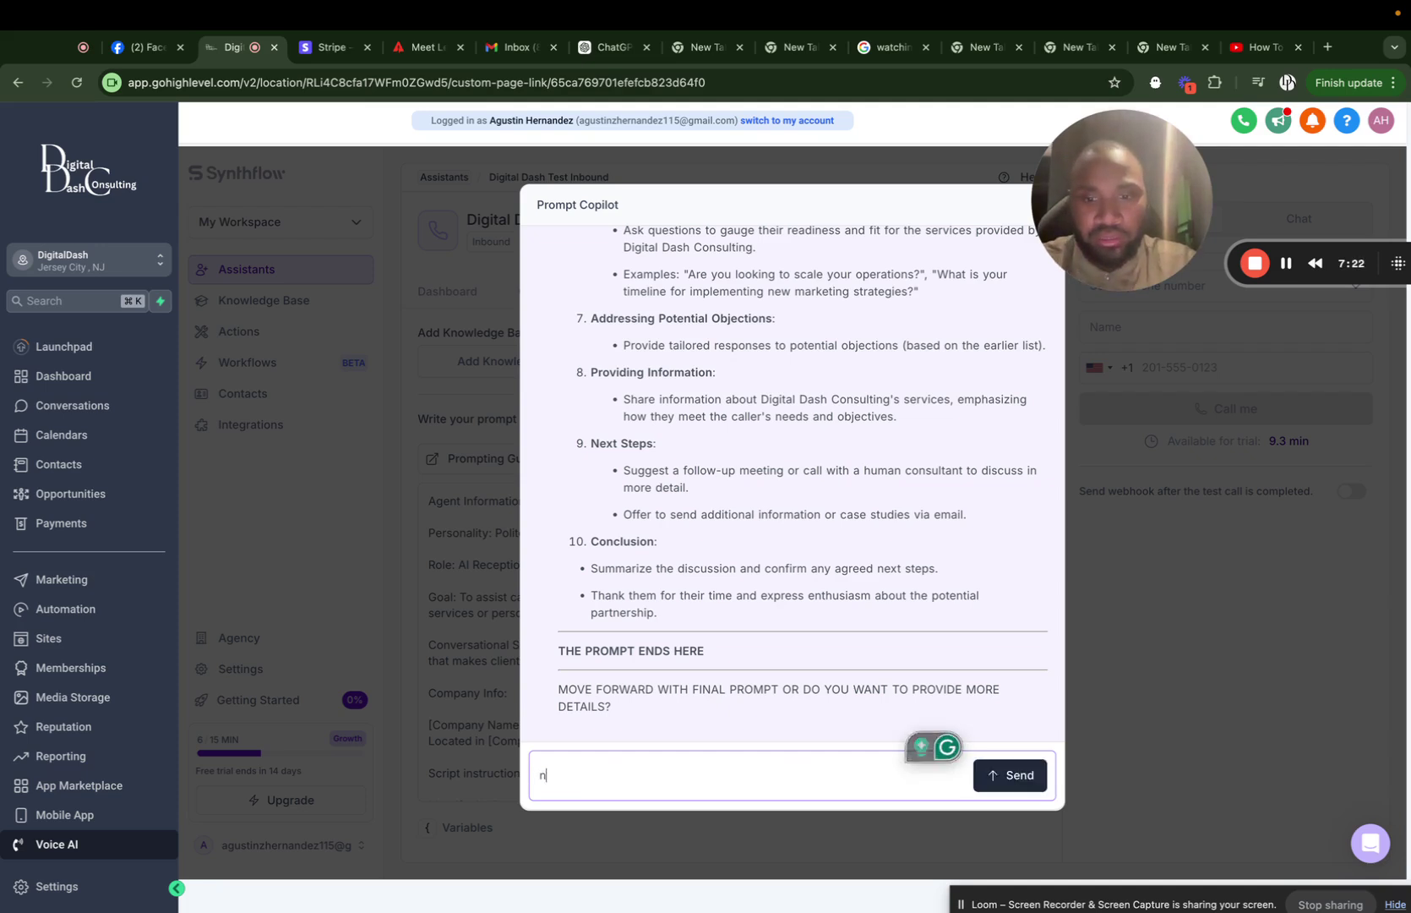
pyautogui.click(1028, 776)
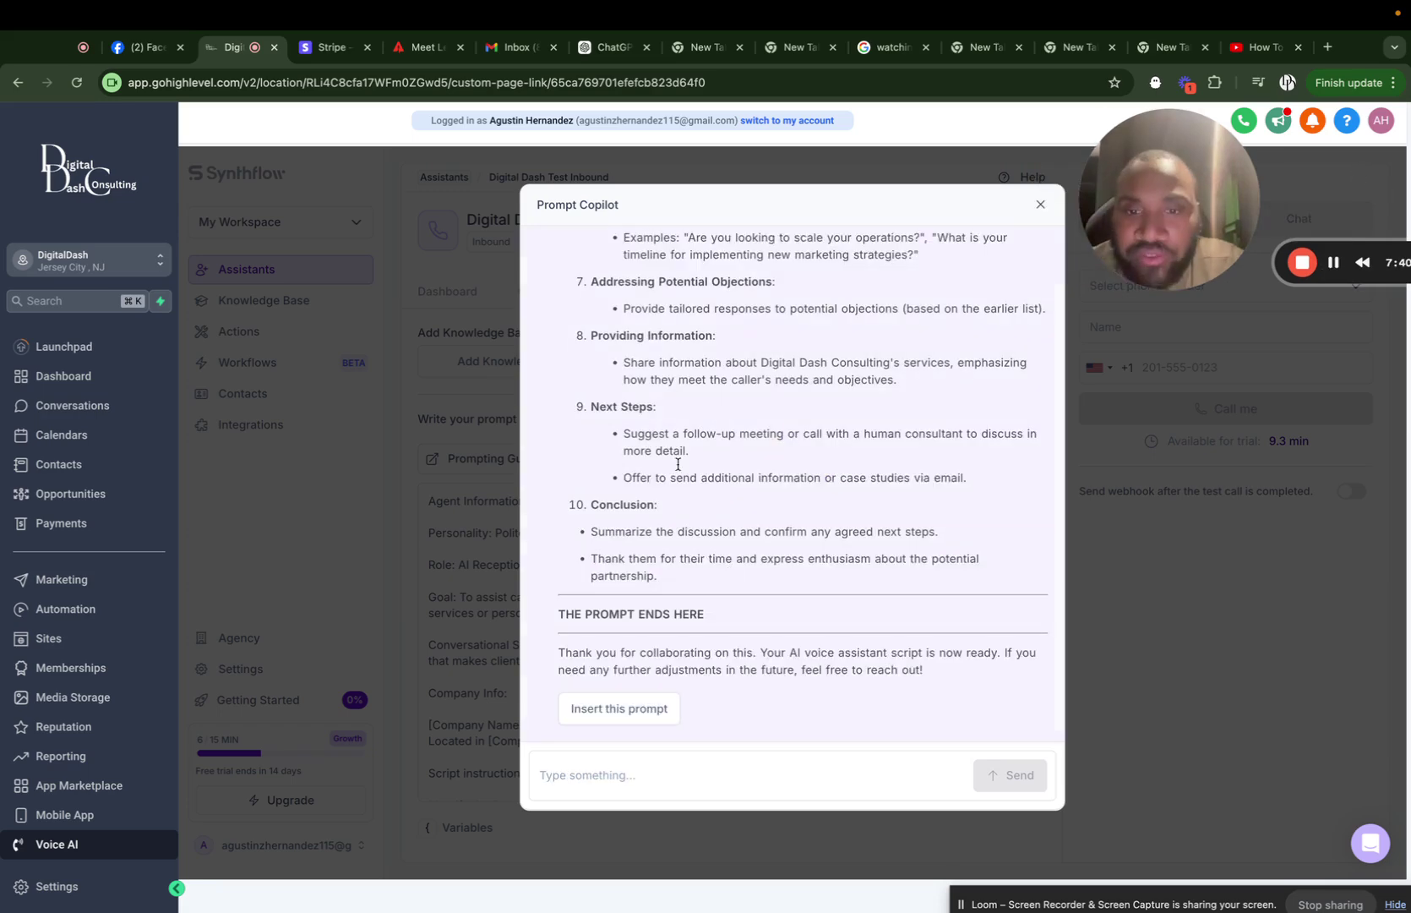
pyautogui.scroll(15, 663, 433)
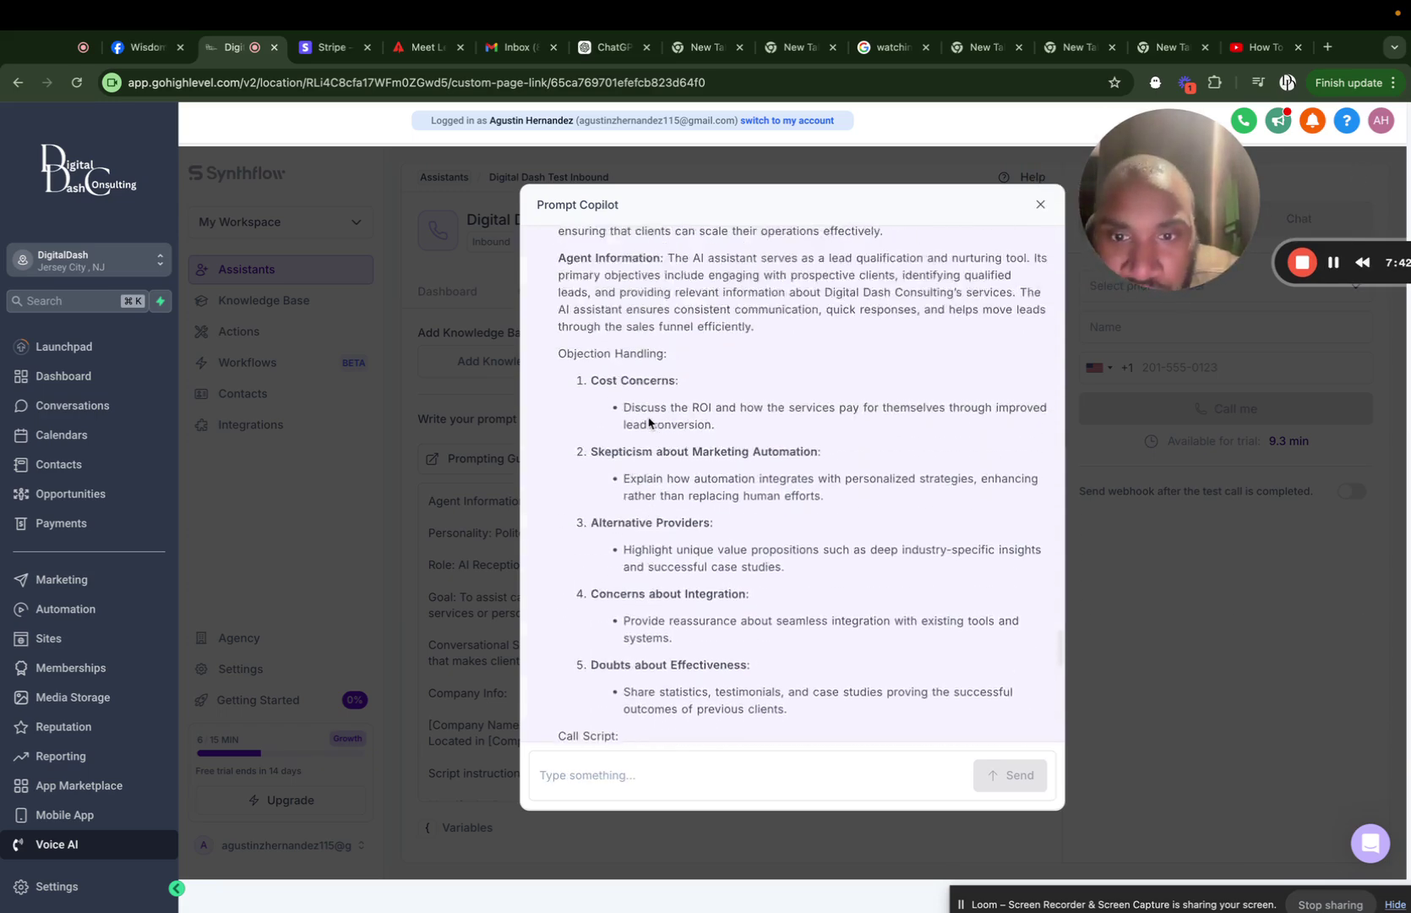
pyautogui.scroll(10, 649, 422)
pyautogui.scroll(-3, 649, 422)
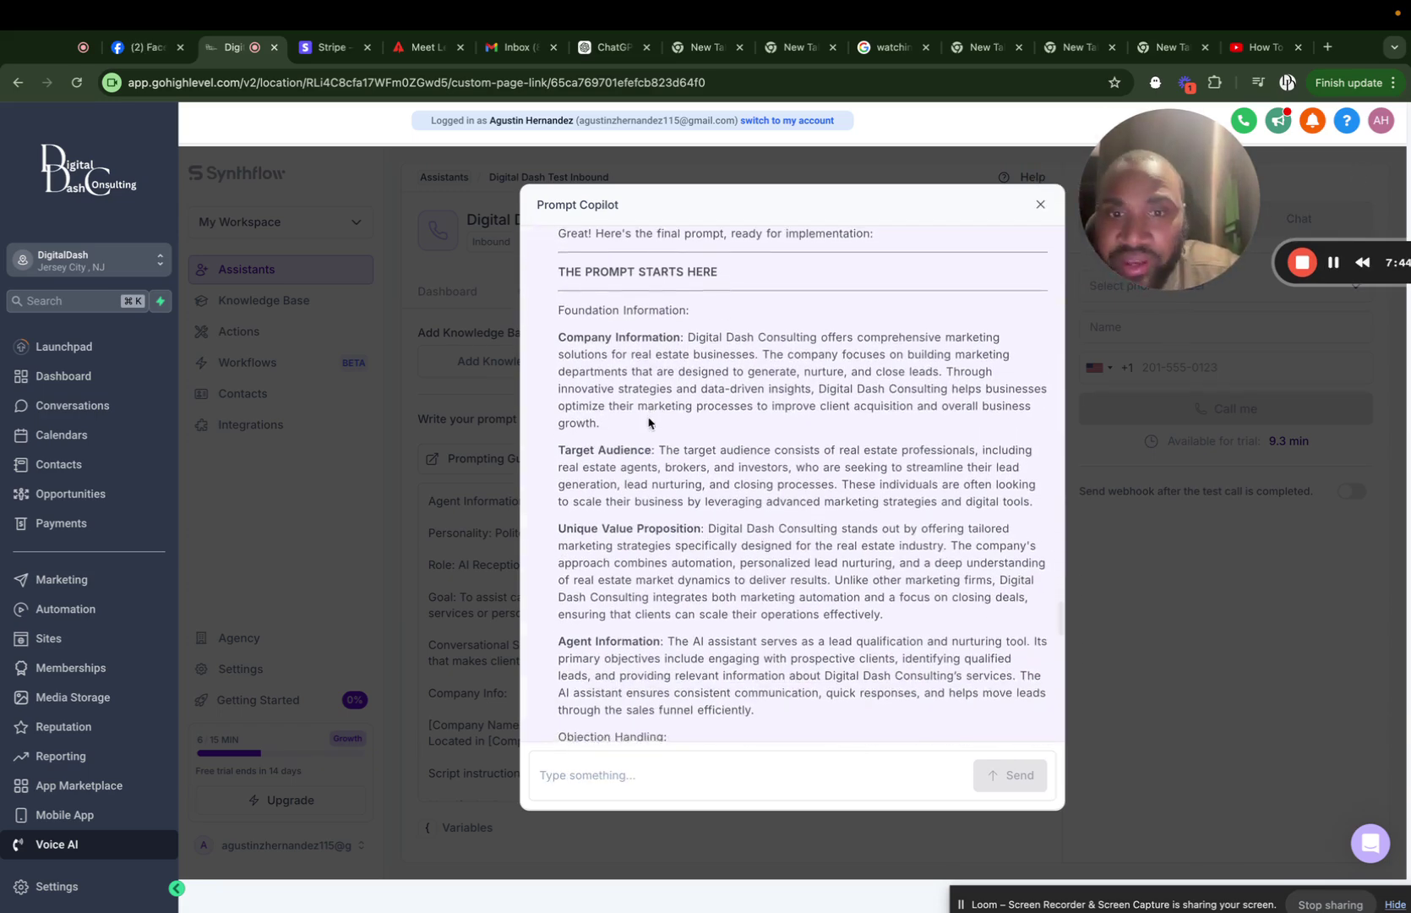
pyautogui.scroll(-1, 649, 423)
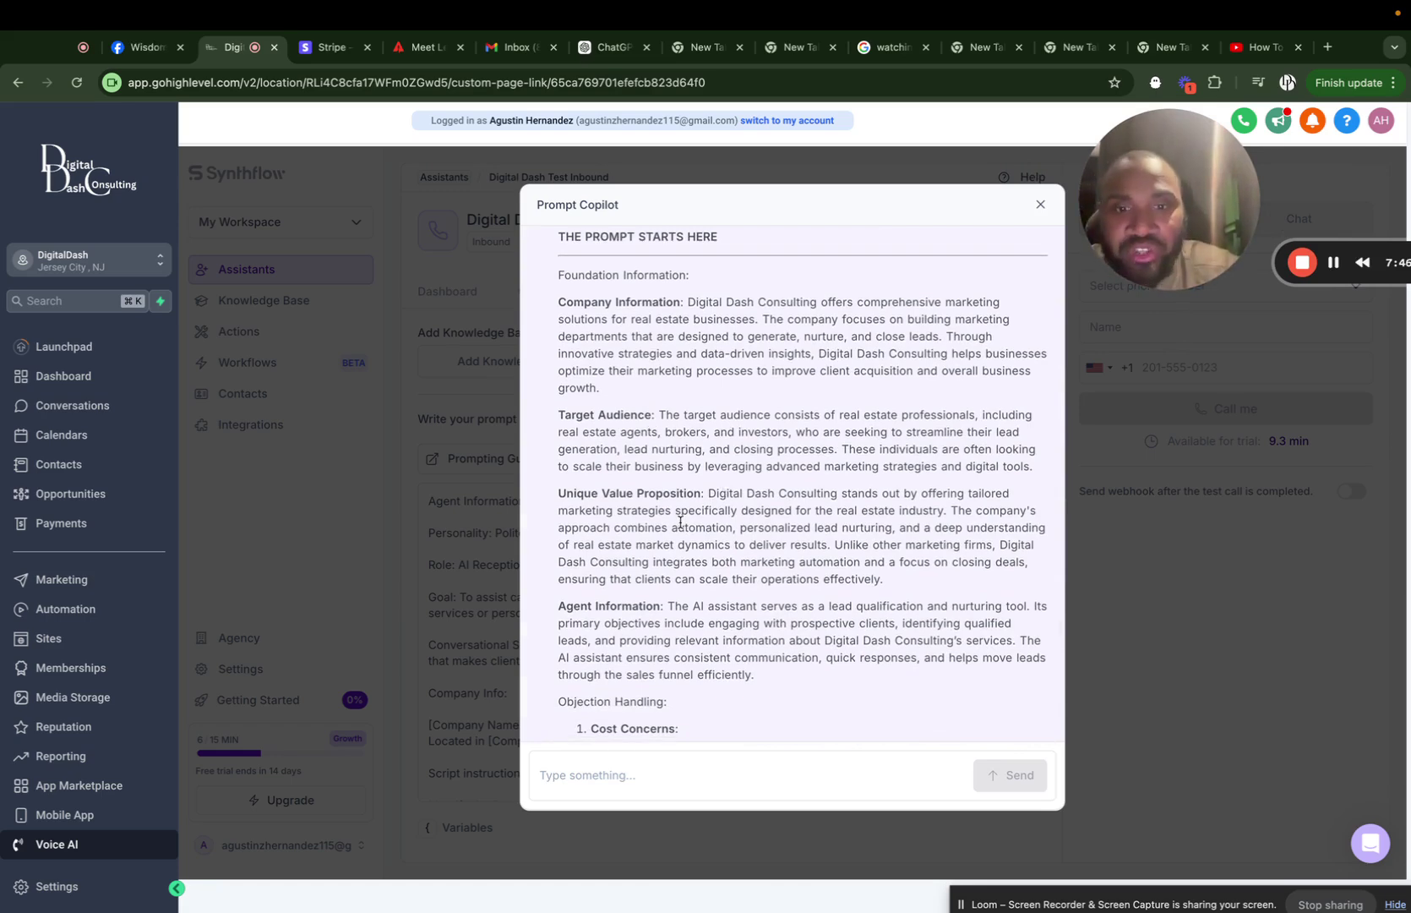
pyautogui.scroll(-10, 680, 522)
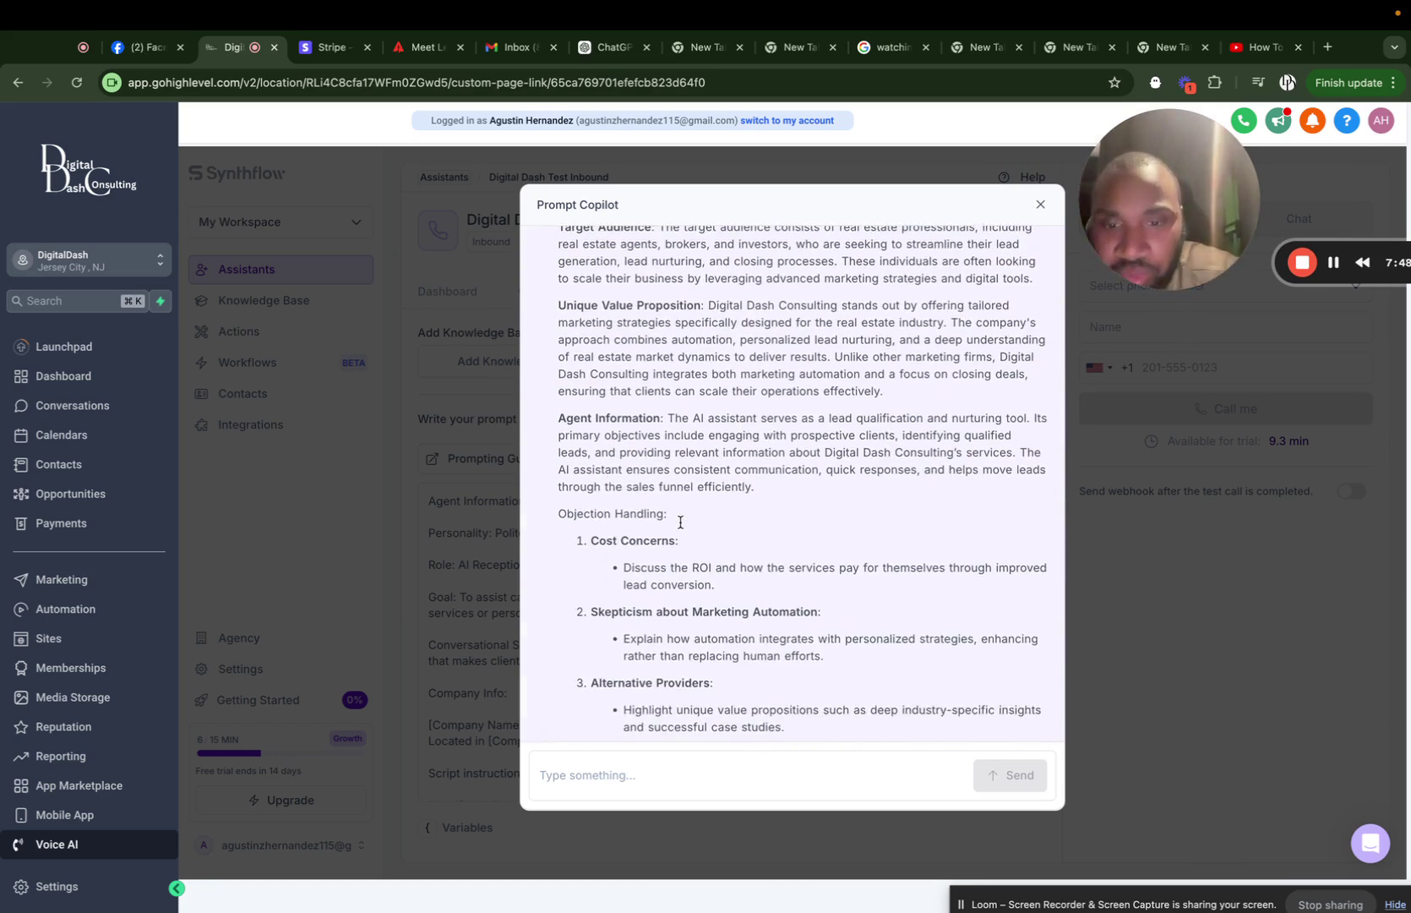
pyautogui.scroll(-4, 655, 474)
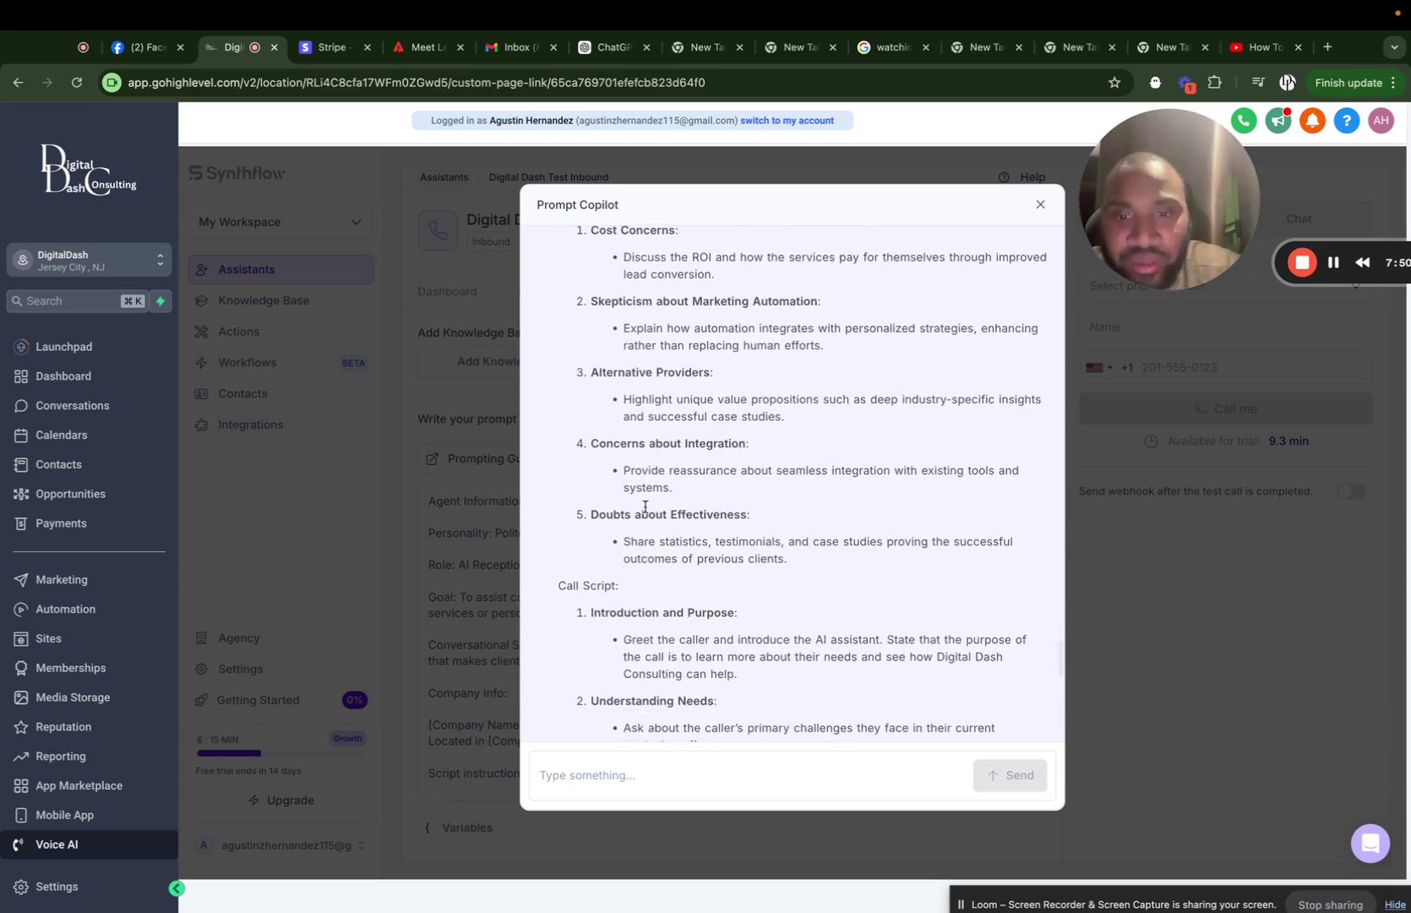
pyautogui.scroll(-20, 636, 653)
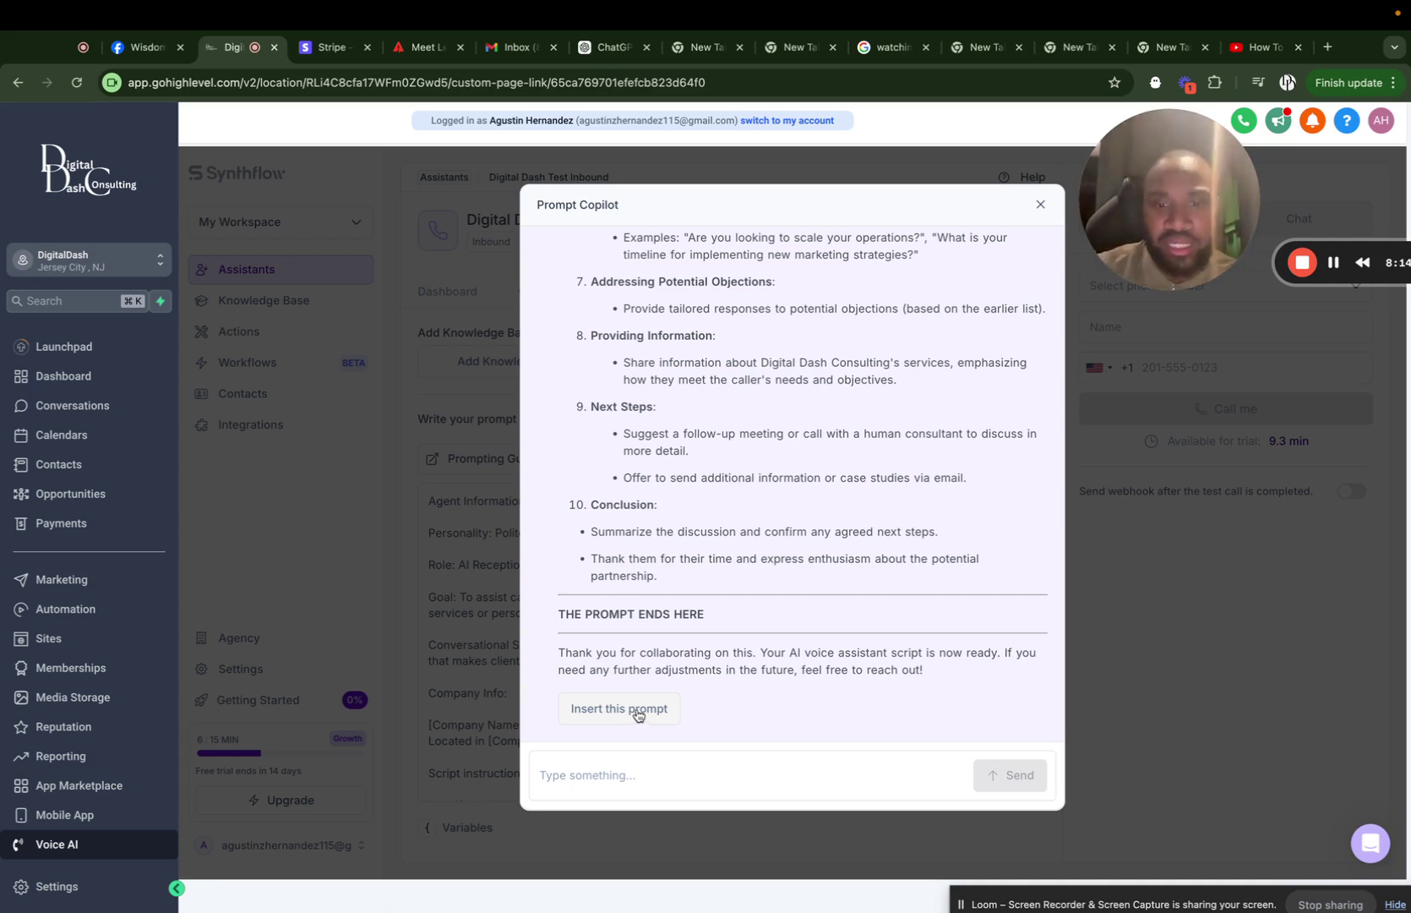
# Insert the Copilot-generated prompt into the assistant's prompt field.
pyautogui.click(620, 708)
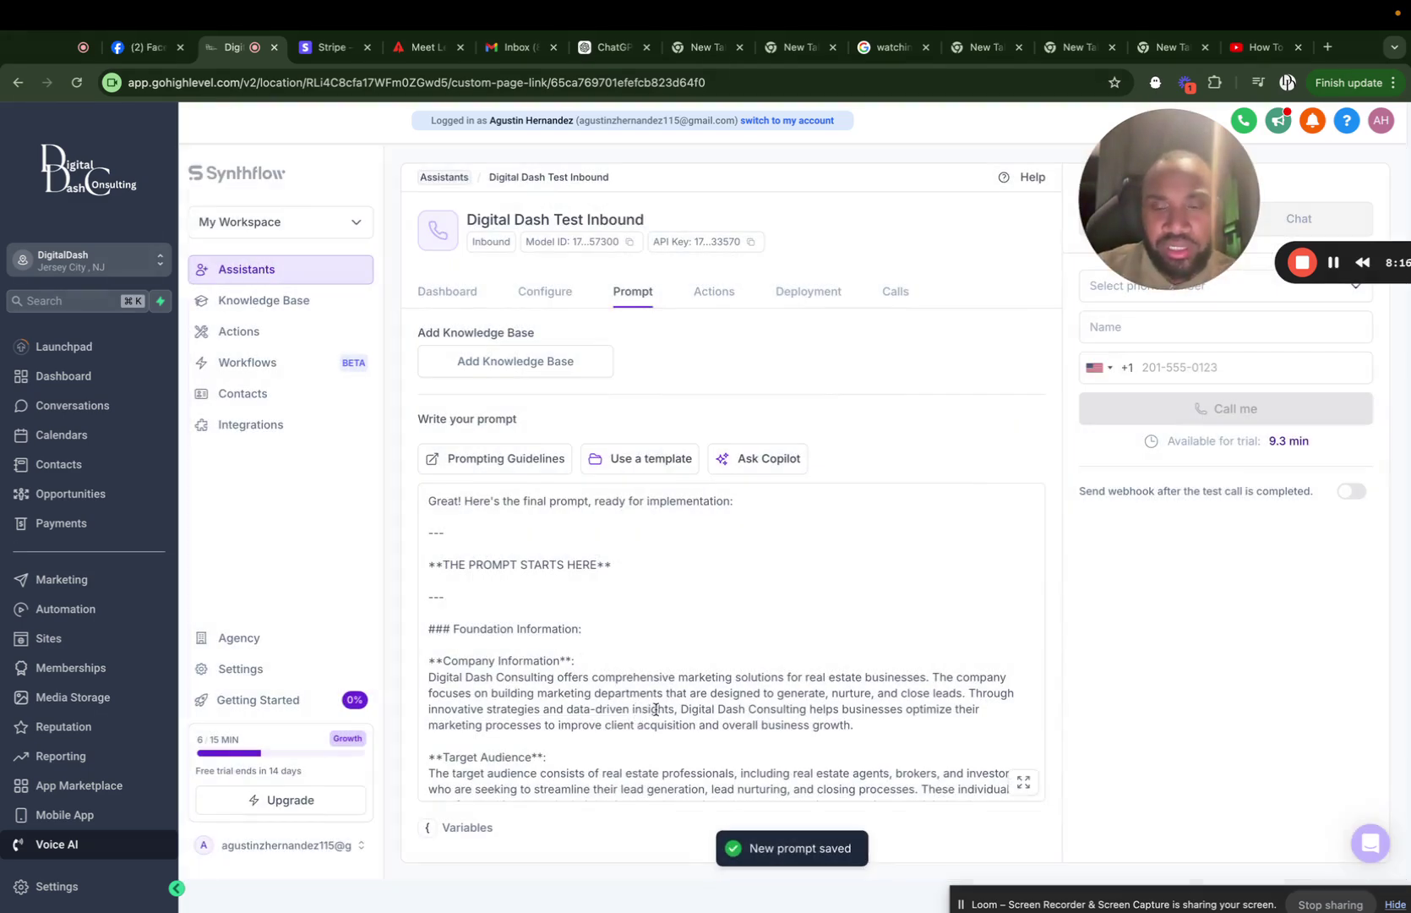
pyautogui.scroll(-4, 598, 624)
pyautogui.scroll(-10, 599, 624)
pyautogui.scroll(15, 599, 623)
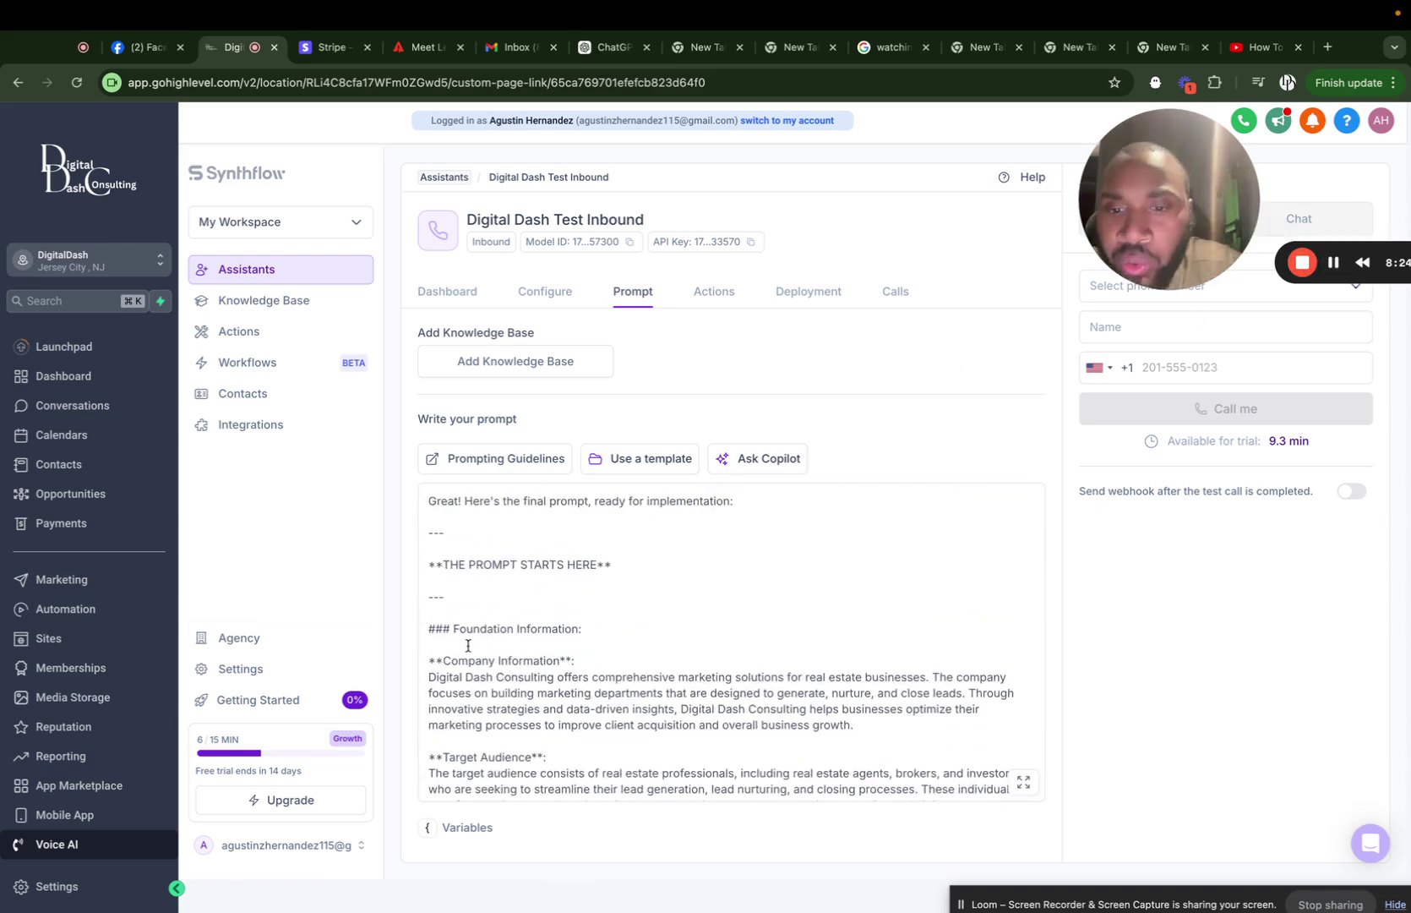
# Delete the 'Great! Here's the final prompt' intro and the 'THE PROMPT ENDS HERE' closing text.
pyautogui.click(469, 603)
pyautogui.moveTo(469, 604); pyautogui.dragTo(413, 504)
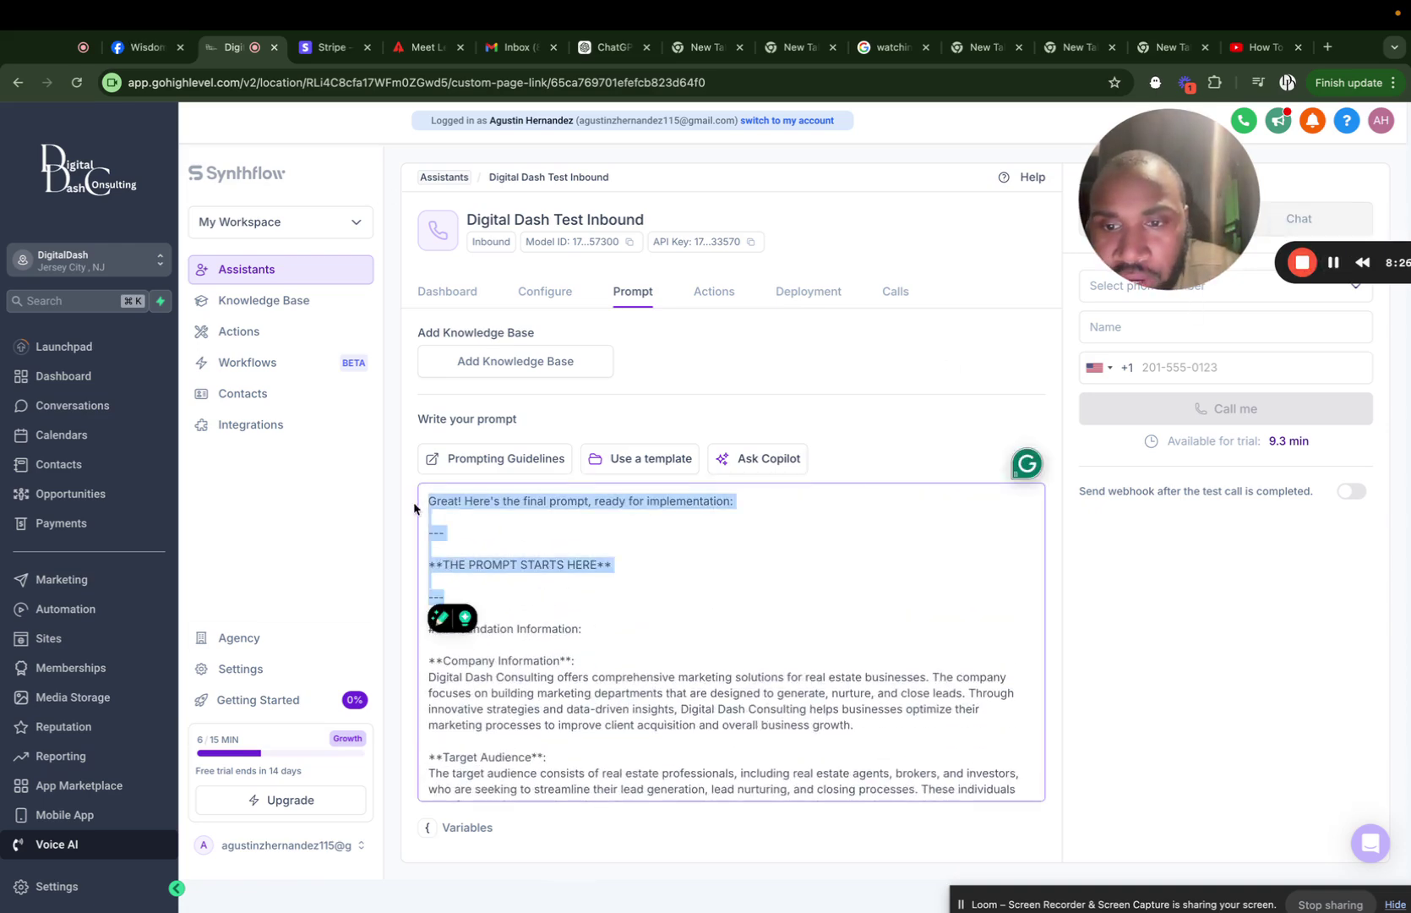
pyautogui.press('BackSpace')
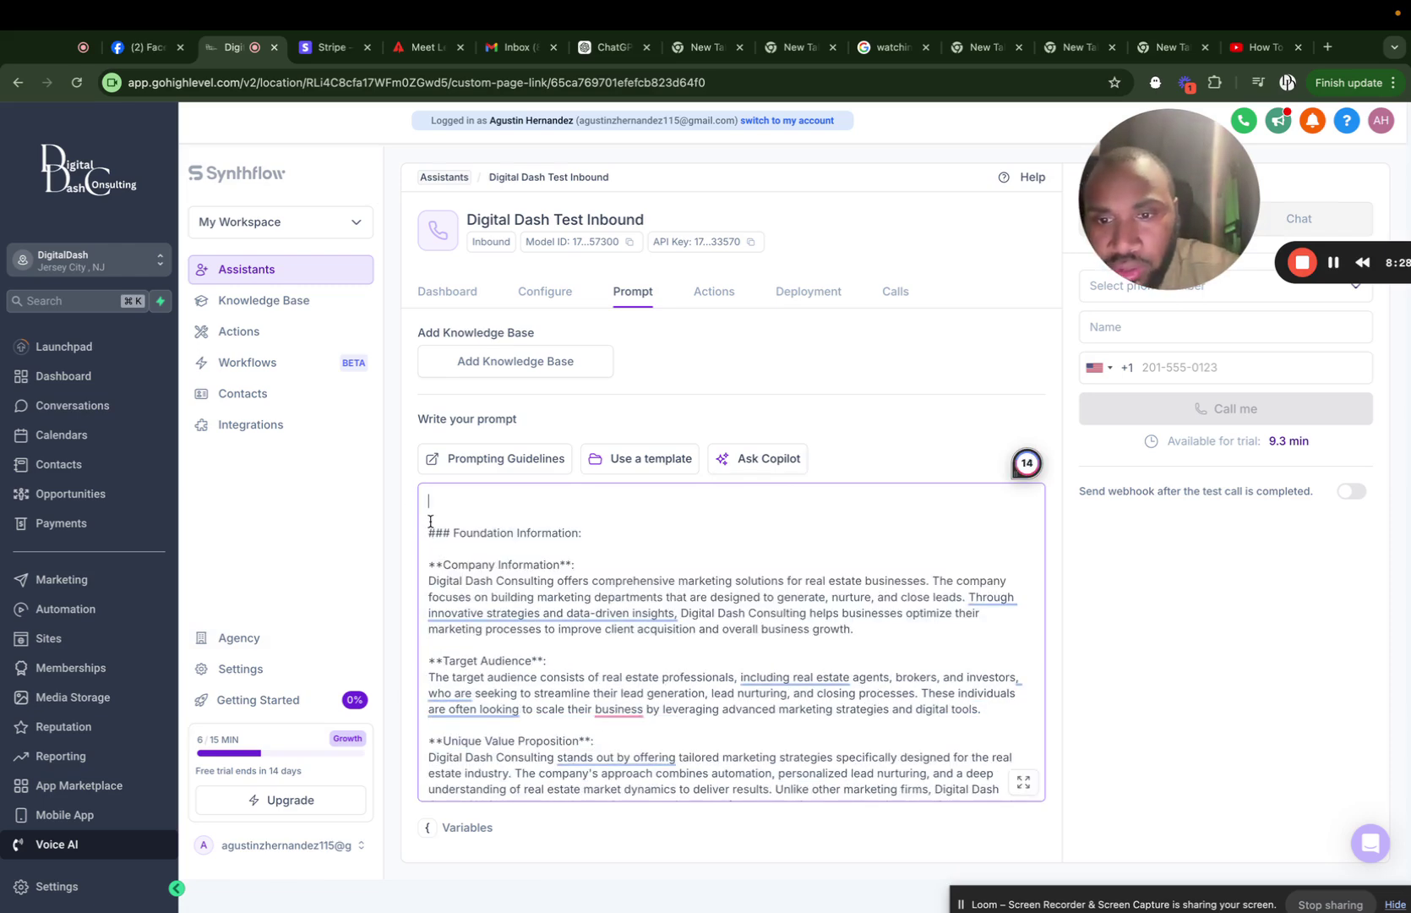
pyautogui.scroll(-15, 545, 633)
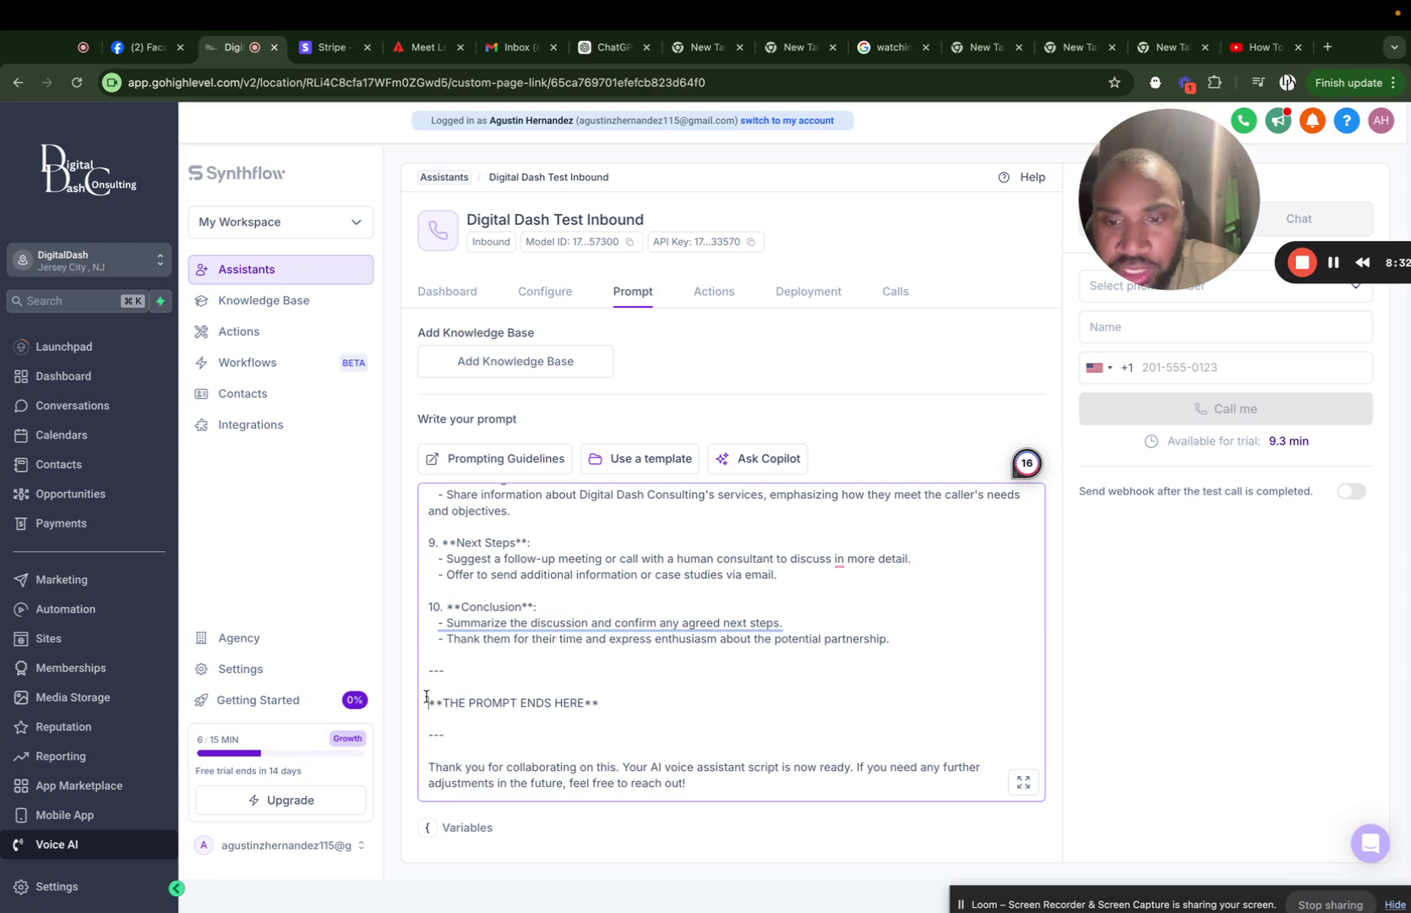
pyautogui.moveTo(427, 699); pyautogui.dragTo(696, 783)
pyautogui.press('BackSpace')
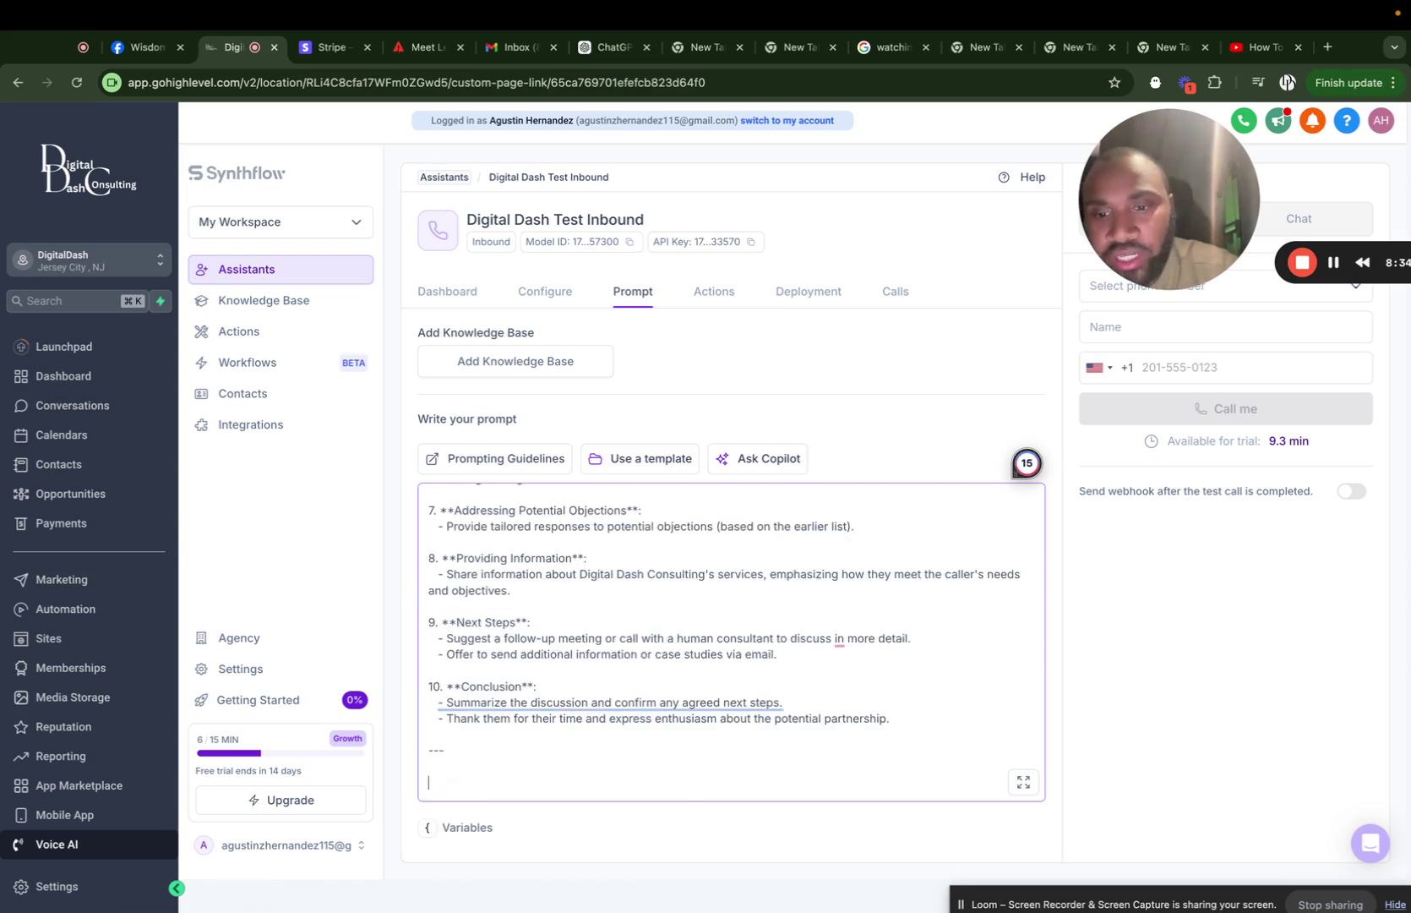
pyautogui.press('BackSpace')
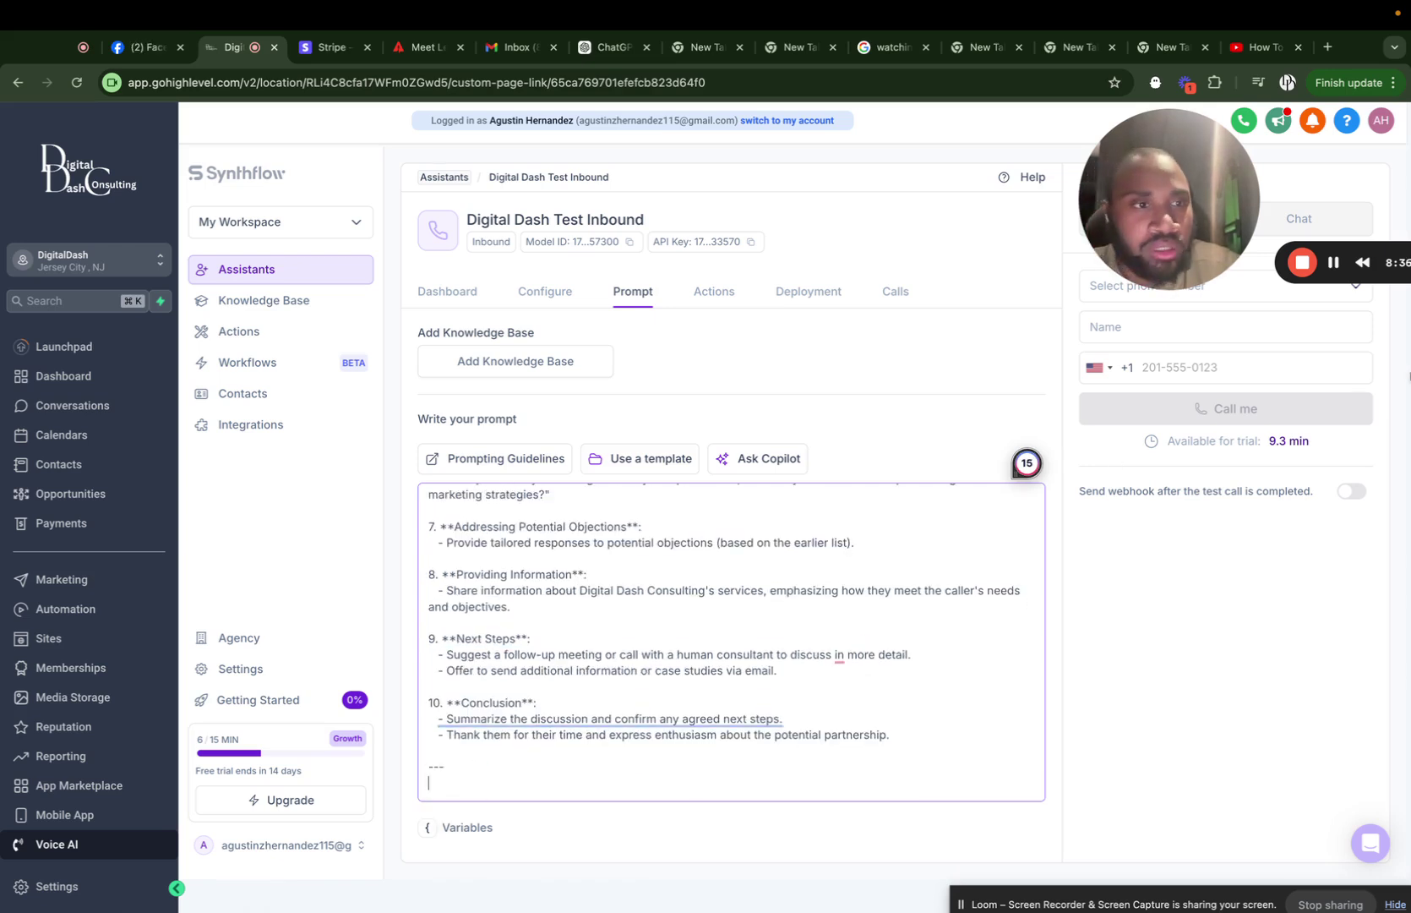
pyautogui.click(1336, 282)
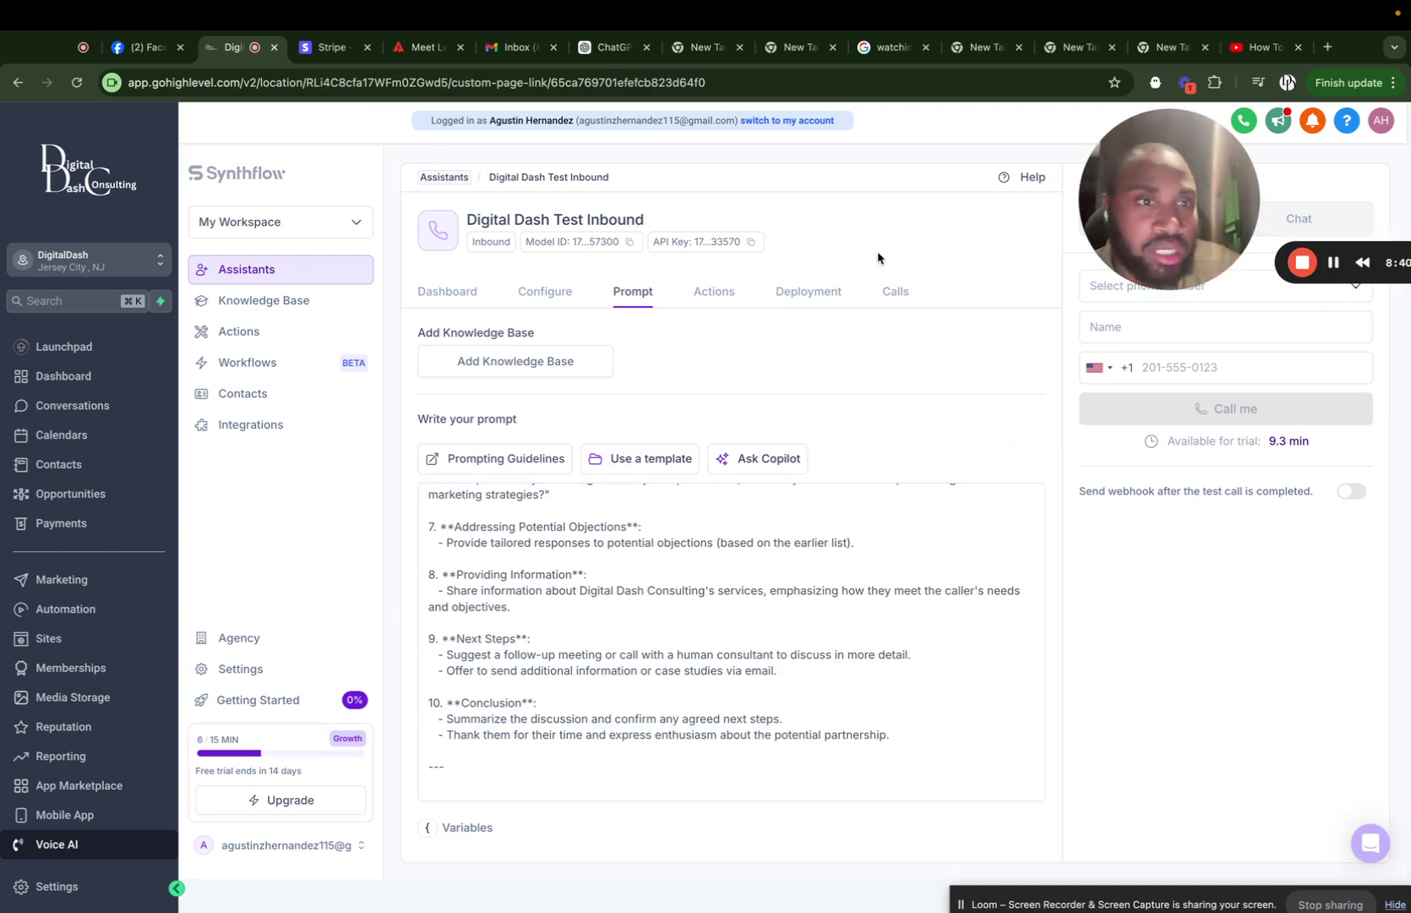
pyautogui.moveTo(1196, 241); pyautogui.dragTo(143, 269)
# Pick the test-call number and attach that same number to Digital Dash Test Inbound.
pyautogui.click(1254, 300)
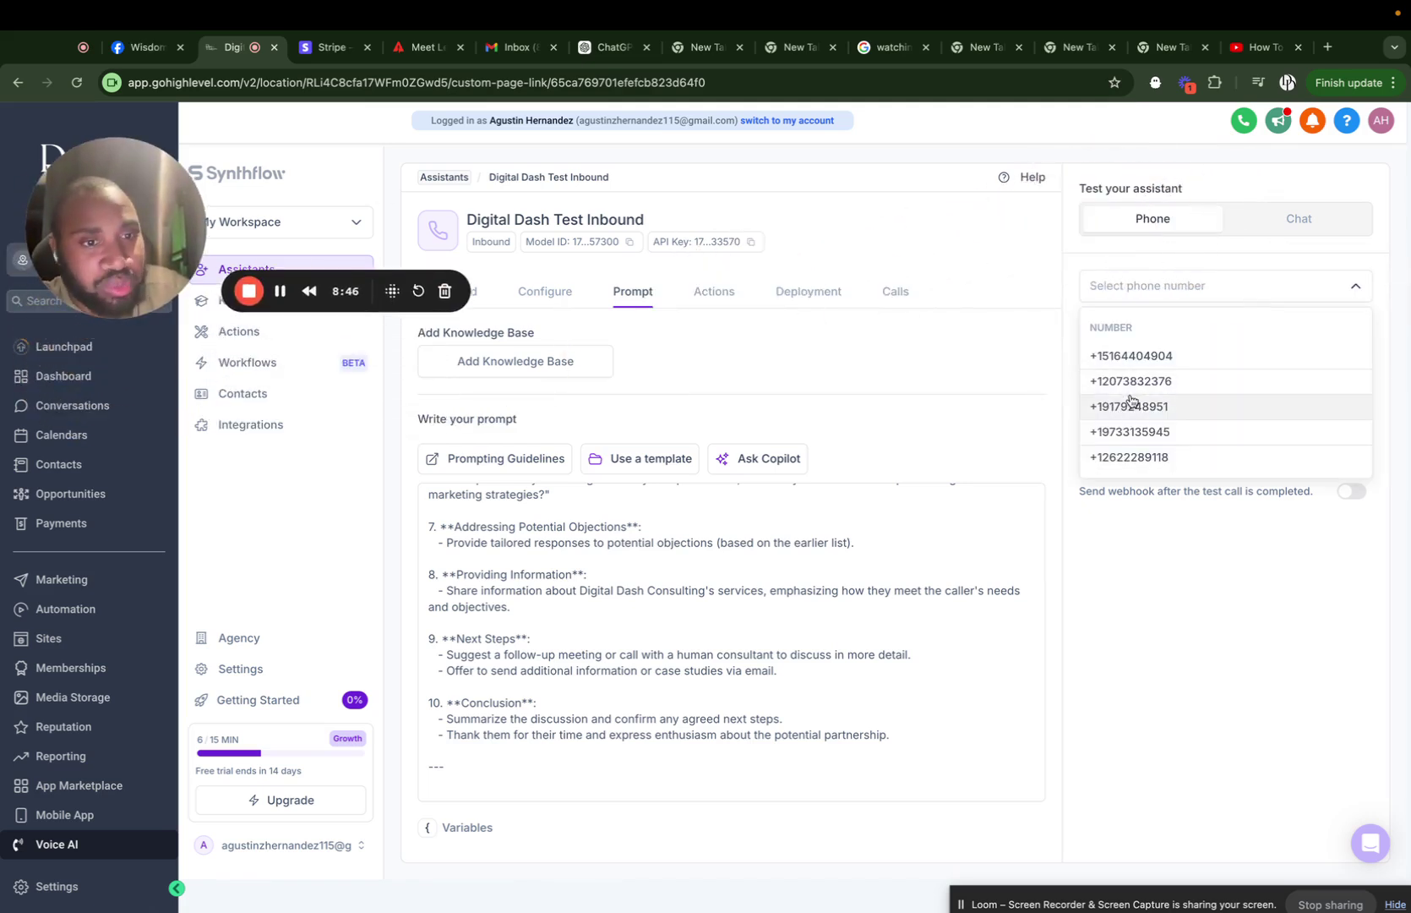
pyautogui.click(1129, 388)
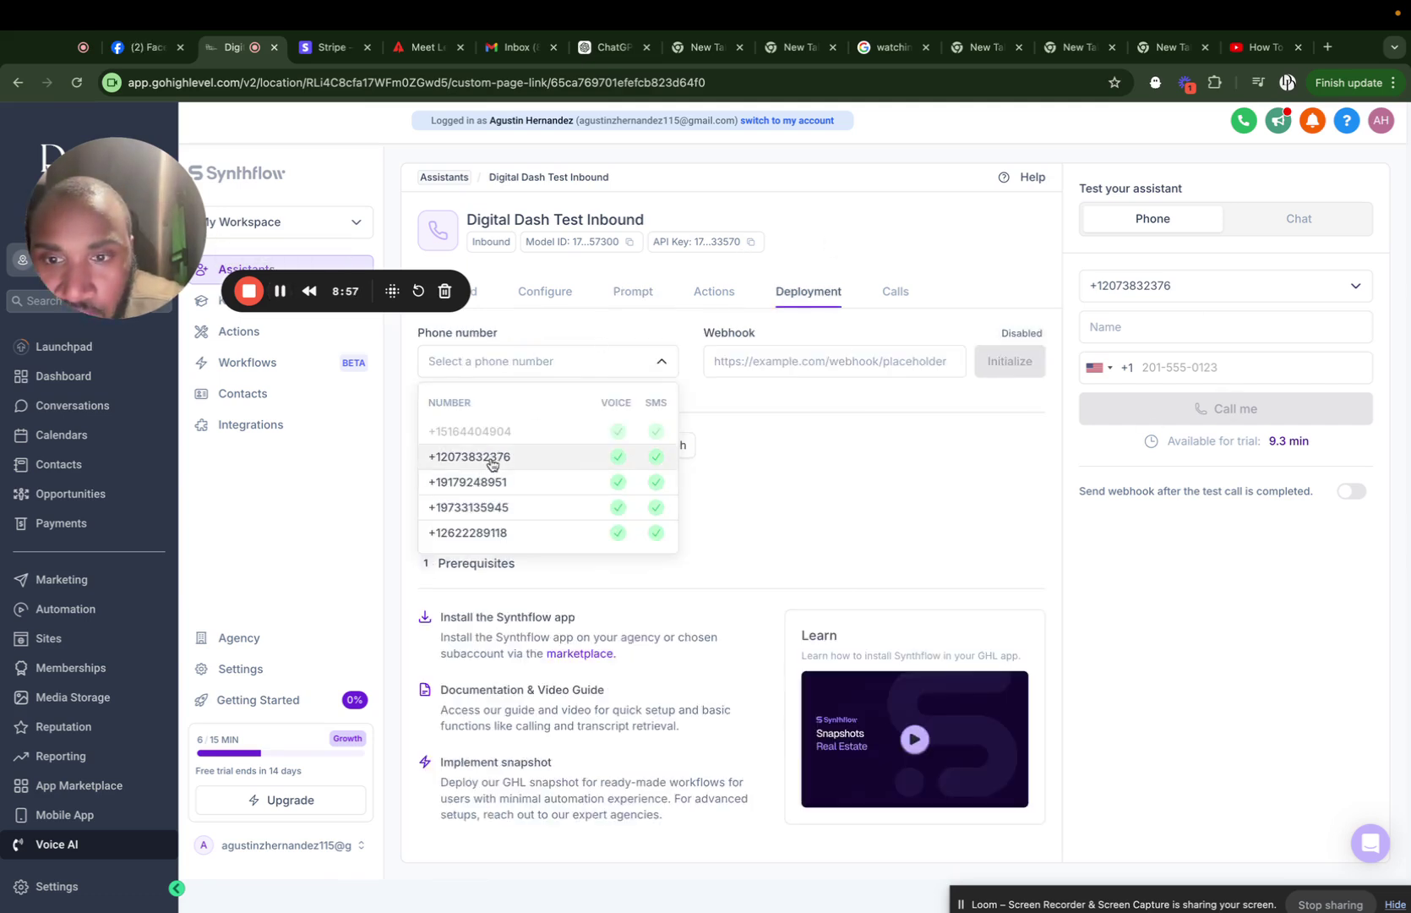
pyautogui.click(492, 461)
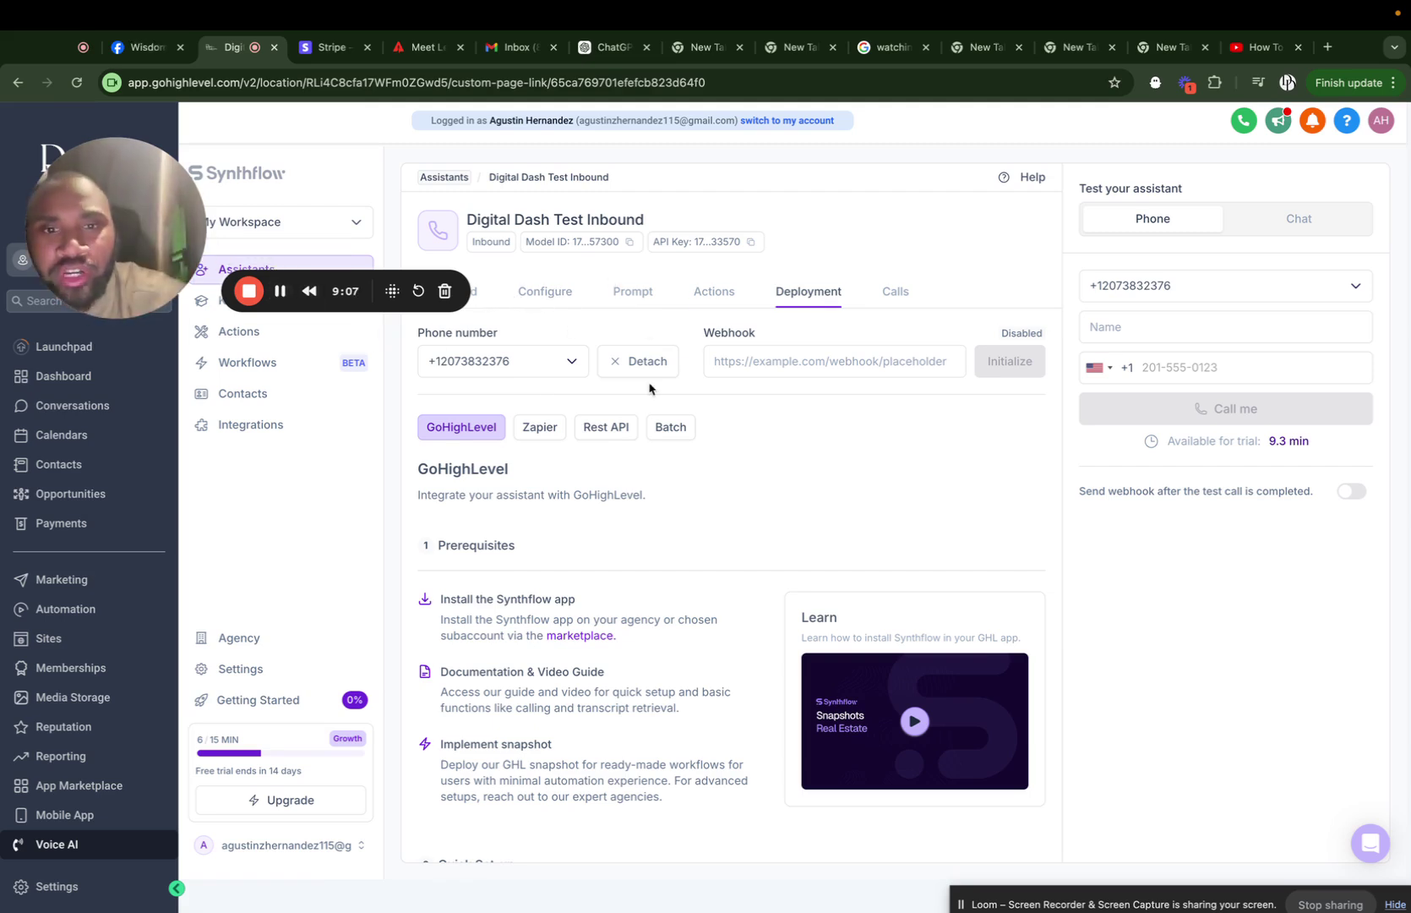
# Show the Actions tab listing Send SMS, Real Time Booking, Call Transfer and other actions.
pyautogui.click(716, 289)
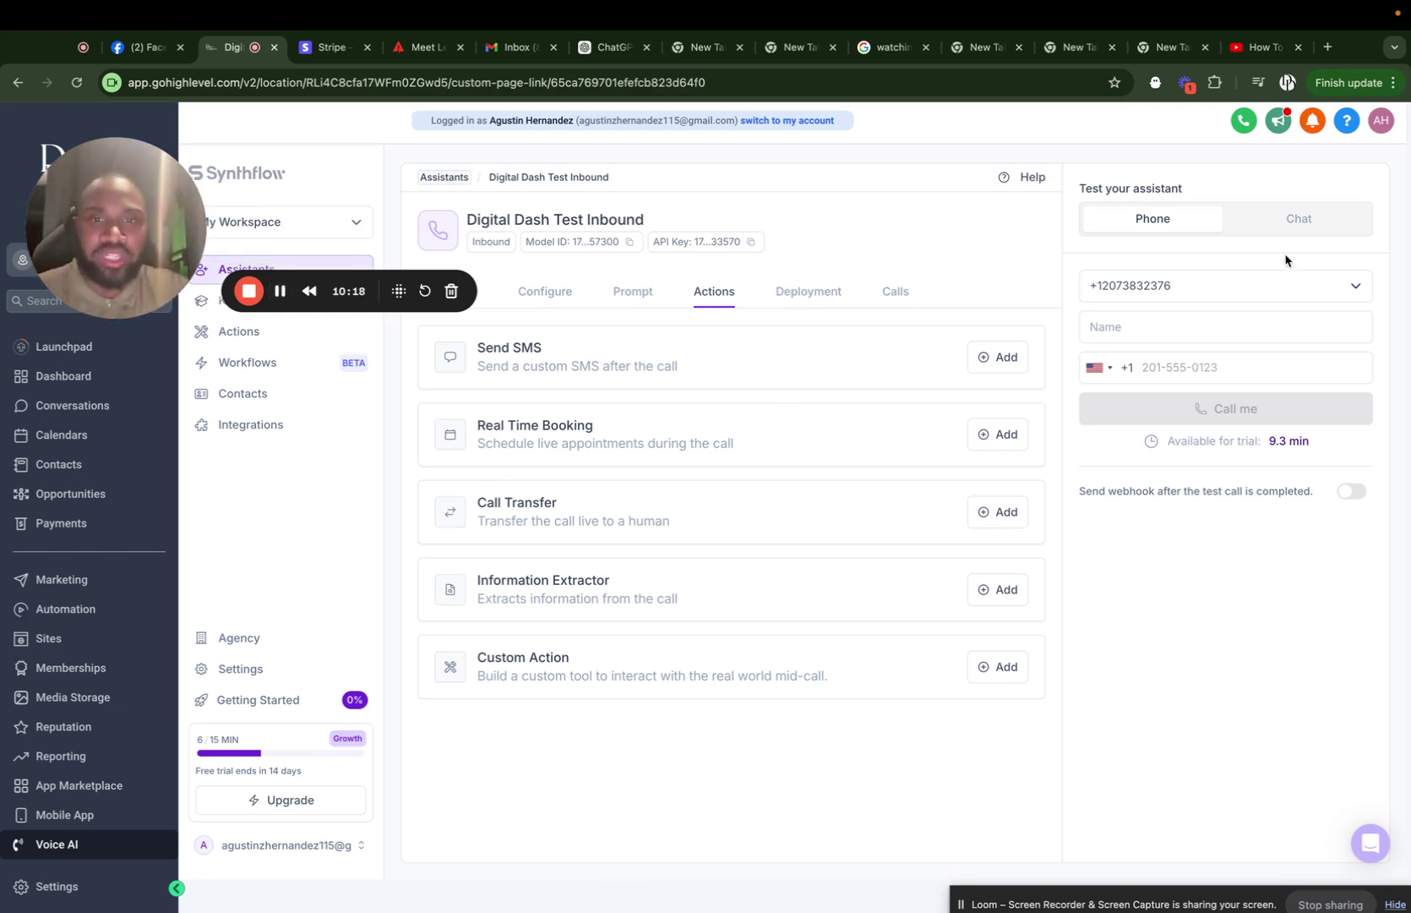
# Keep the same number, enter the caller's name and phone number, and place the test call.
pyautogui.click(1201, 288)
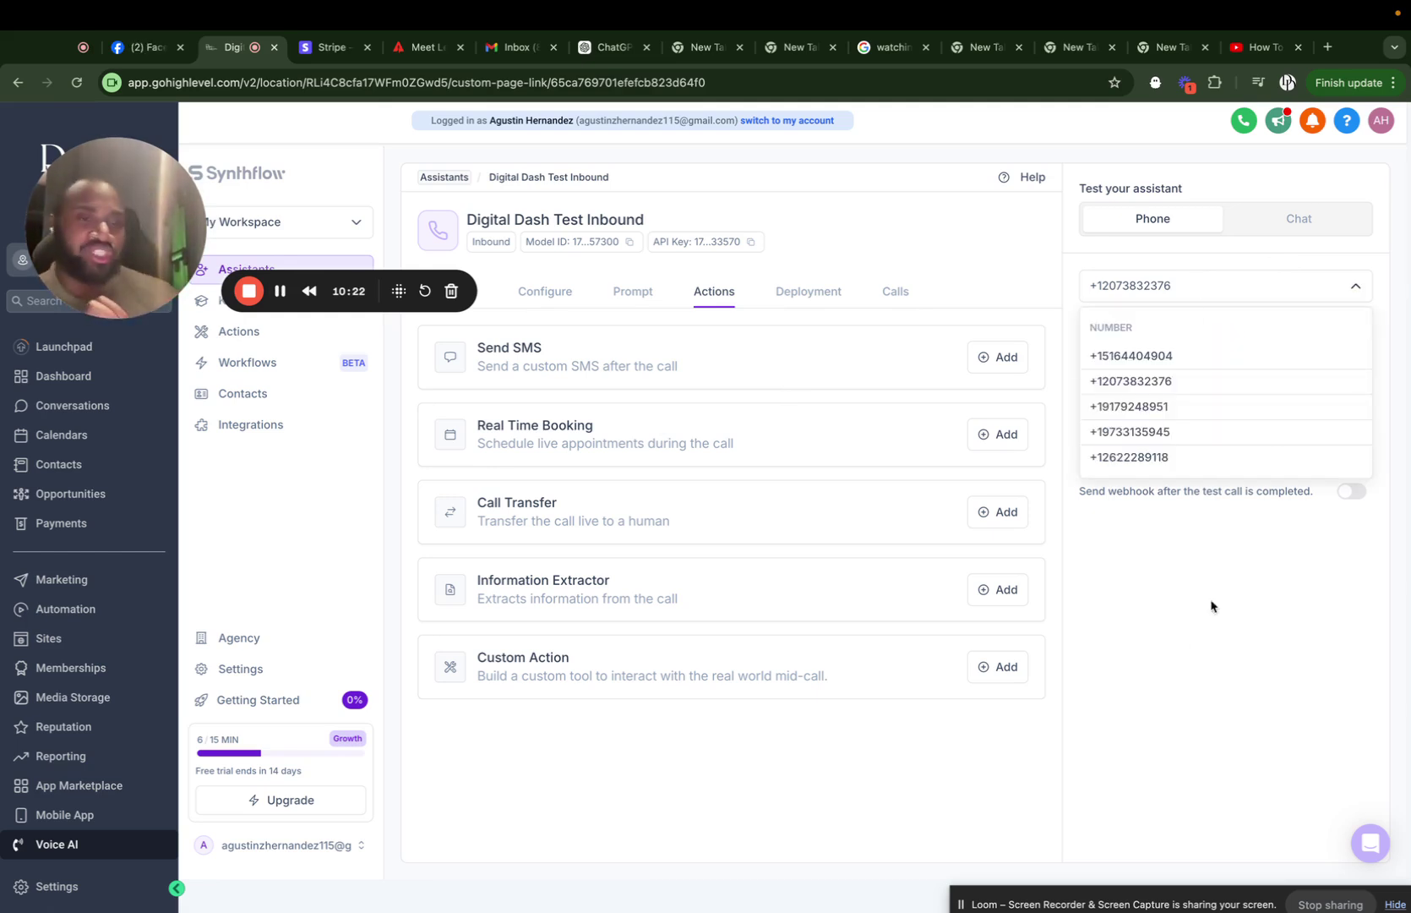
pyautogui.click(1189, 675)
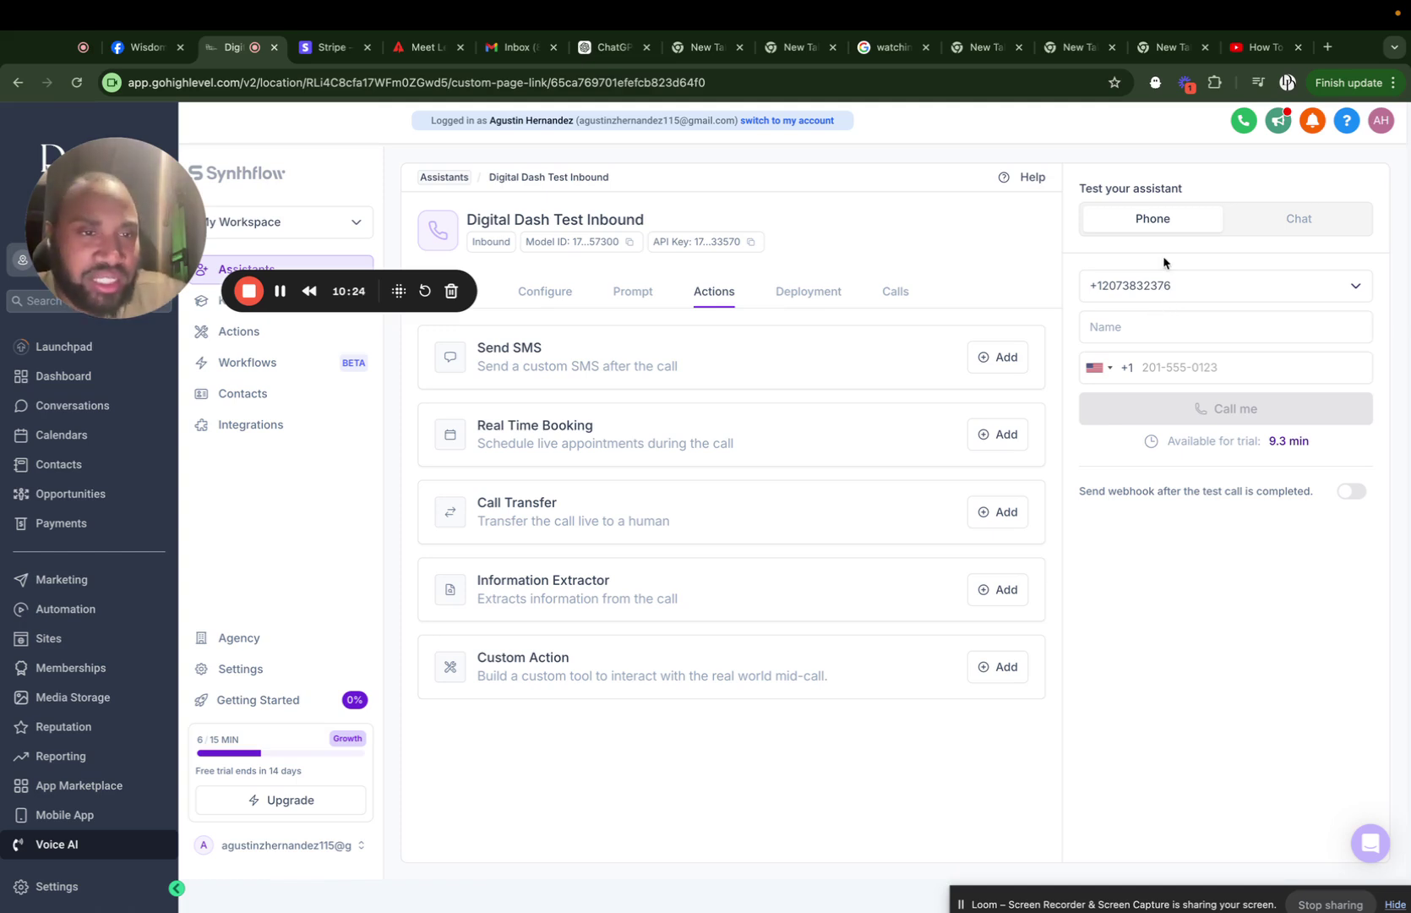
pyautogui.click(1133, 332)
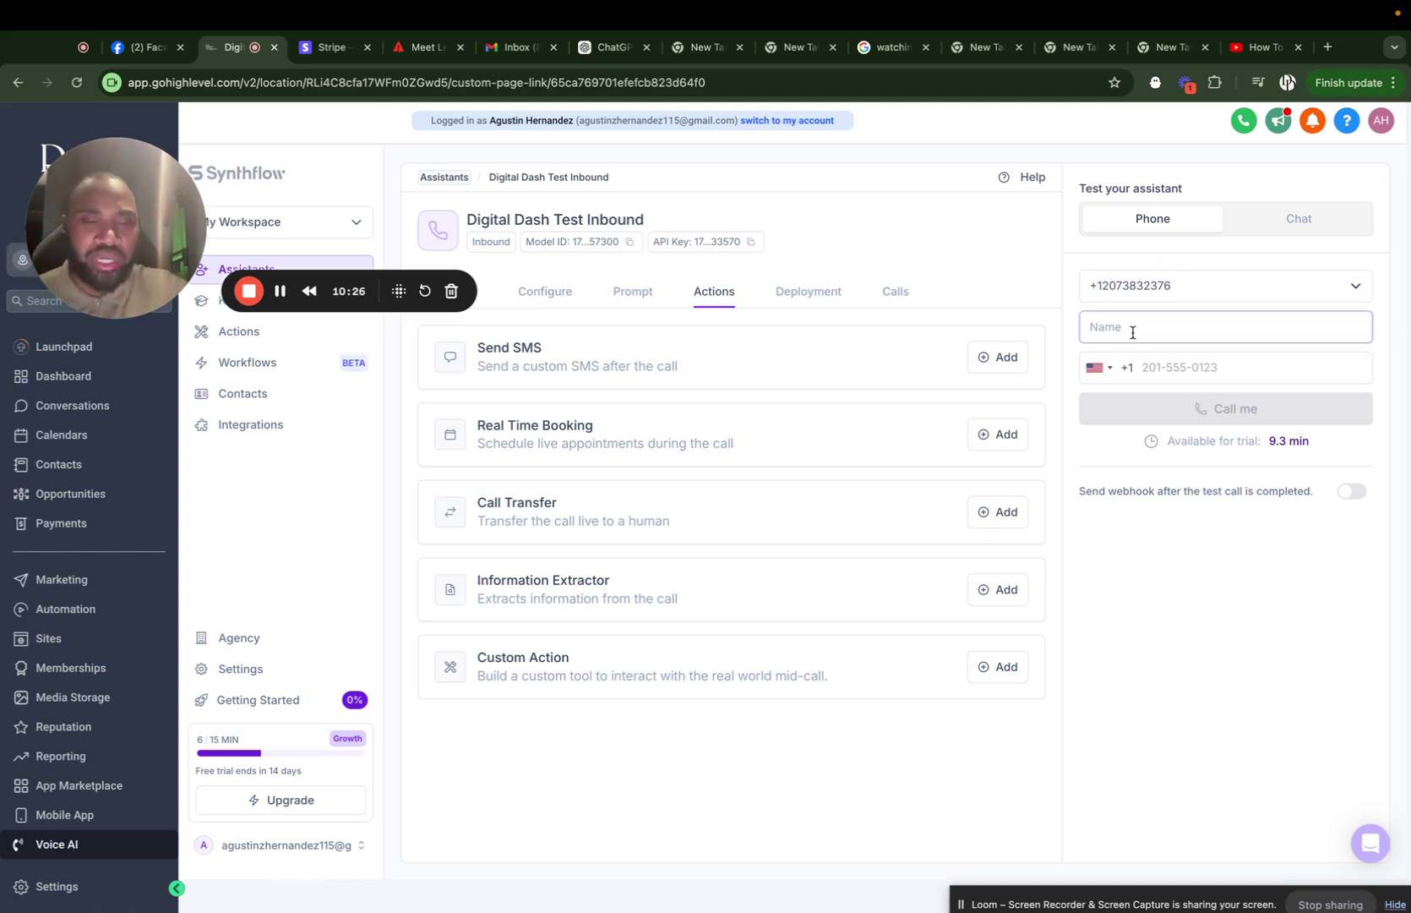
pyautogui.click(282, 294)
pyautogui.click(1142, 327)
pyautogui.write('august')
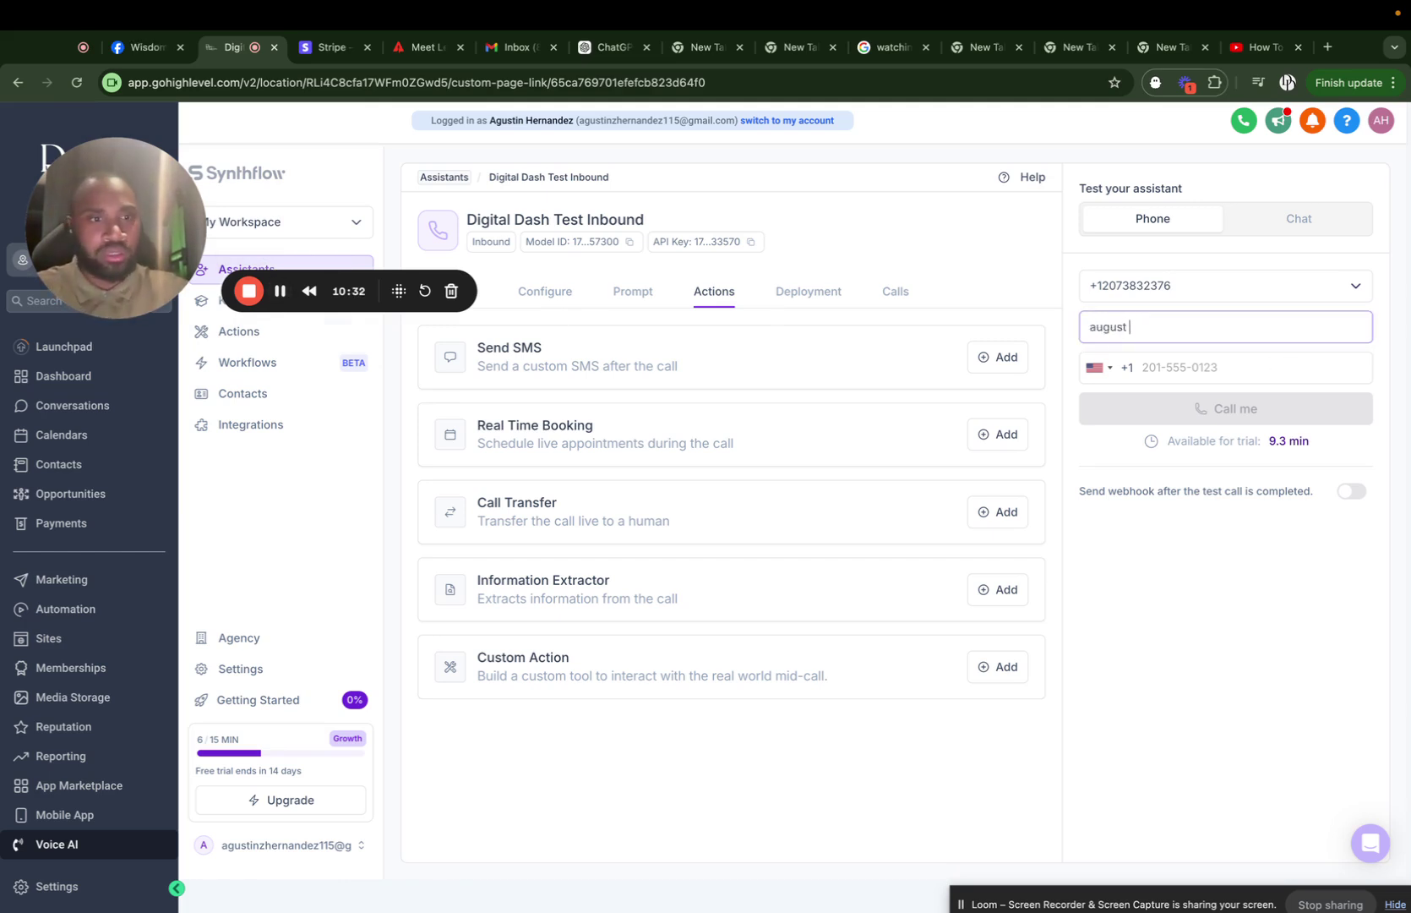
pyautogui.click(1159, 366)
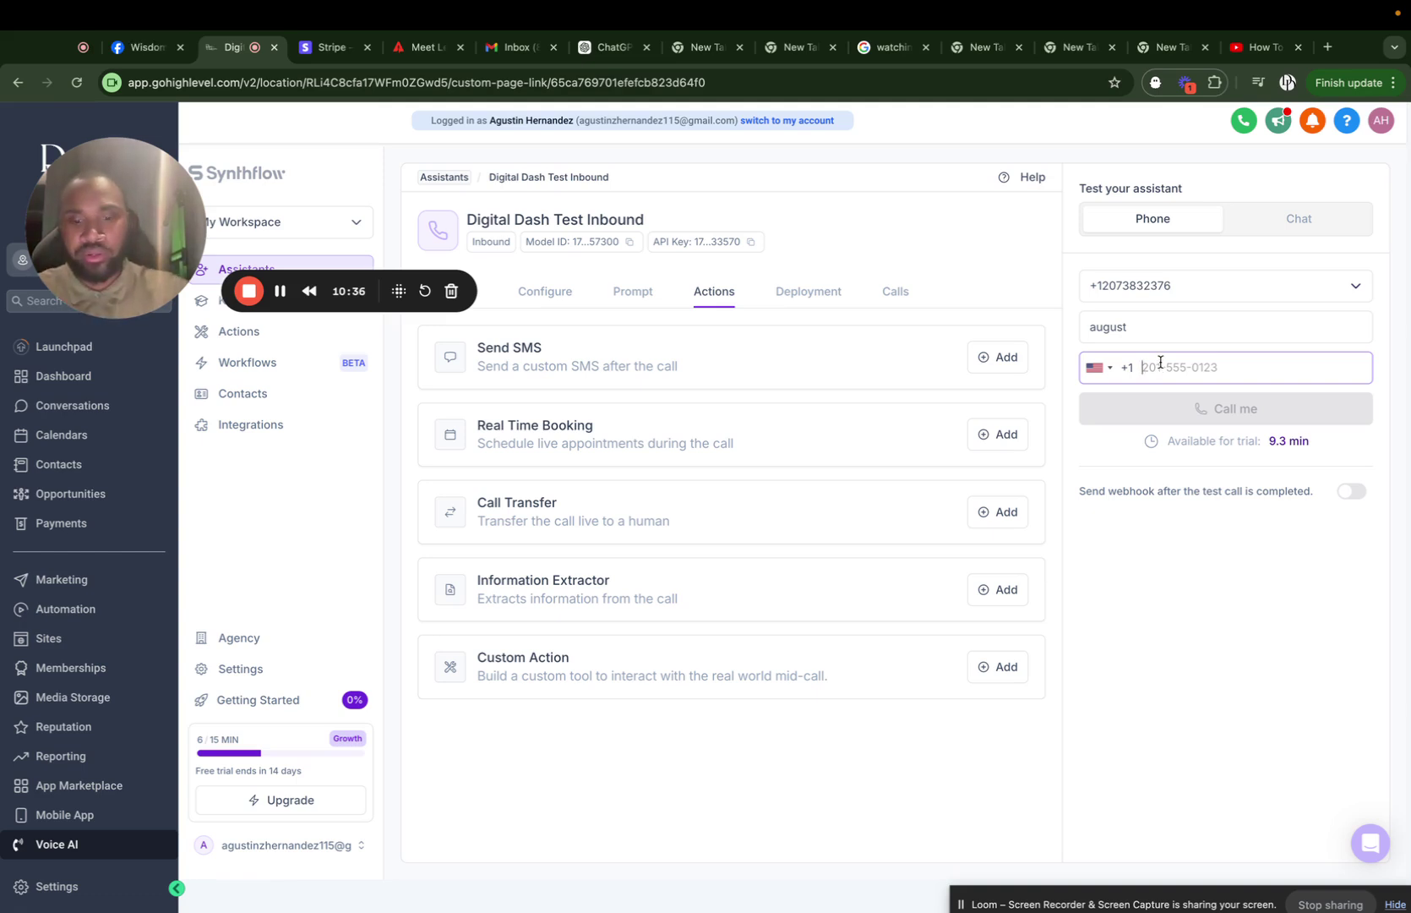
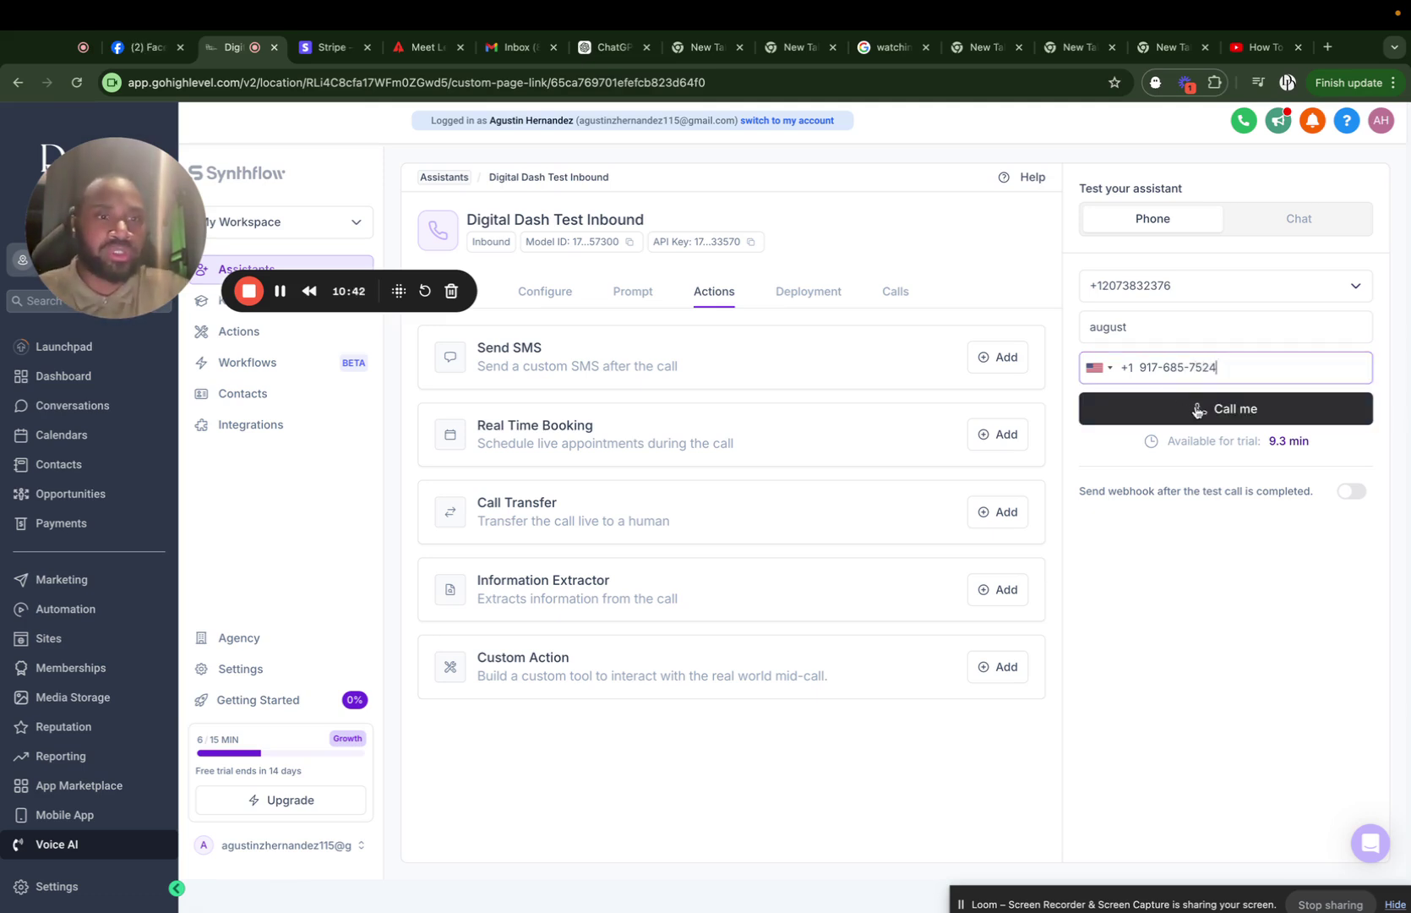
pyautogui.click(1275, 410)
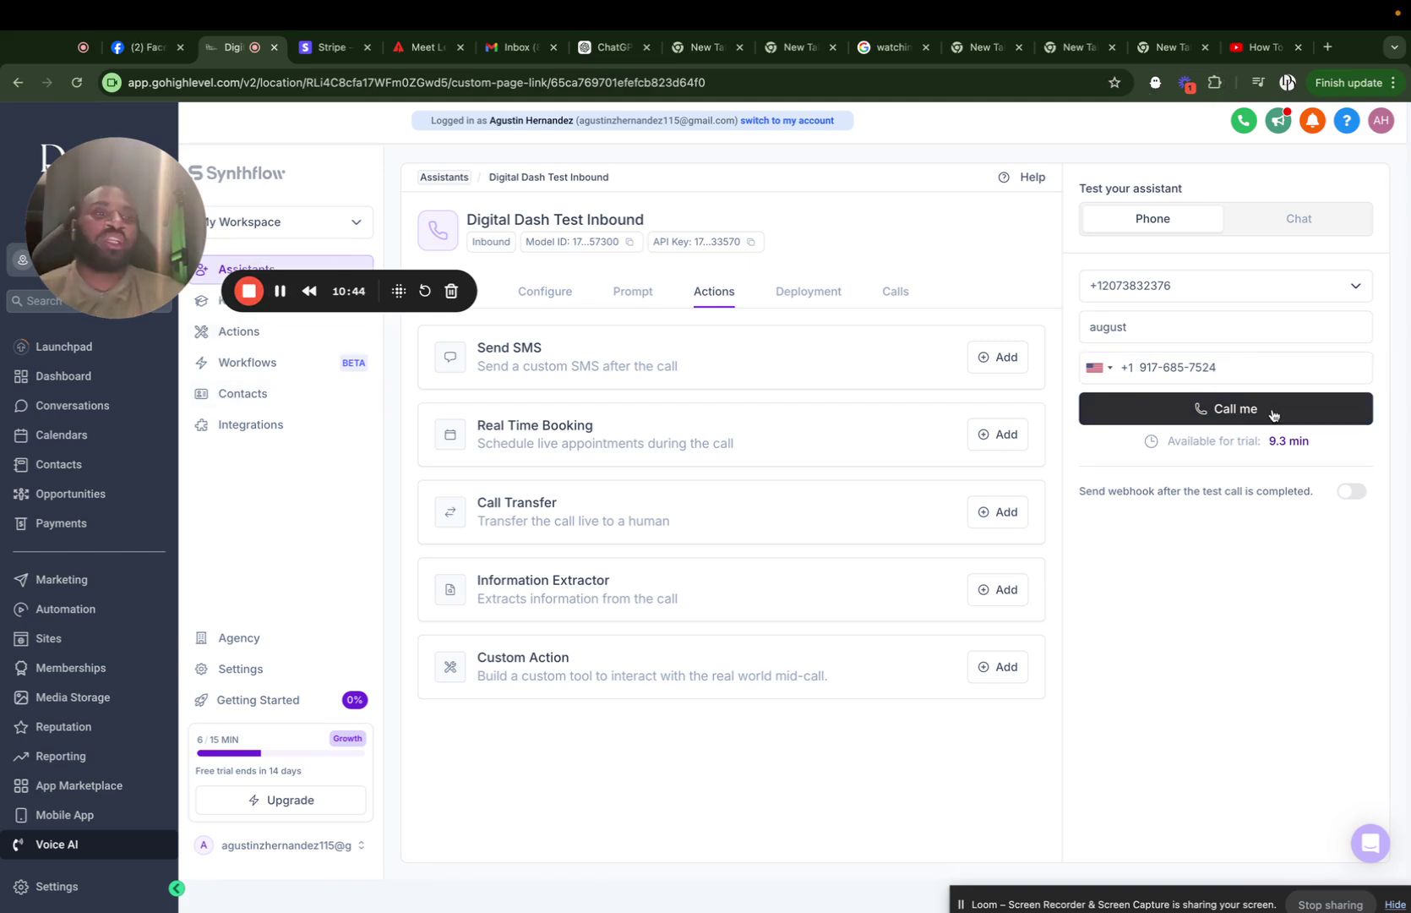